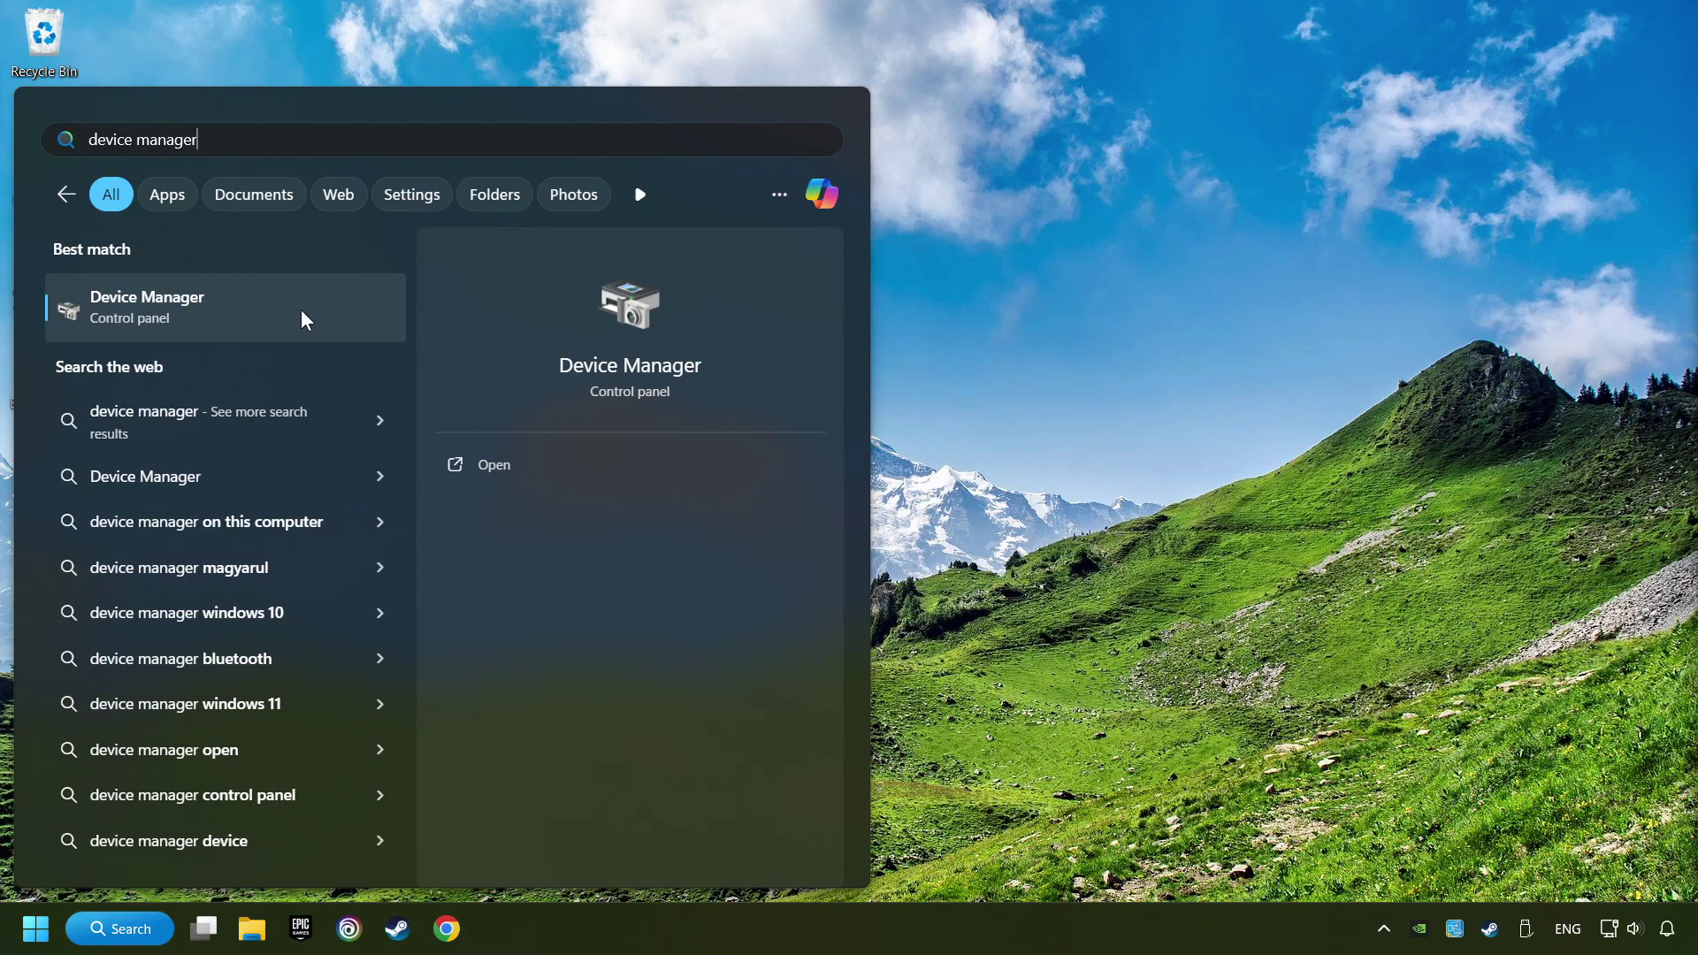
Step: Open Device Manager and expand the Display adapters category
left_click(352, 311)
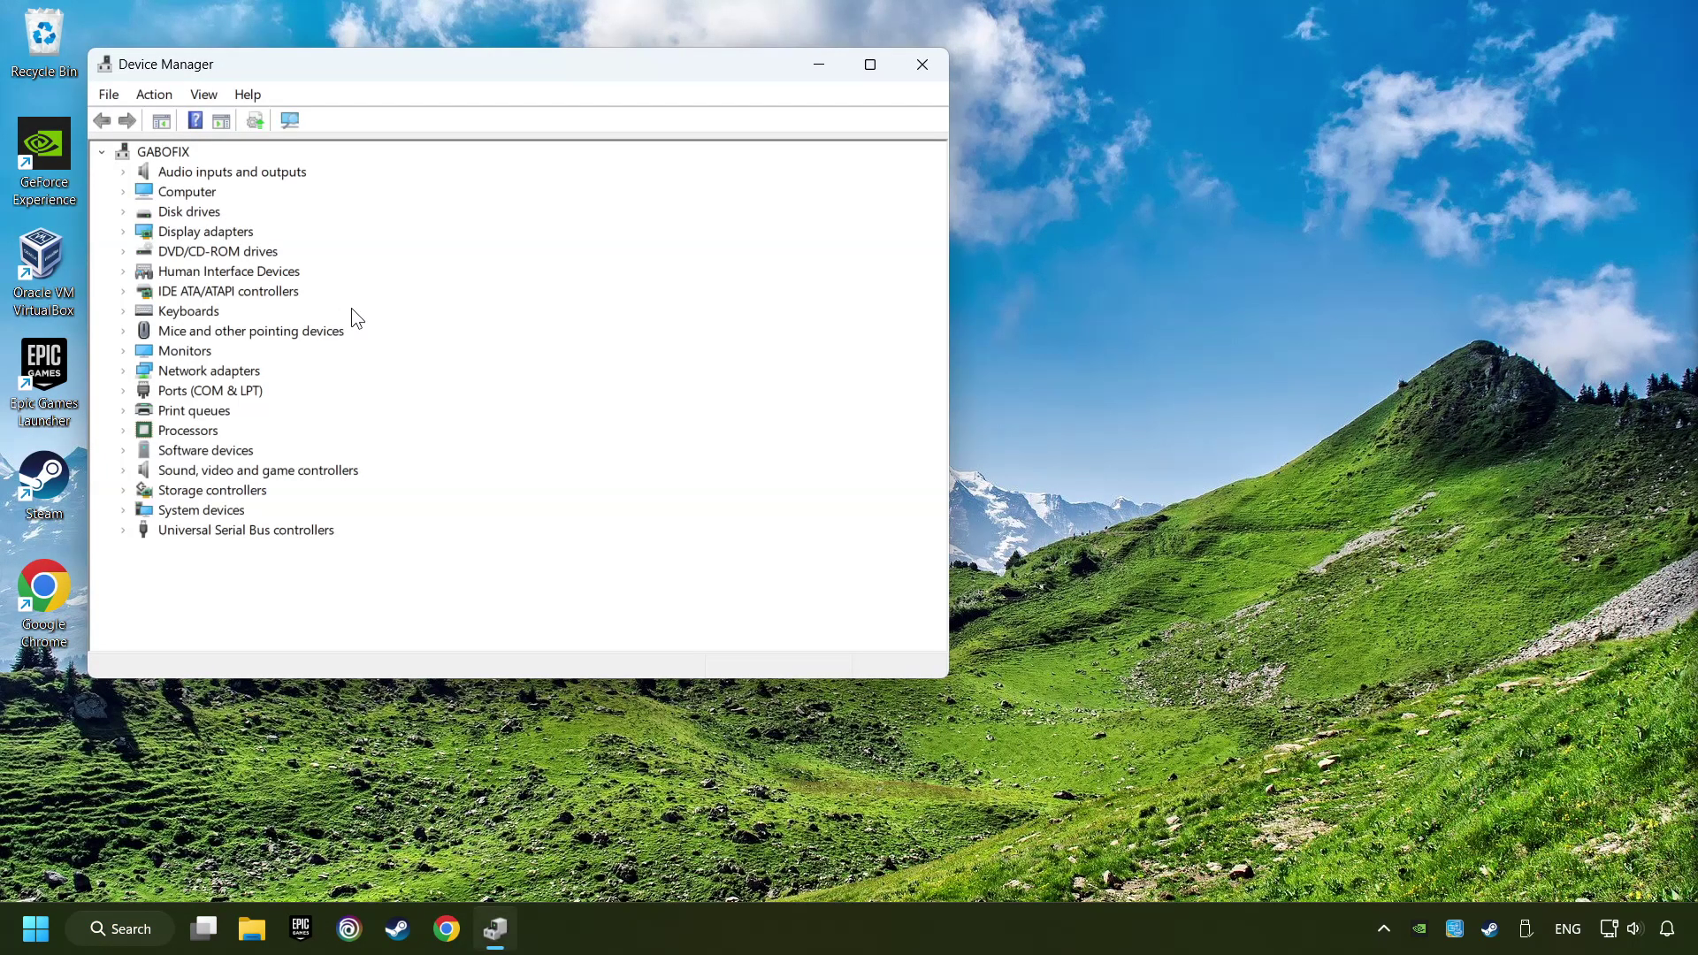
left_click_drag(483, 75, 755, 175)
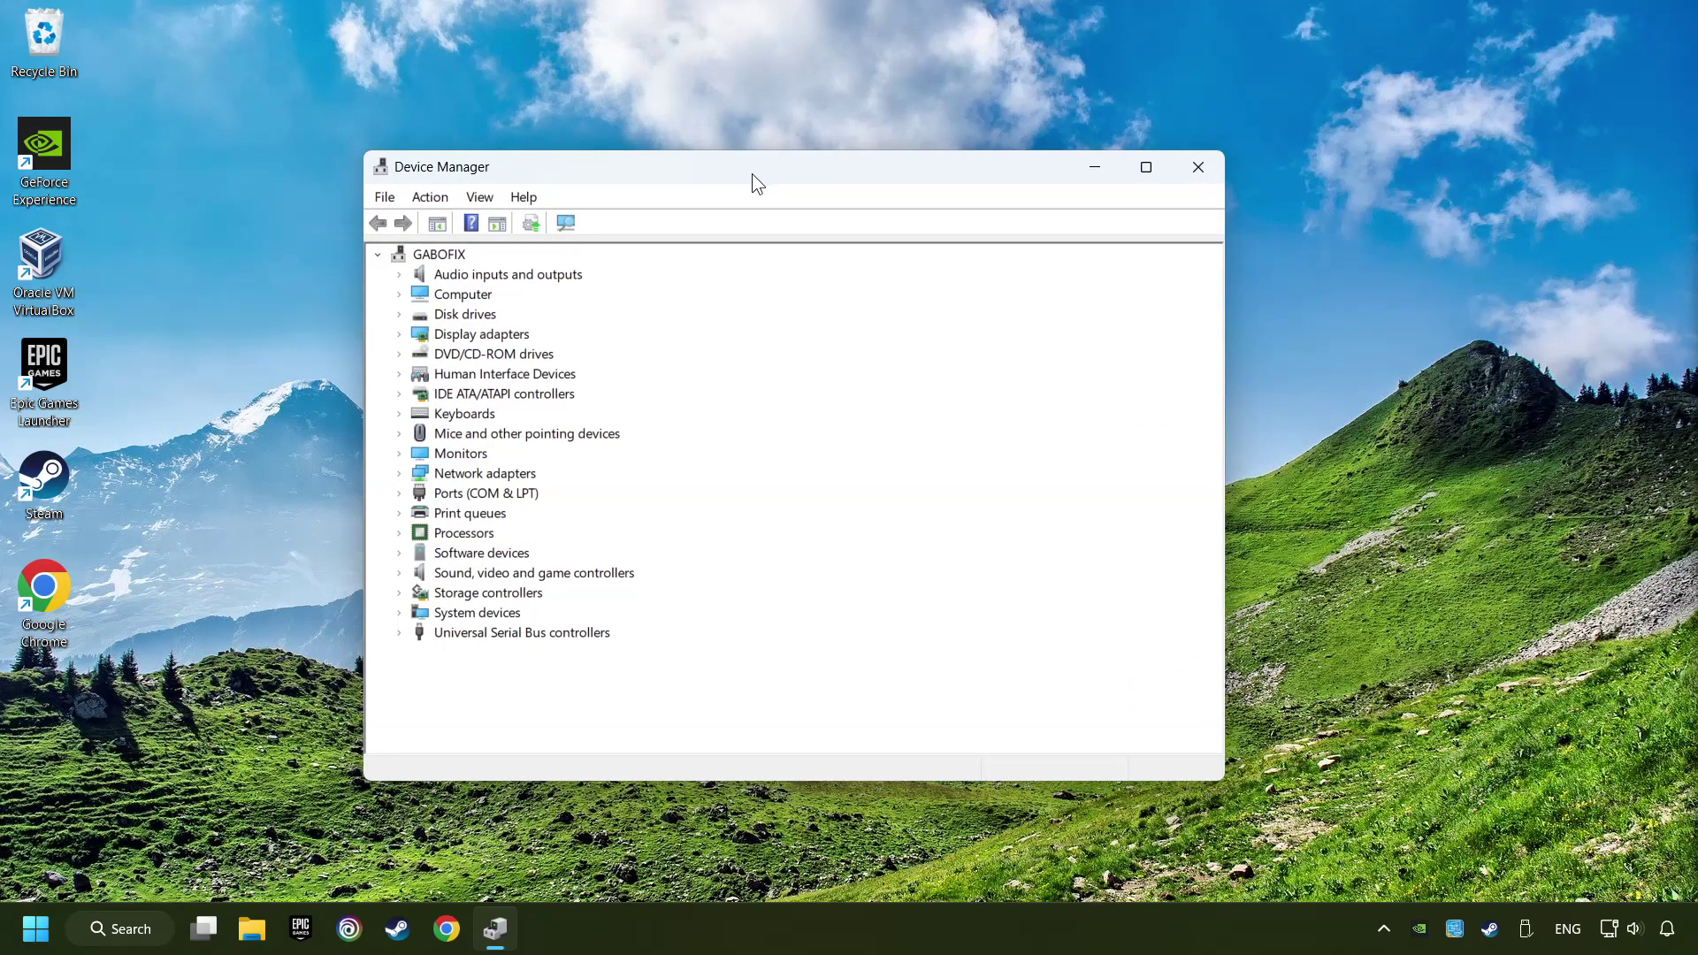
left_click(445, 337)
left_click(400, 335)
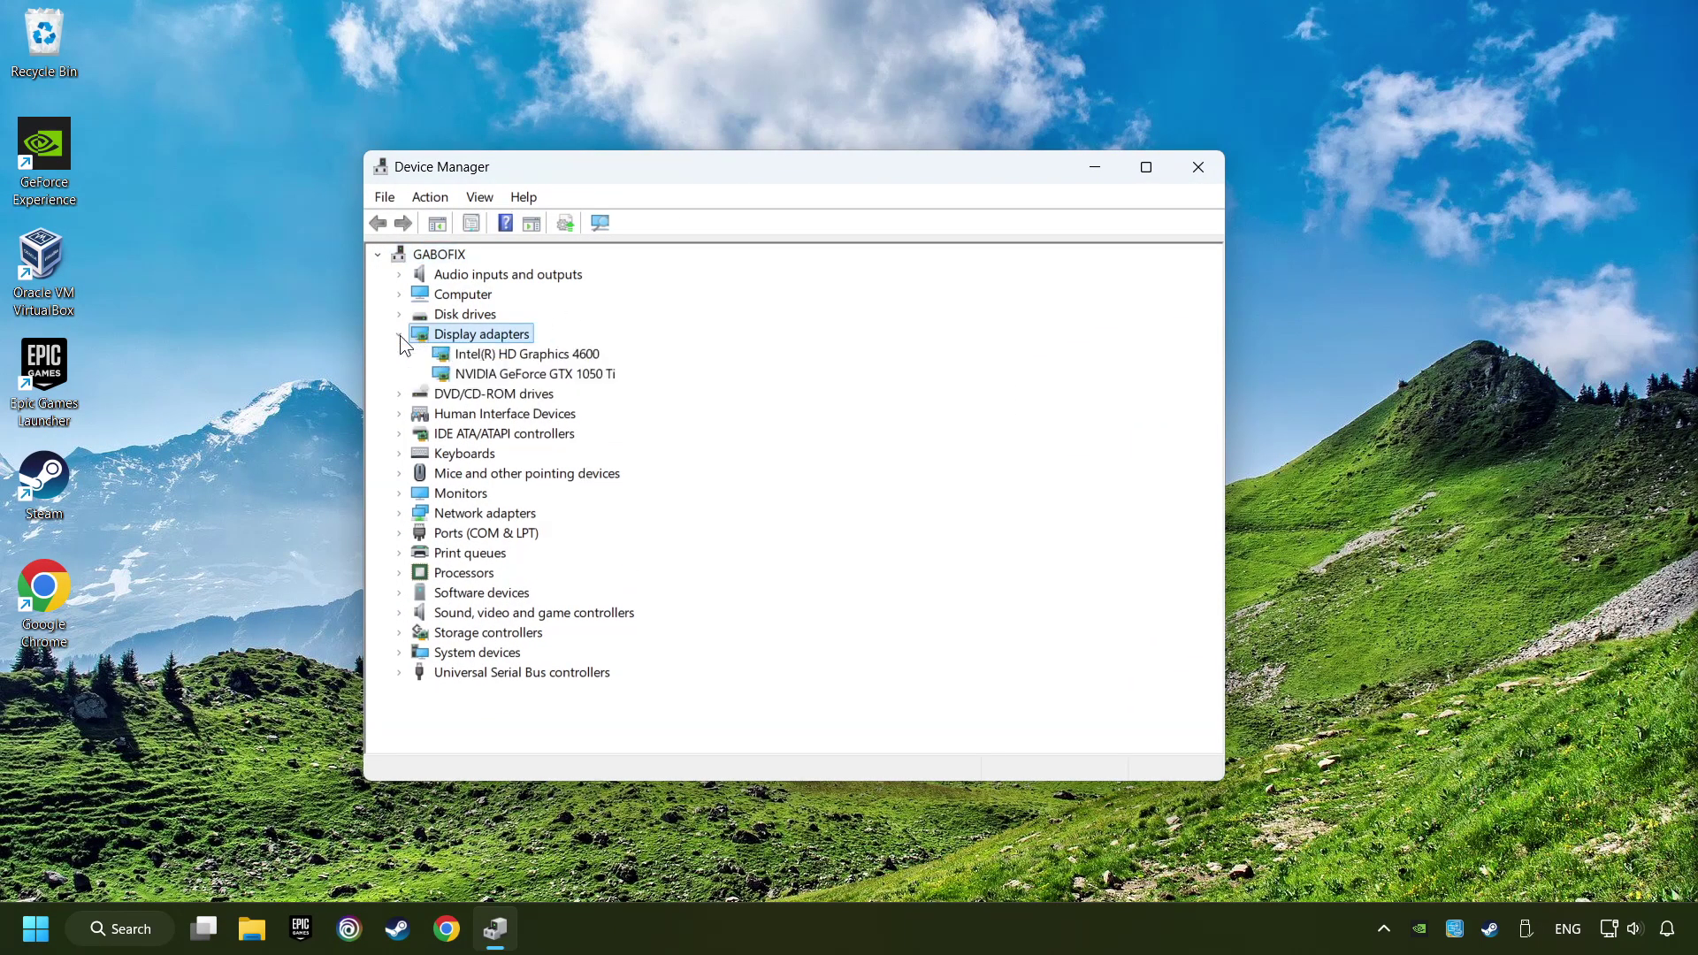
Step: Run an automatic driver update for the NVIDIA GeForce GTX 1050 Ti, and close Device Manager
left_click(445, 376)
right_click(530, 374)
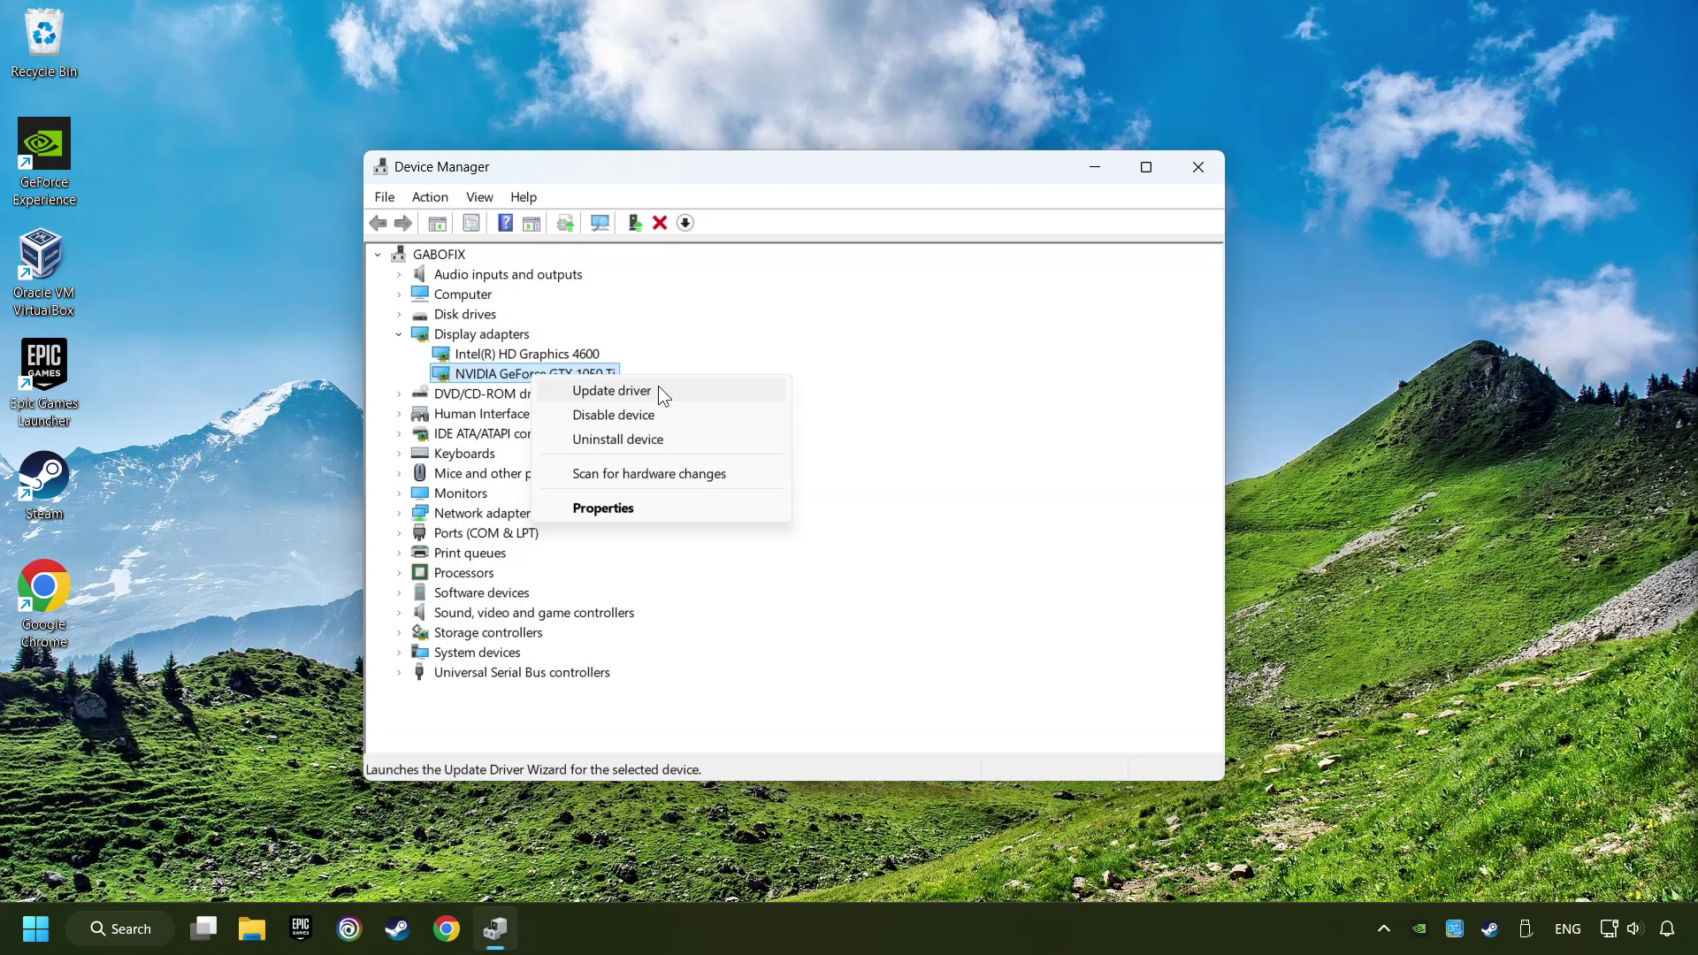
left_click(681, 392)
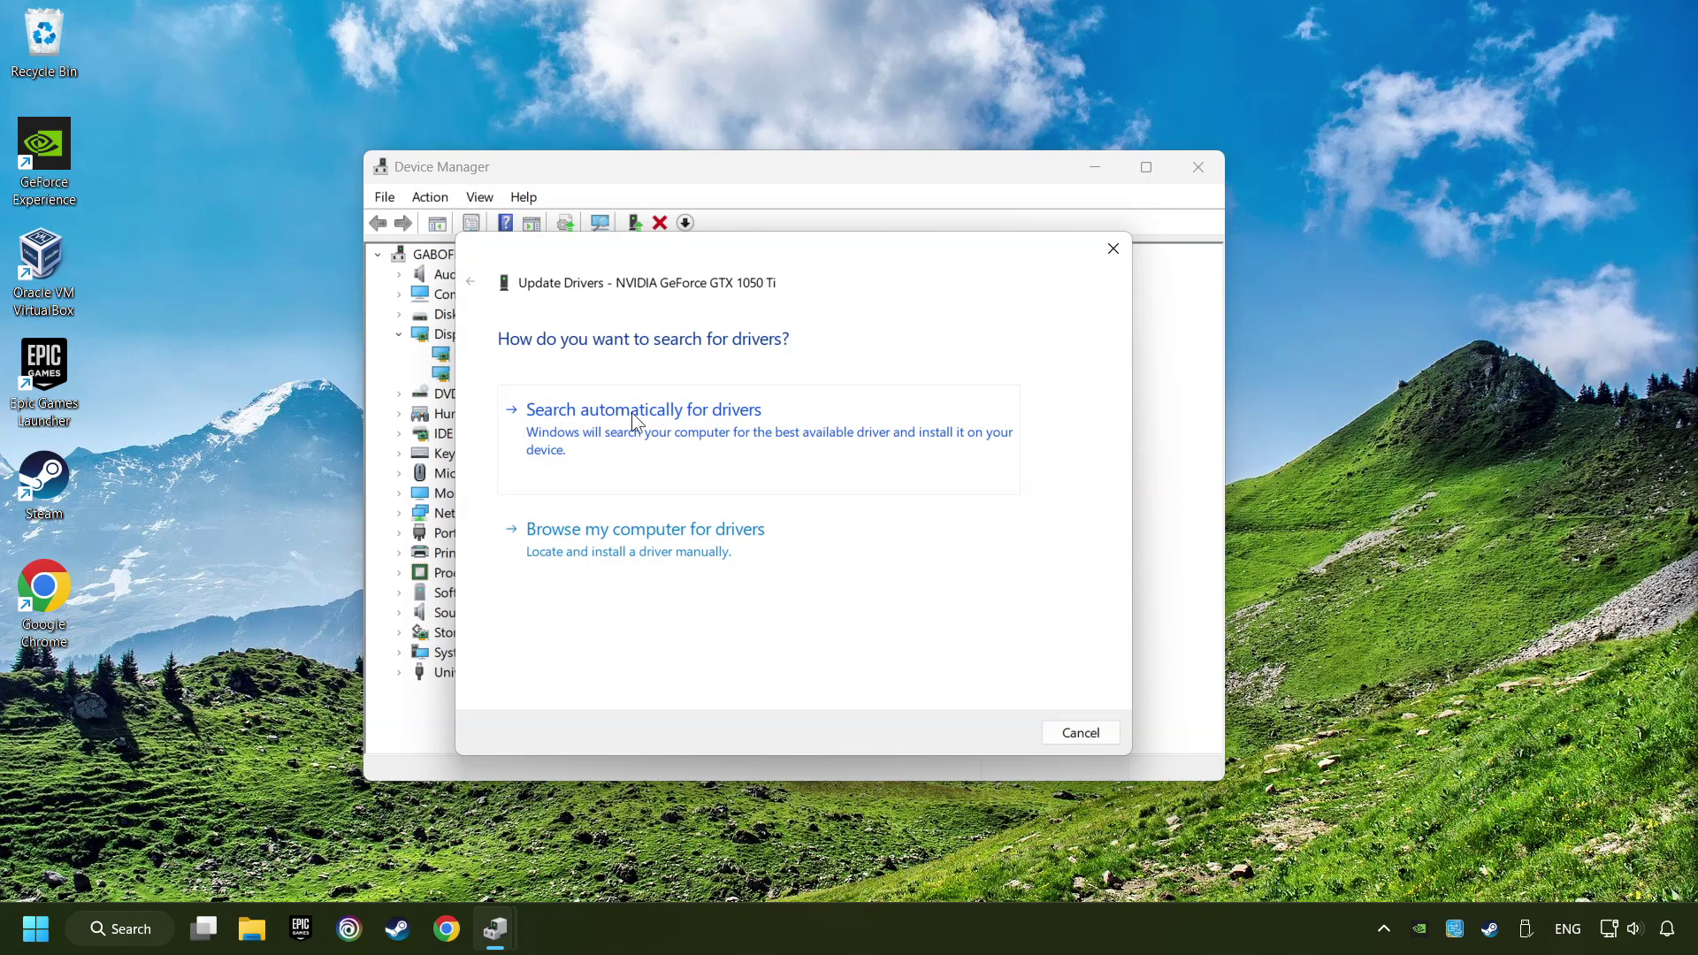
left_click(663, 421)
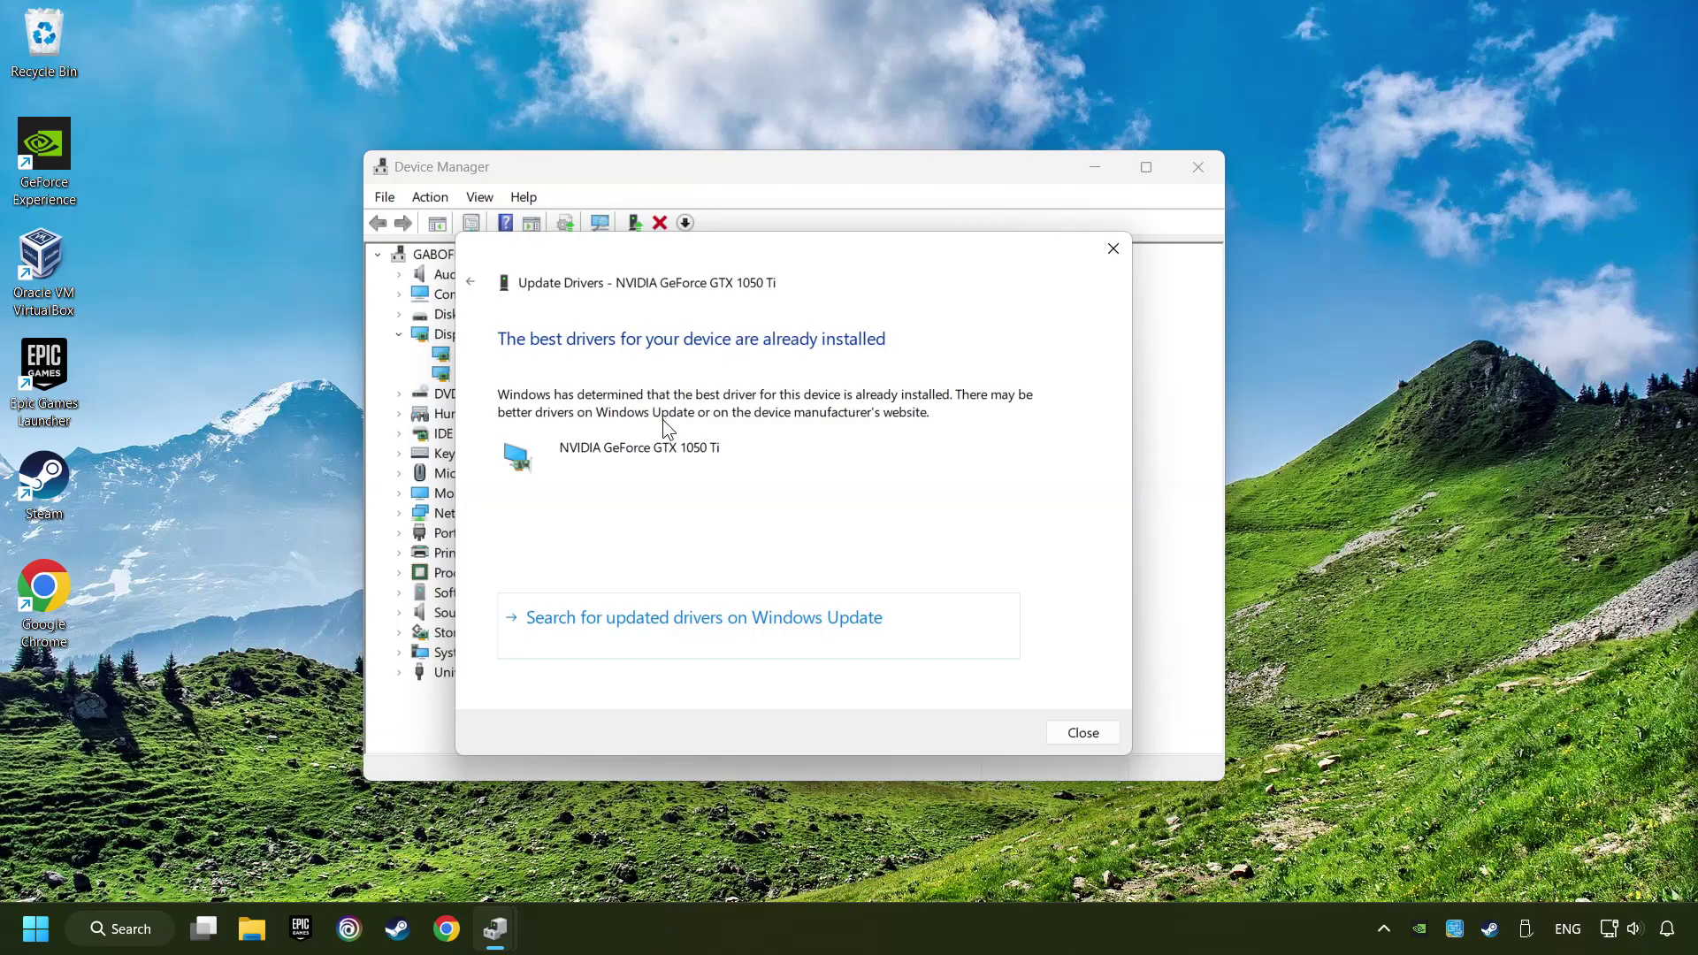
left_click(1083, 734)
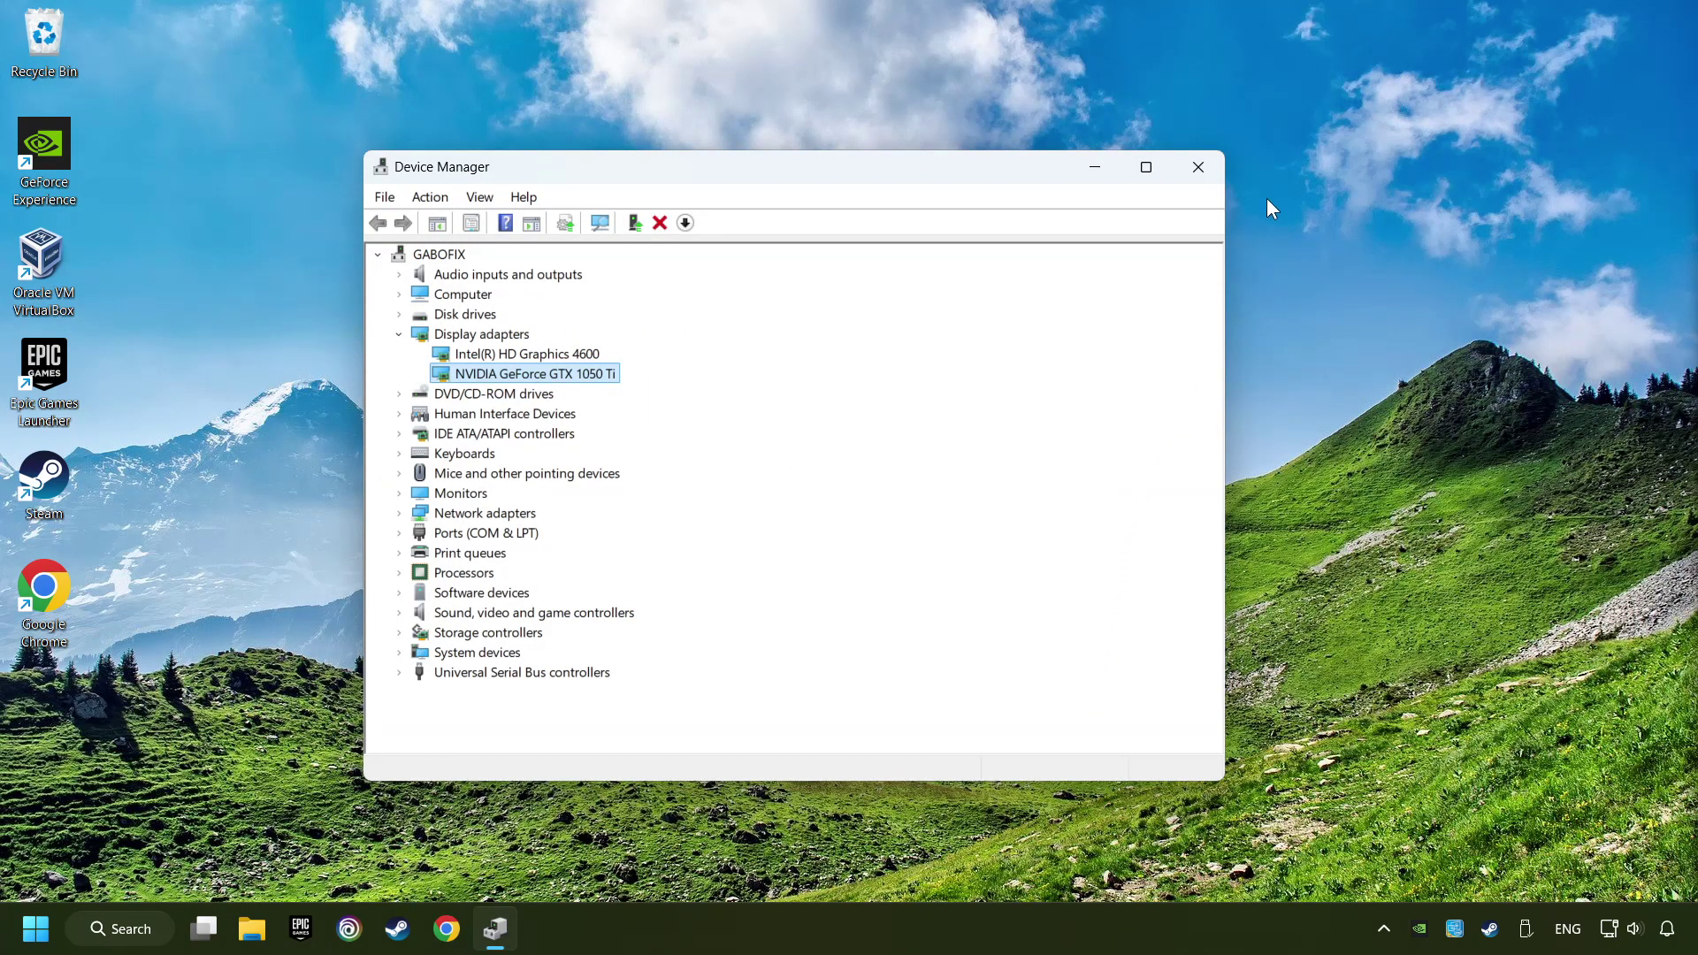
left_click(1199, 168)
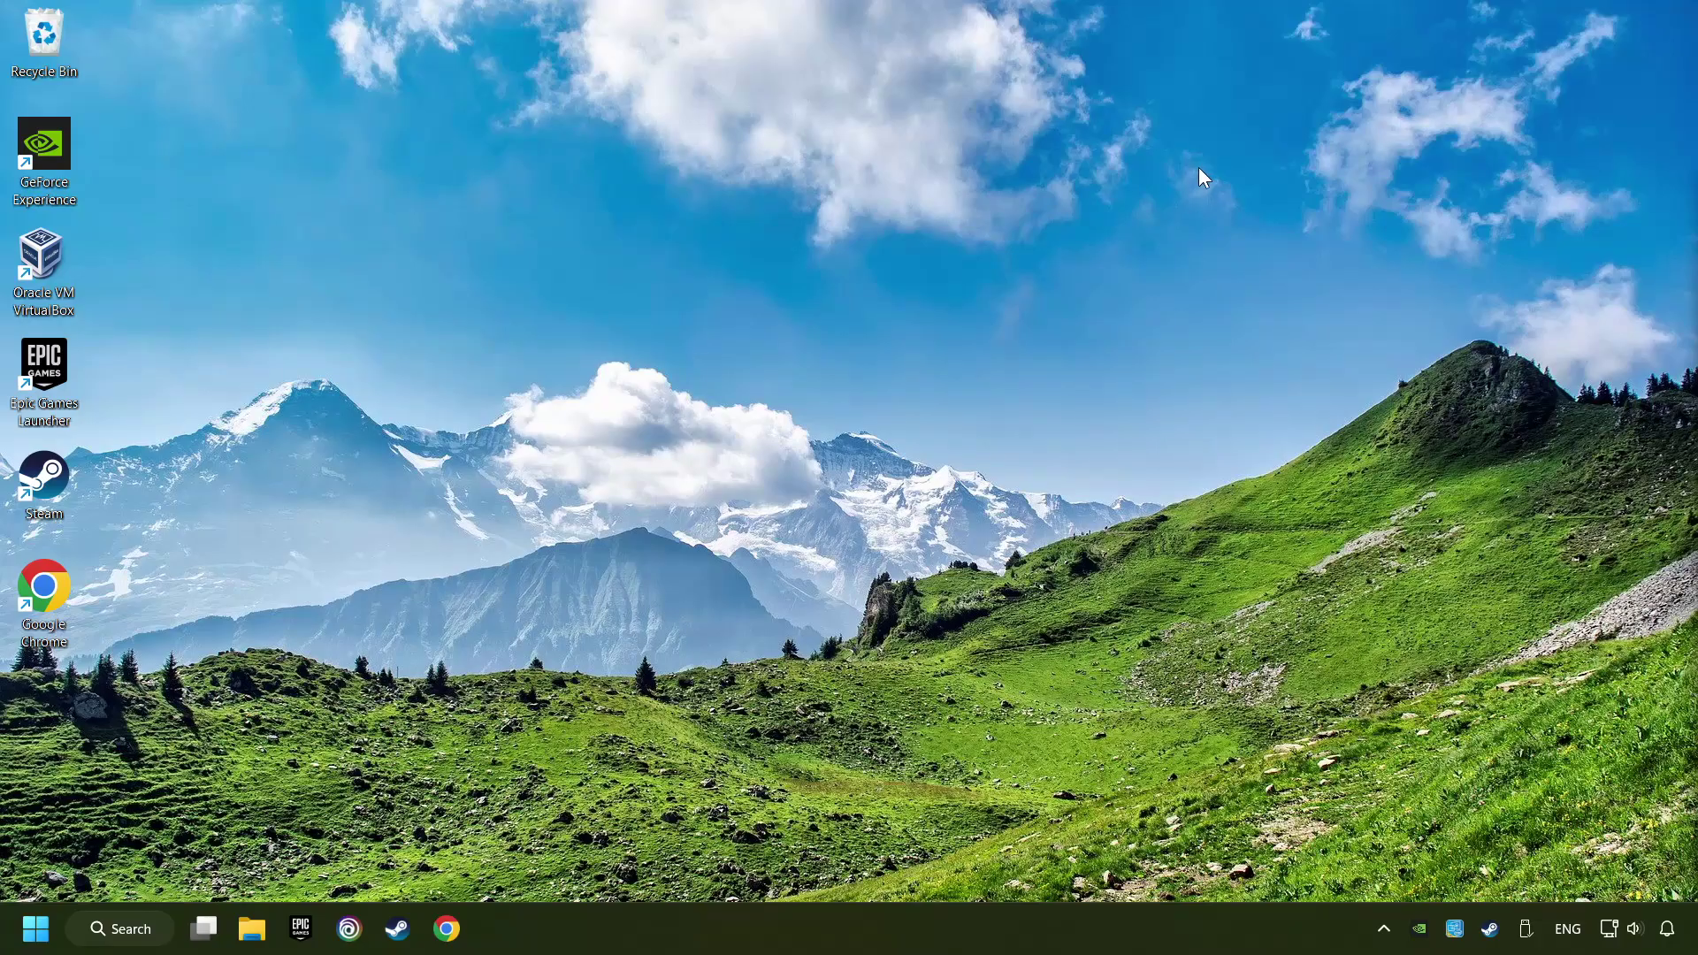
Step: Search Google in Chrome for "nvidia geforce driver download" and open NVIDIA's Official GeForce Drivers page
left_click(445, 949)
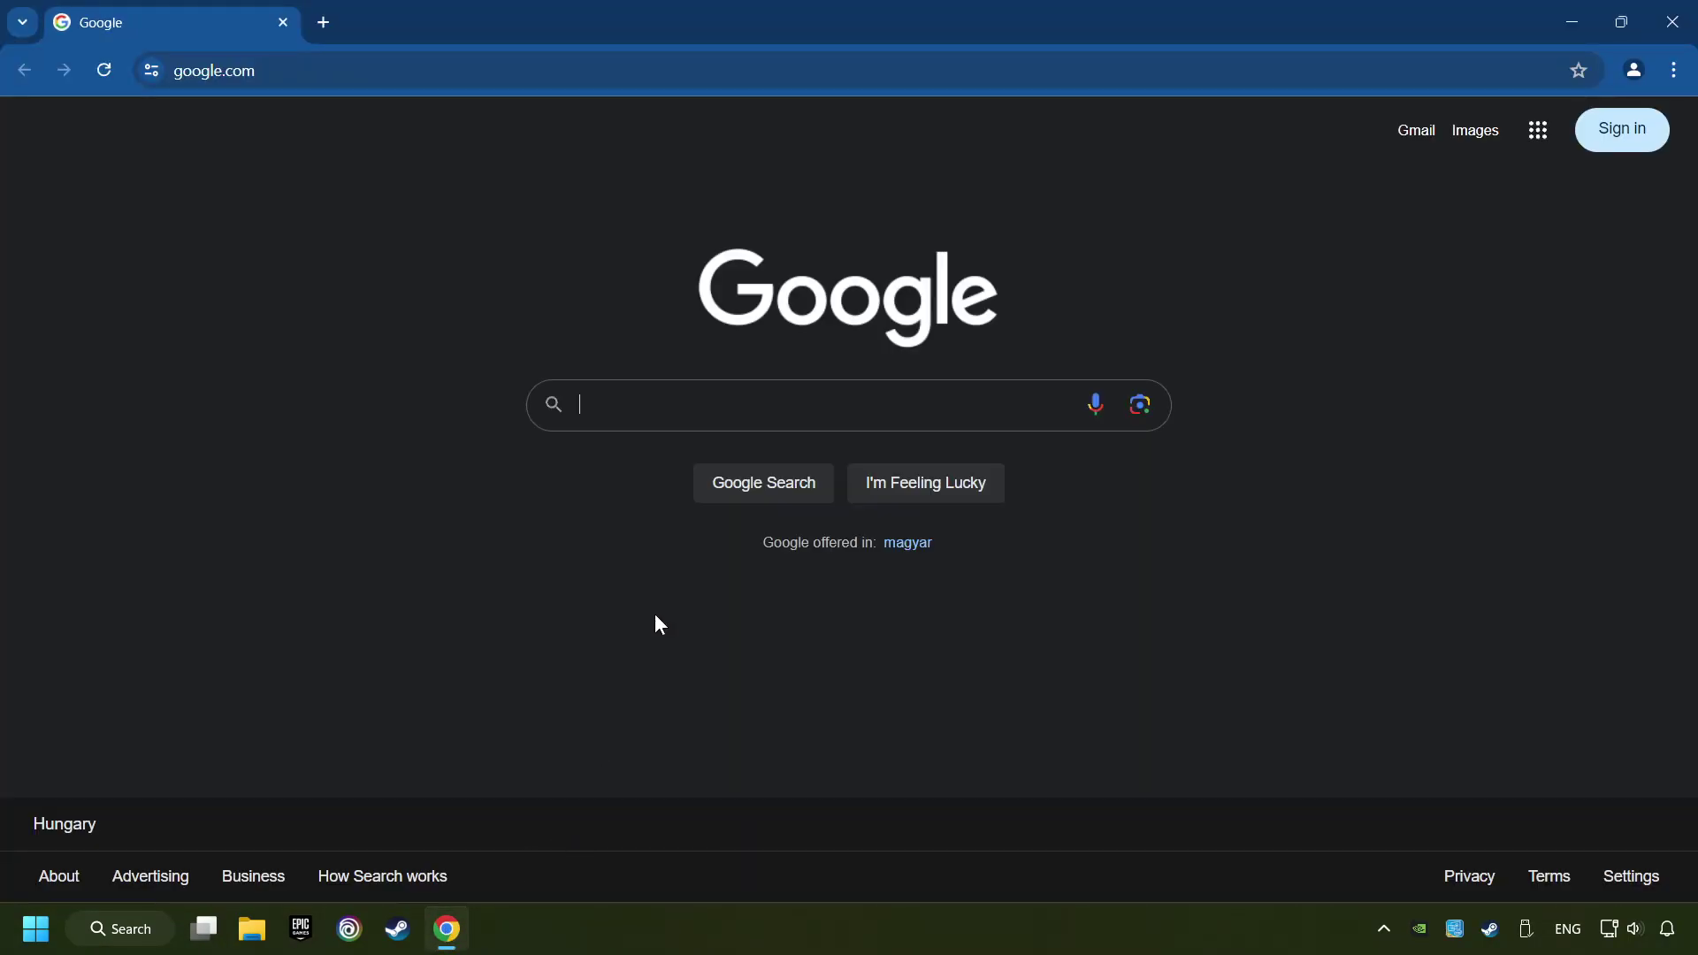
type("n")
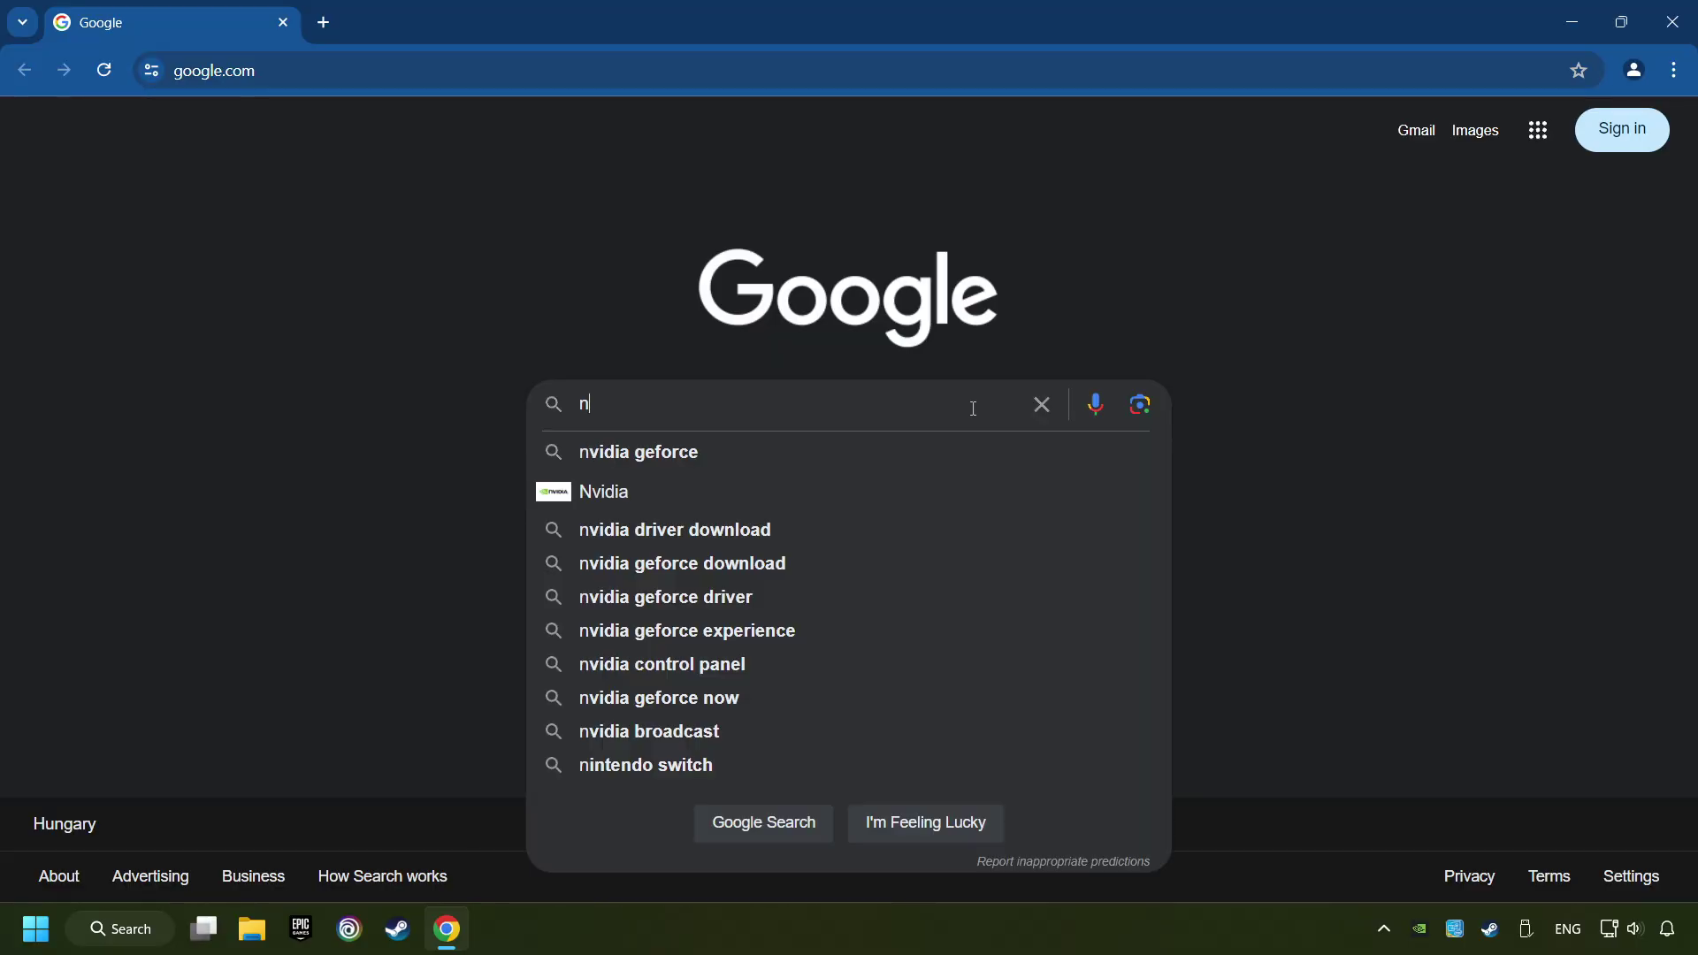
type("vidia gefo")
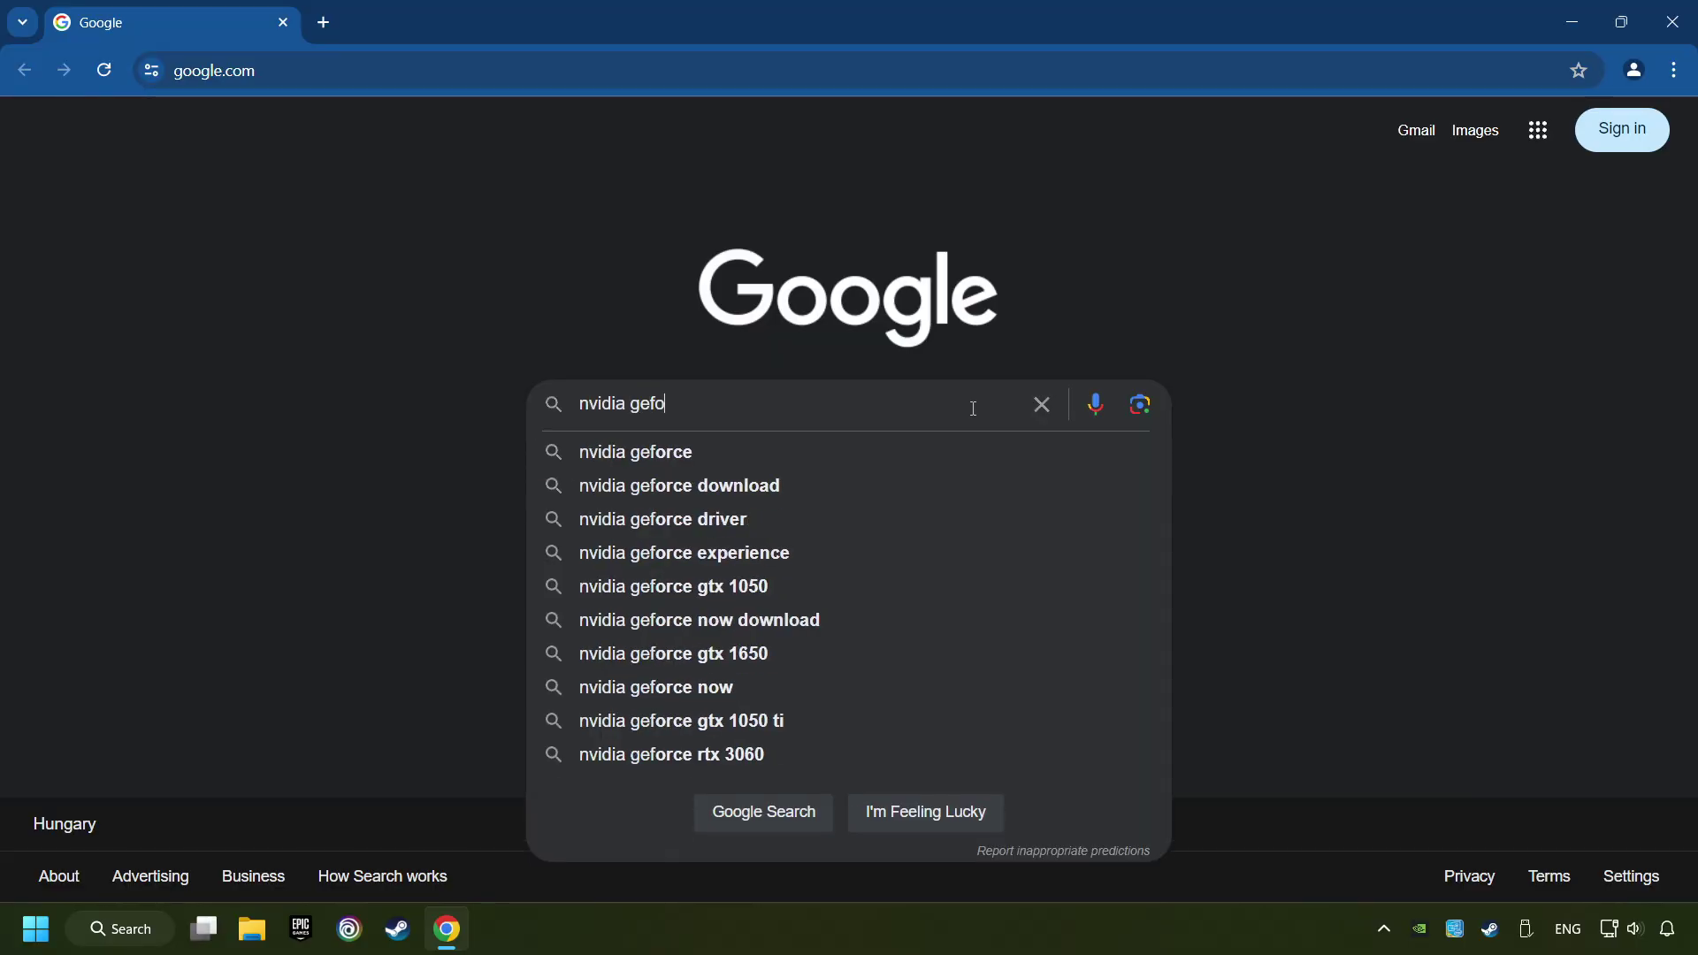
type("rce driver d")
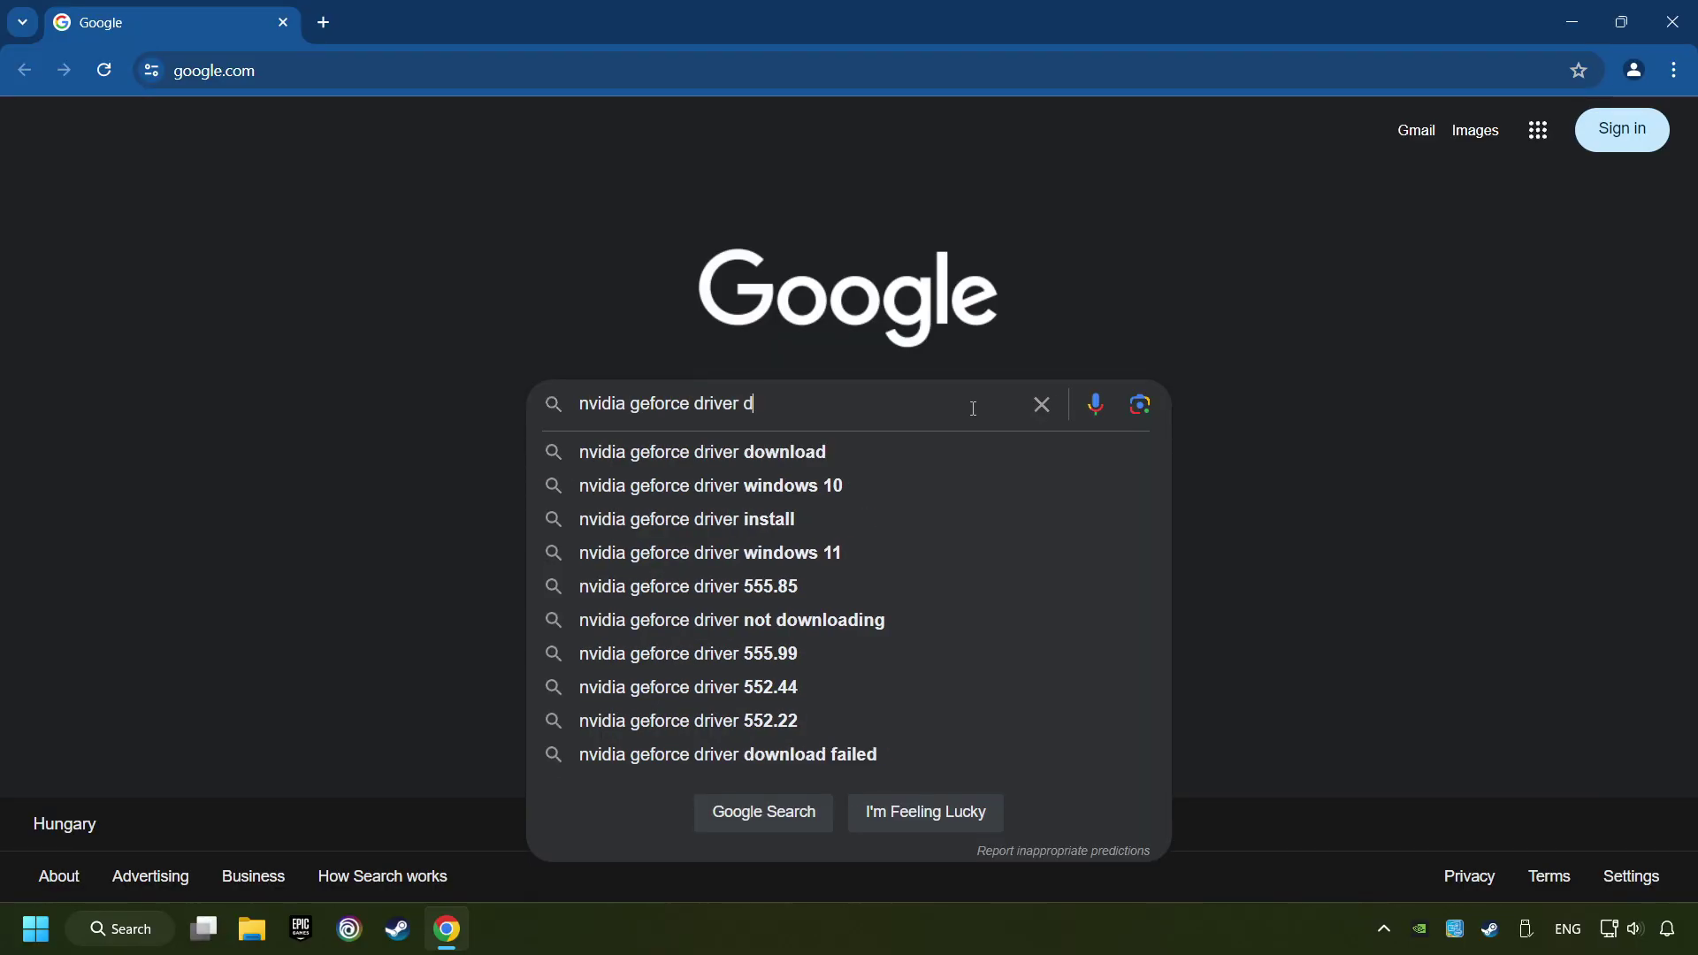
type("ownload")
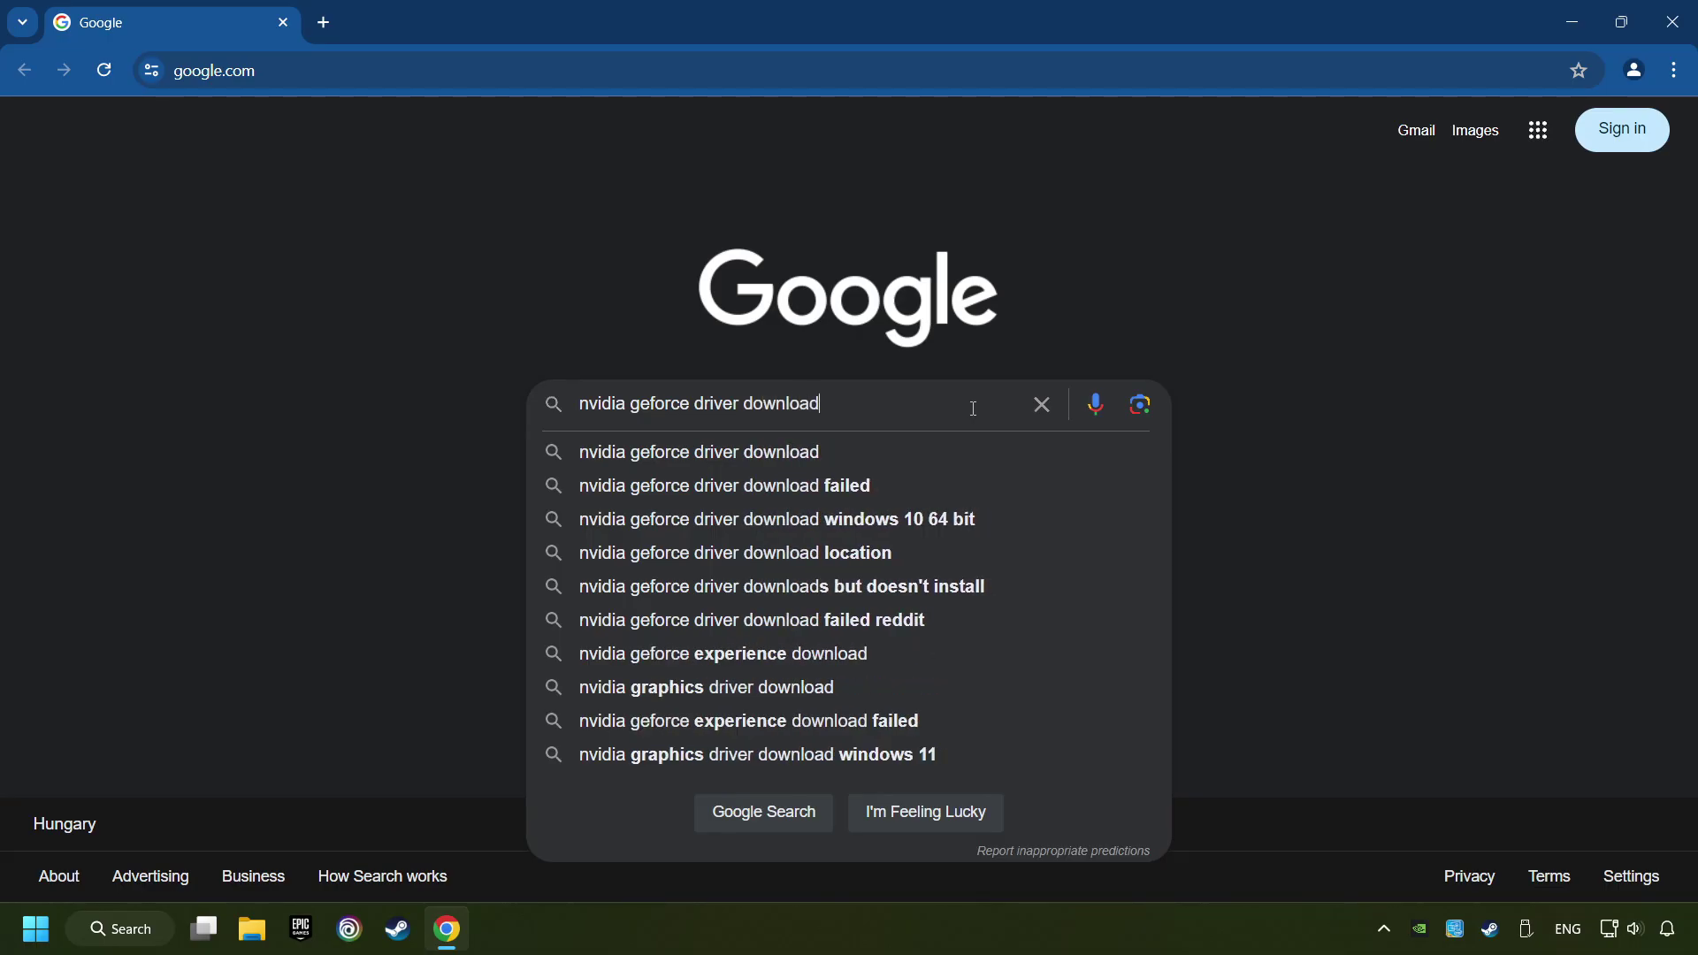
key("Return")
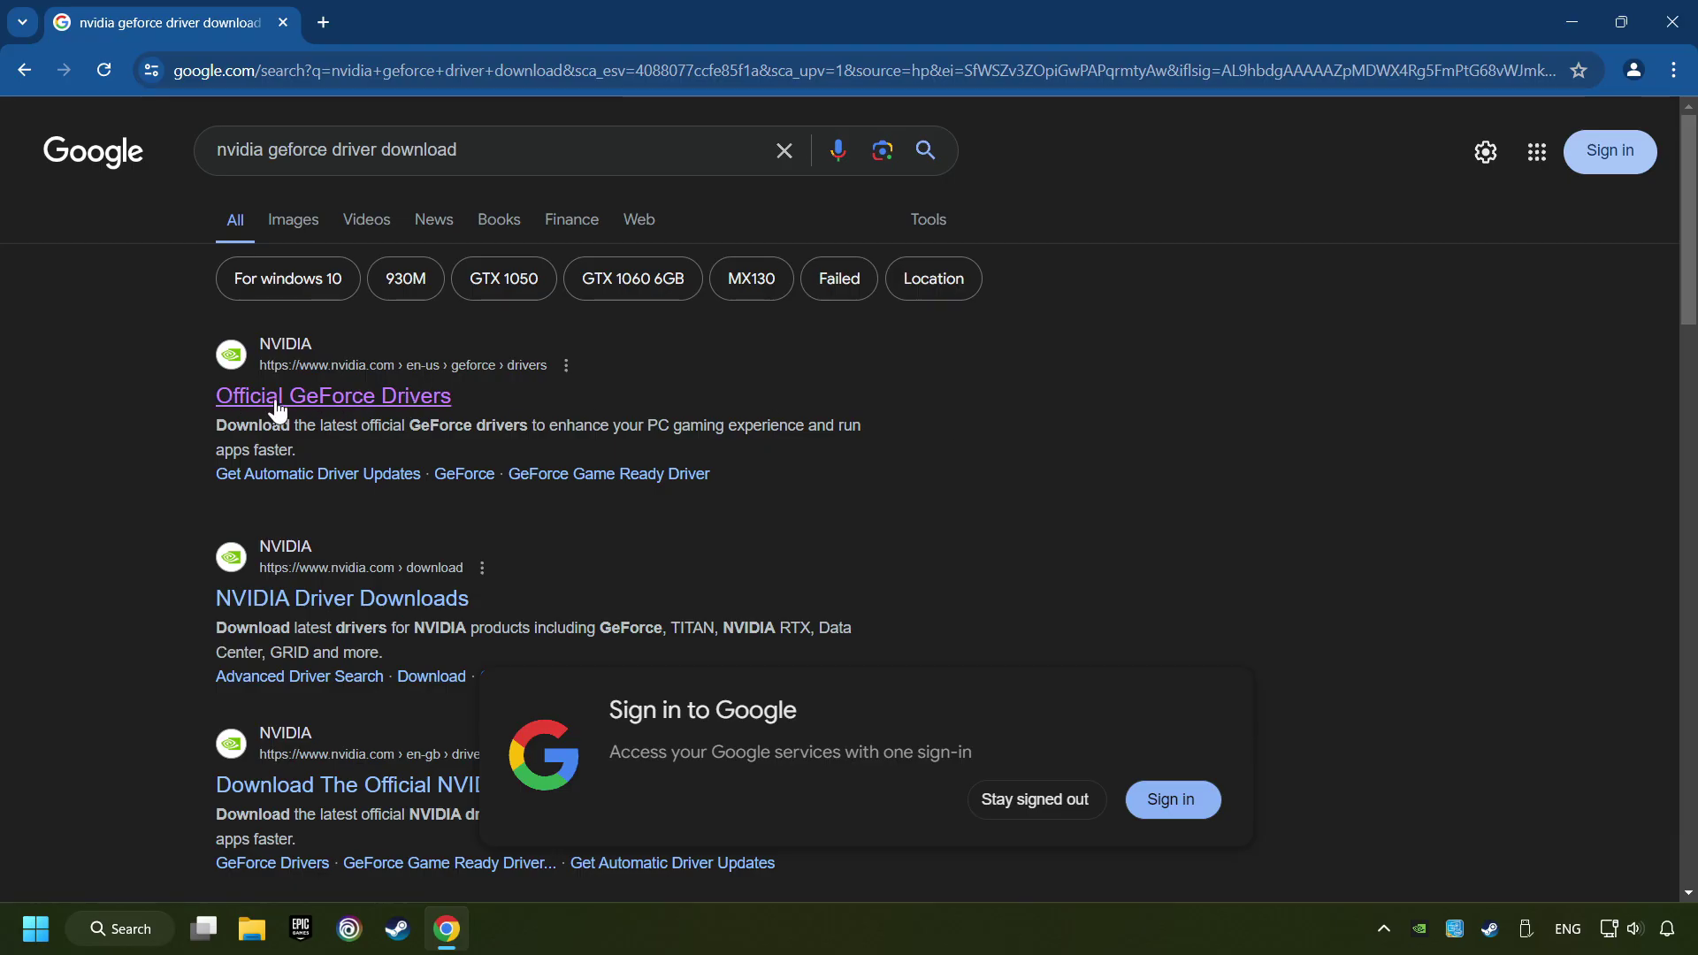
left_click(328, 398)
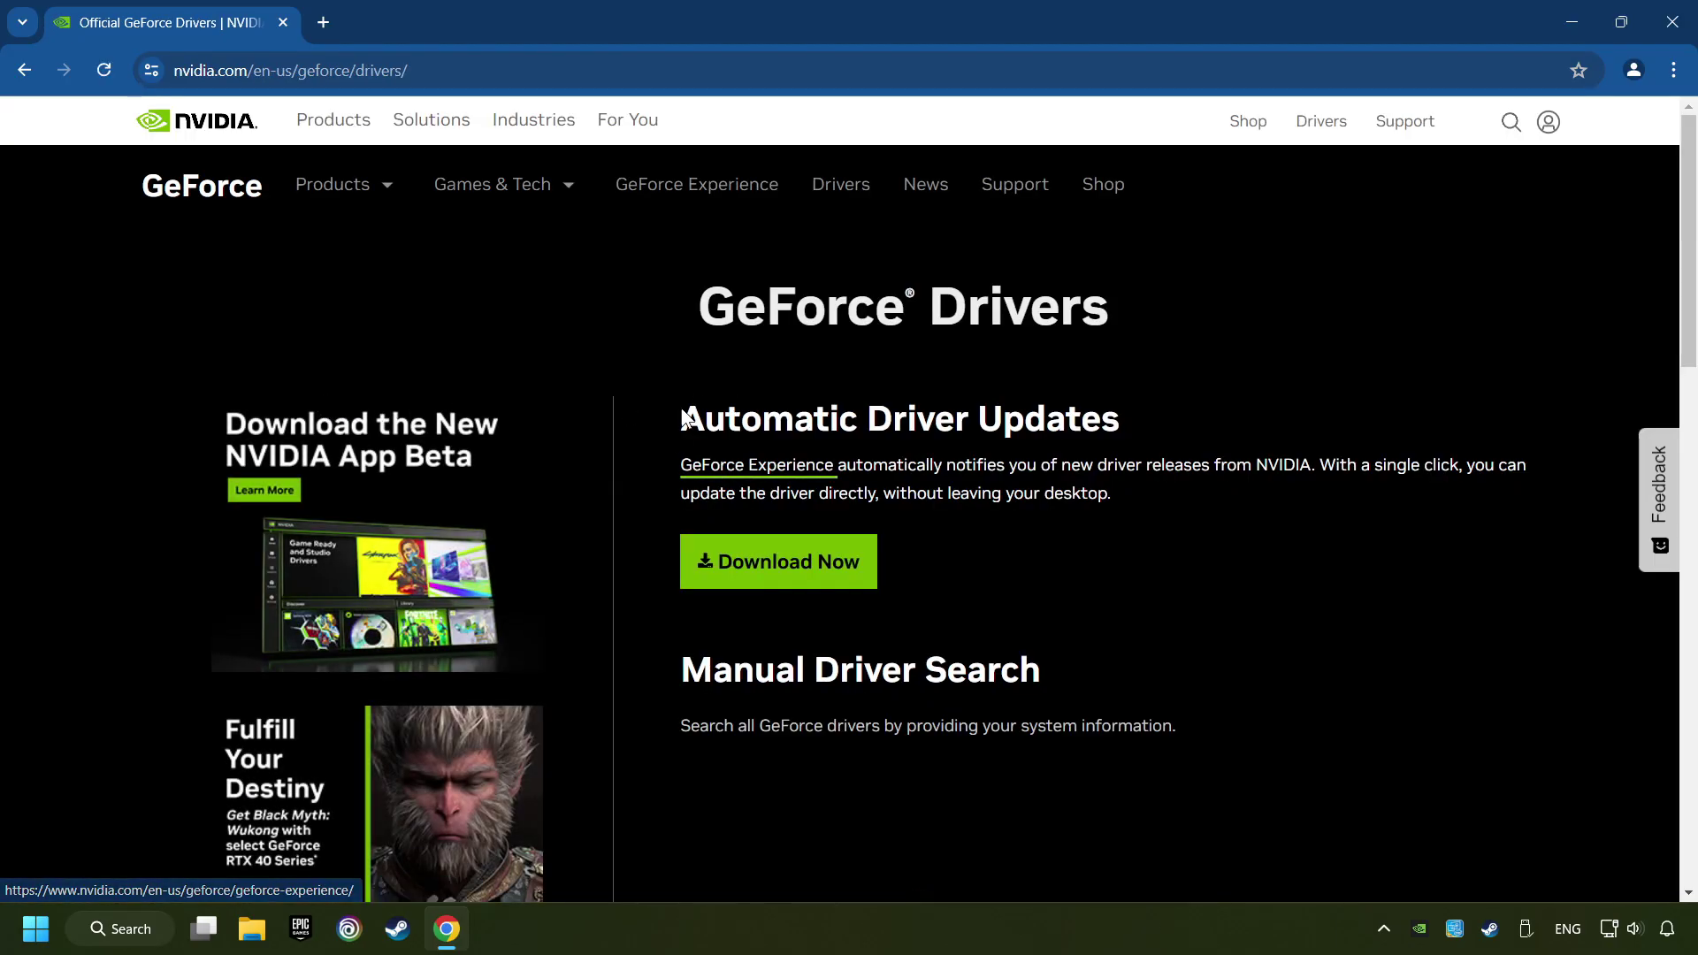
Step: Download the GeForce Experience installer offered for automatic driver updates and launch the downloaded file
left_click(802, 577)
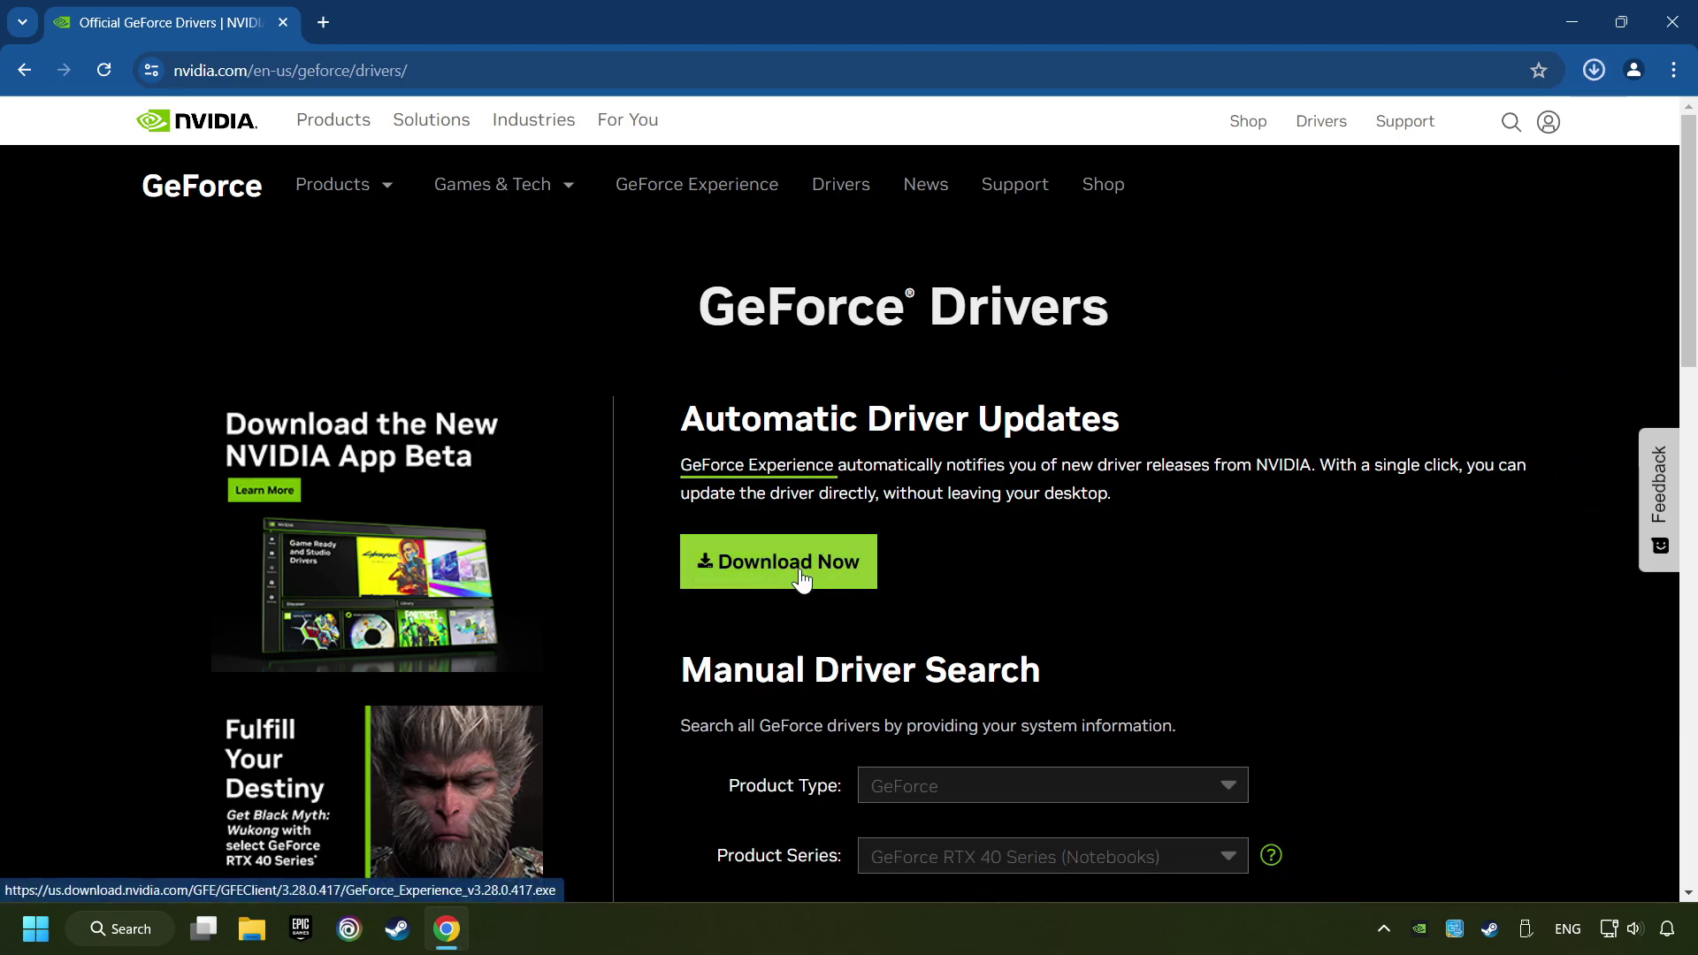
left_click(1594, 71)
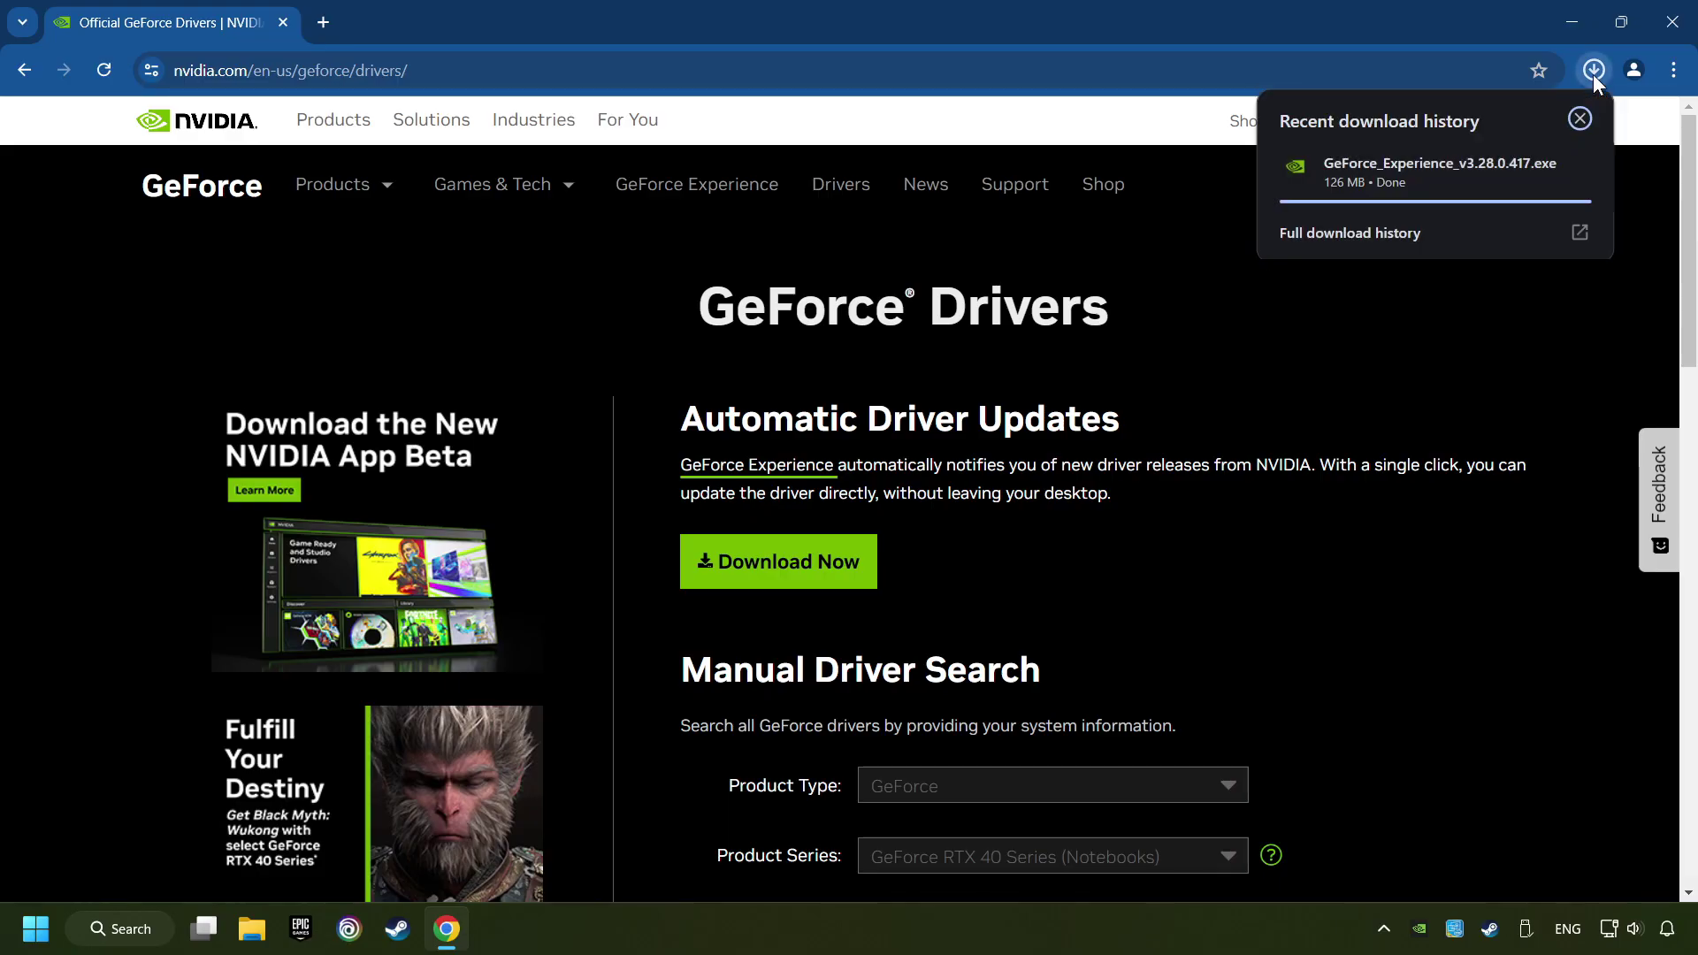
left_click(1453, 170)
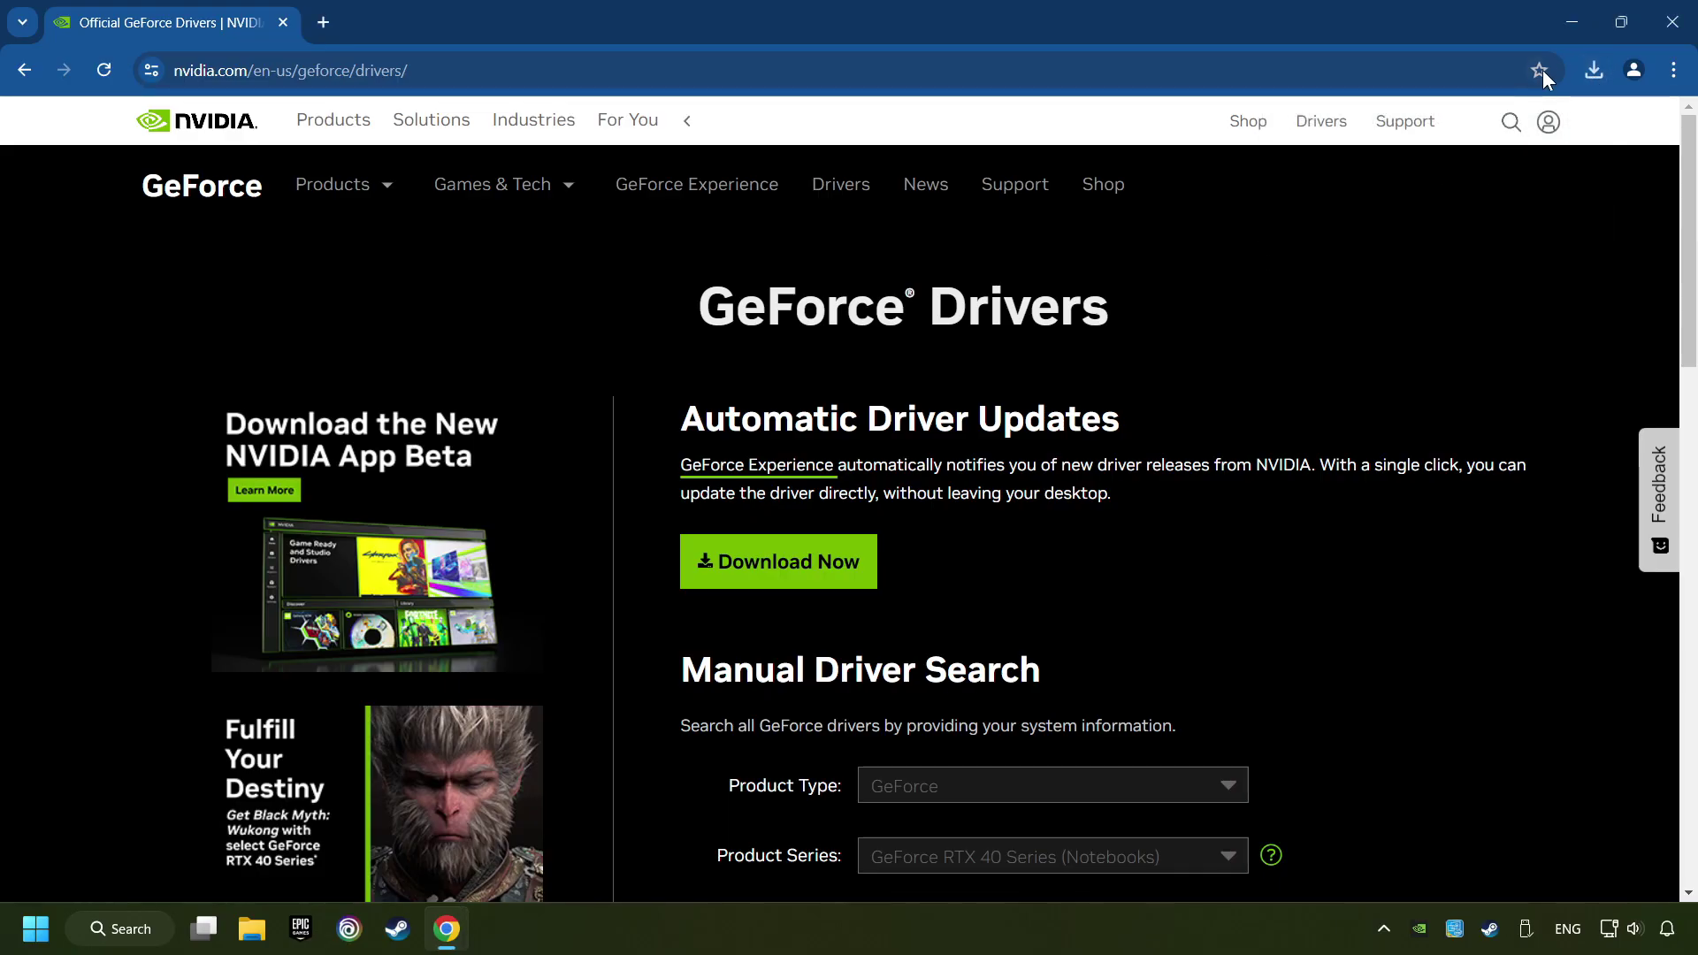
Step: Accept the license terms and install GeForce Experience, closing the driver page and the release highlights page
left_click(1673, 22)
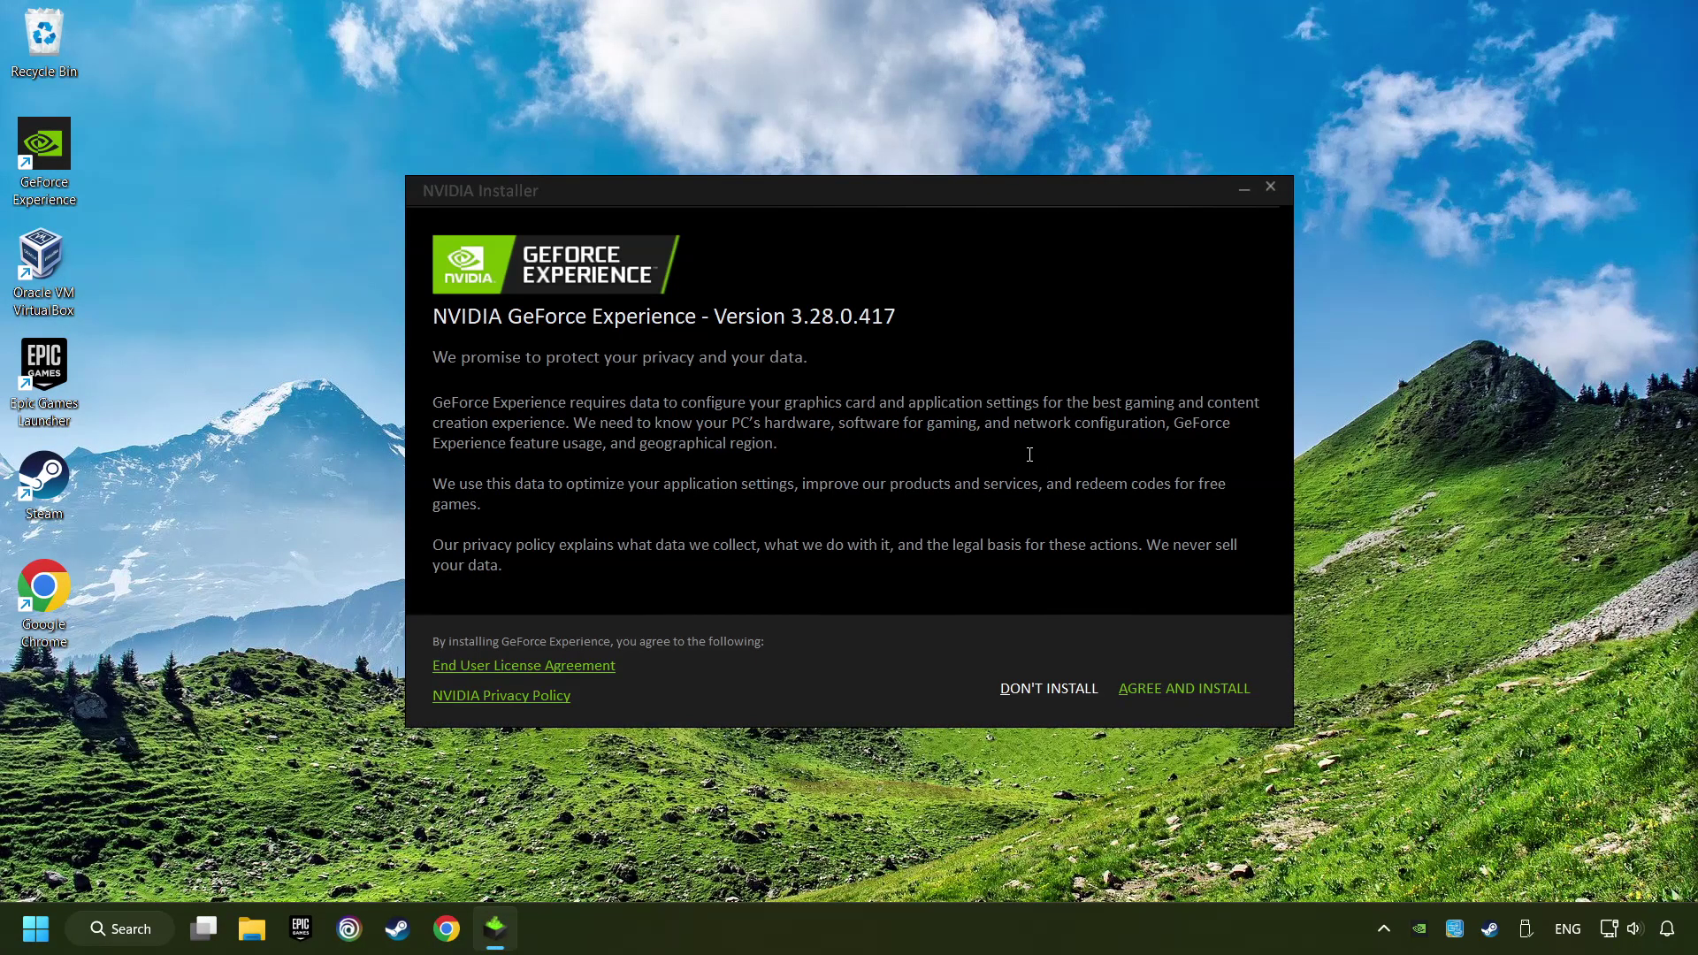
left_click(1242, 705)
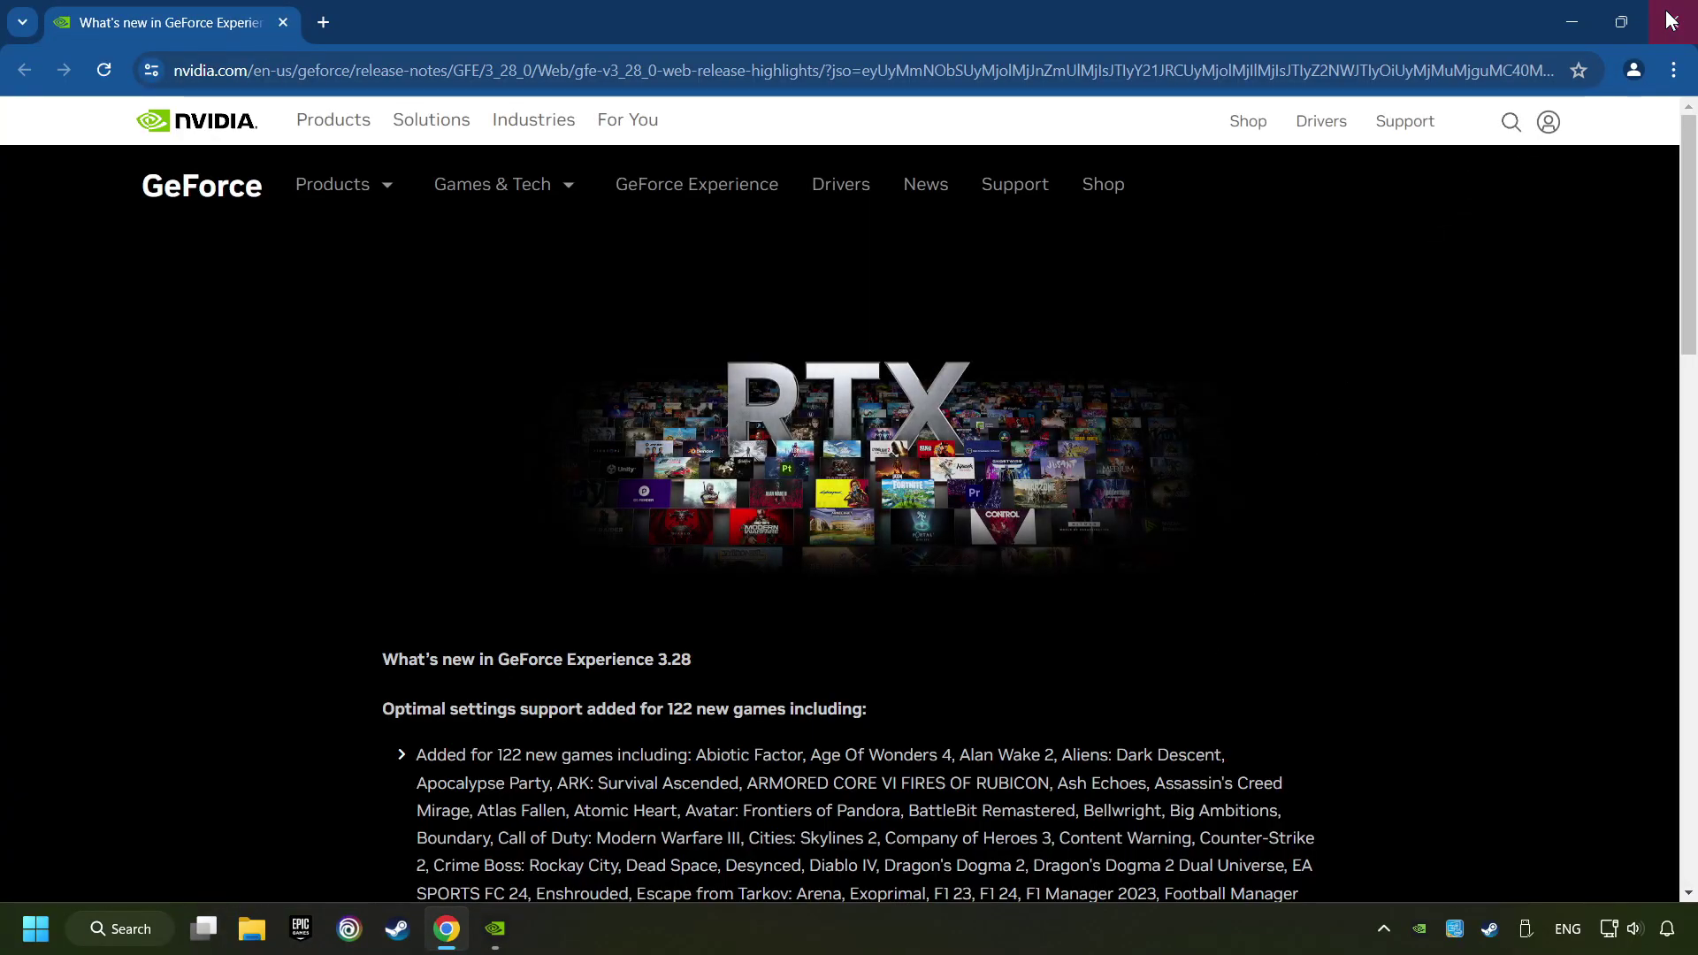
left_click(1672, 22)
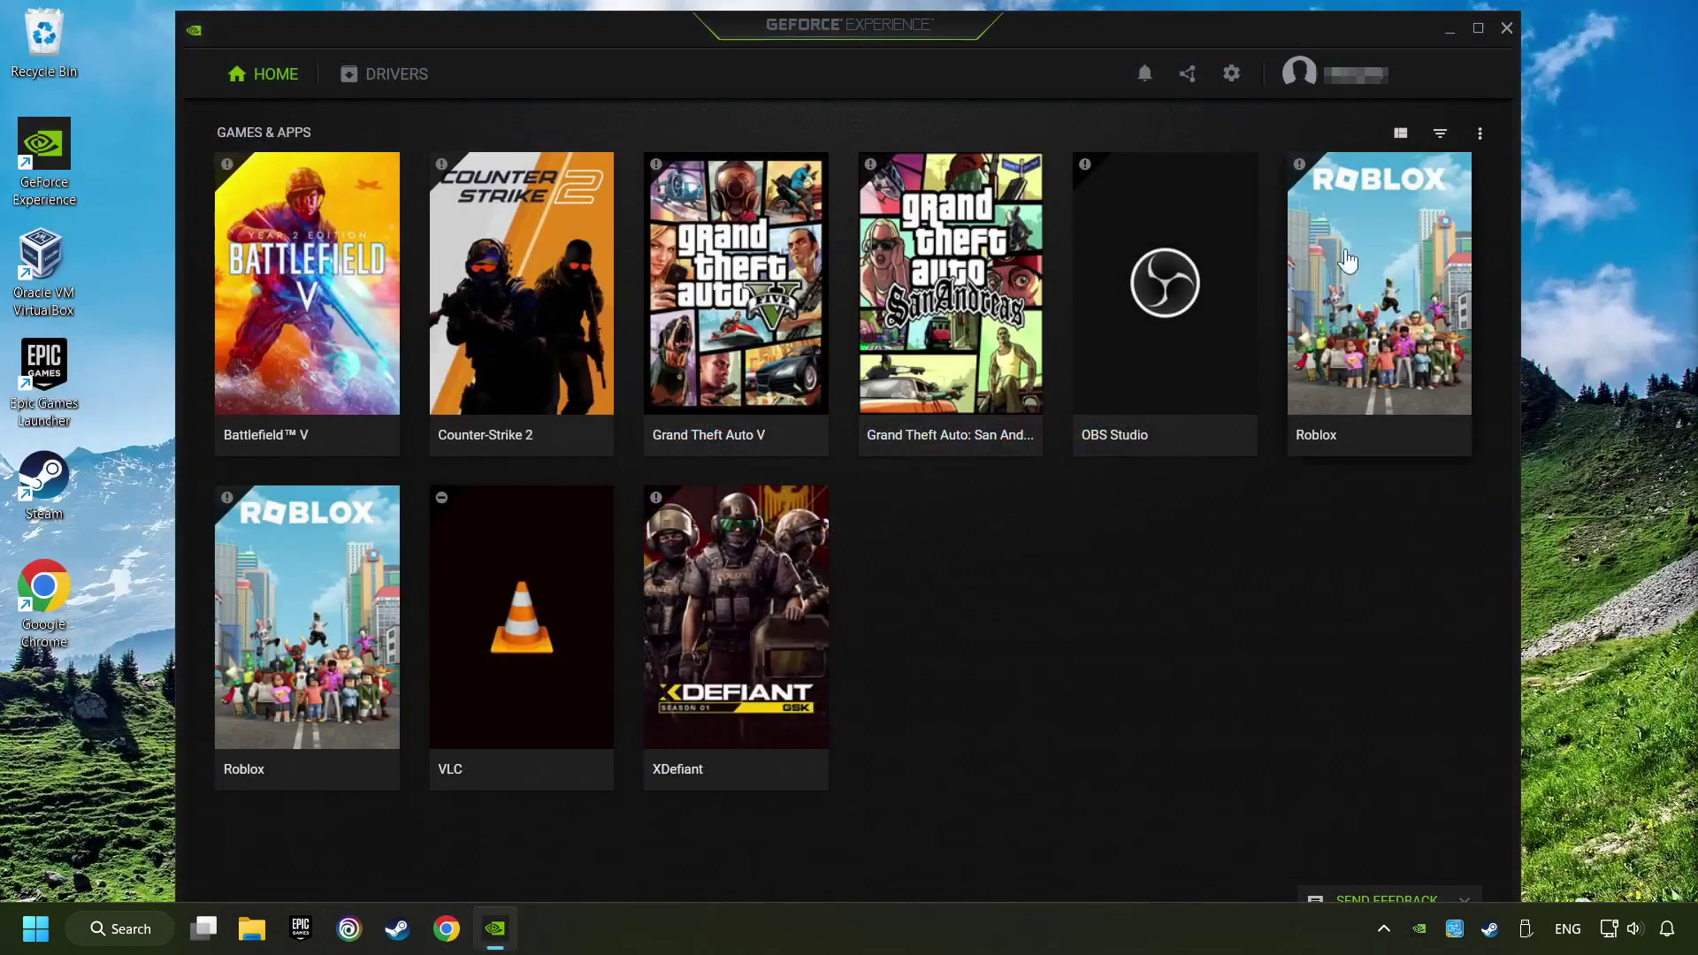
Step: Check for GeForce Game Ready Driver updates in GeForce Experience, and close the application
left_click(389, 81)
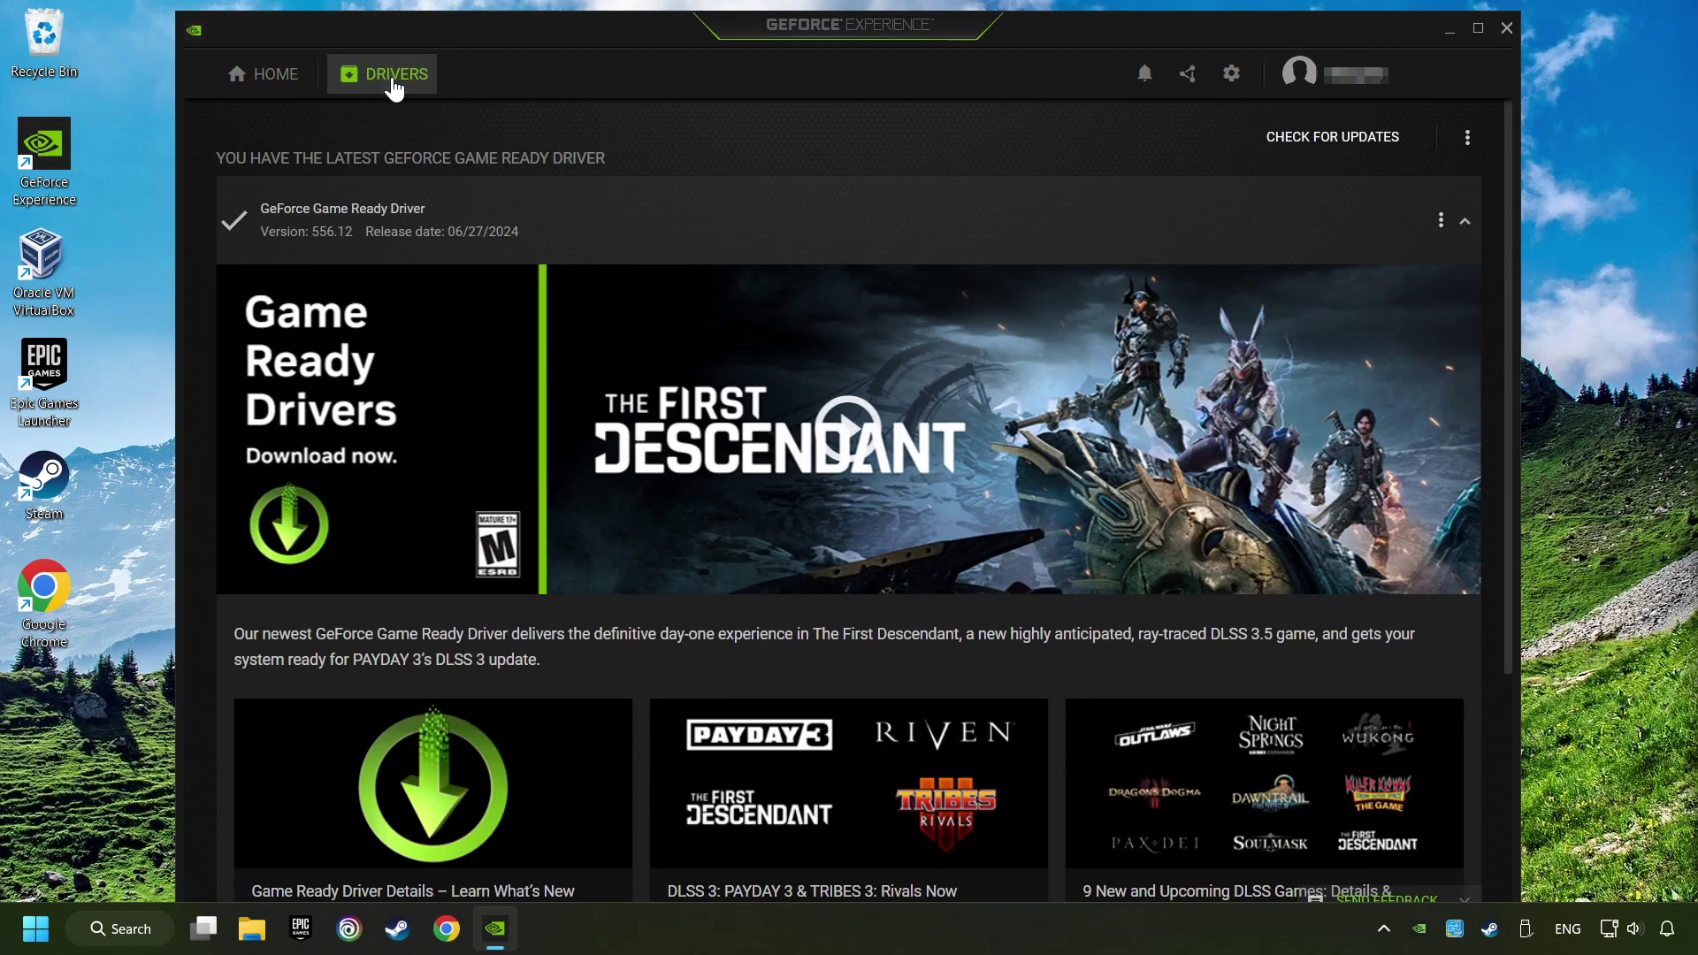
left_click(1347, 150)
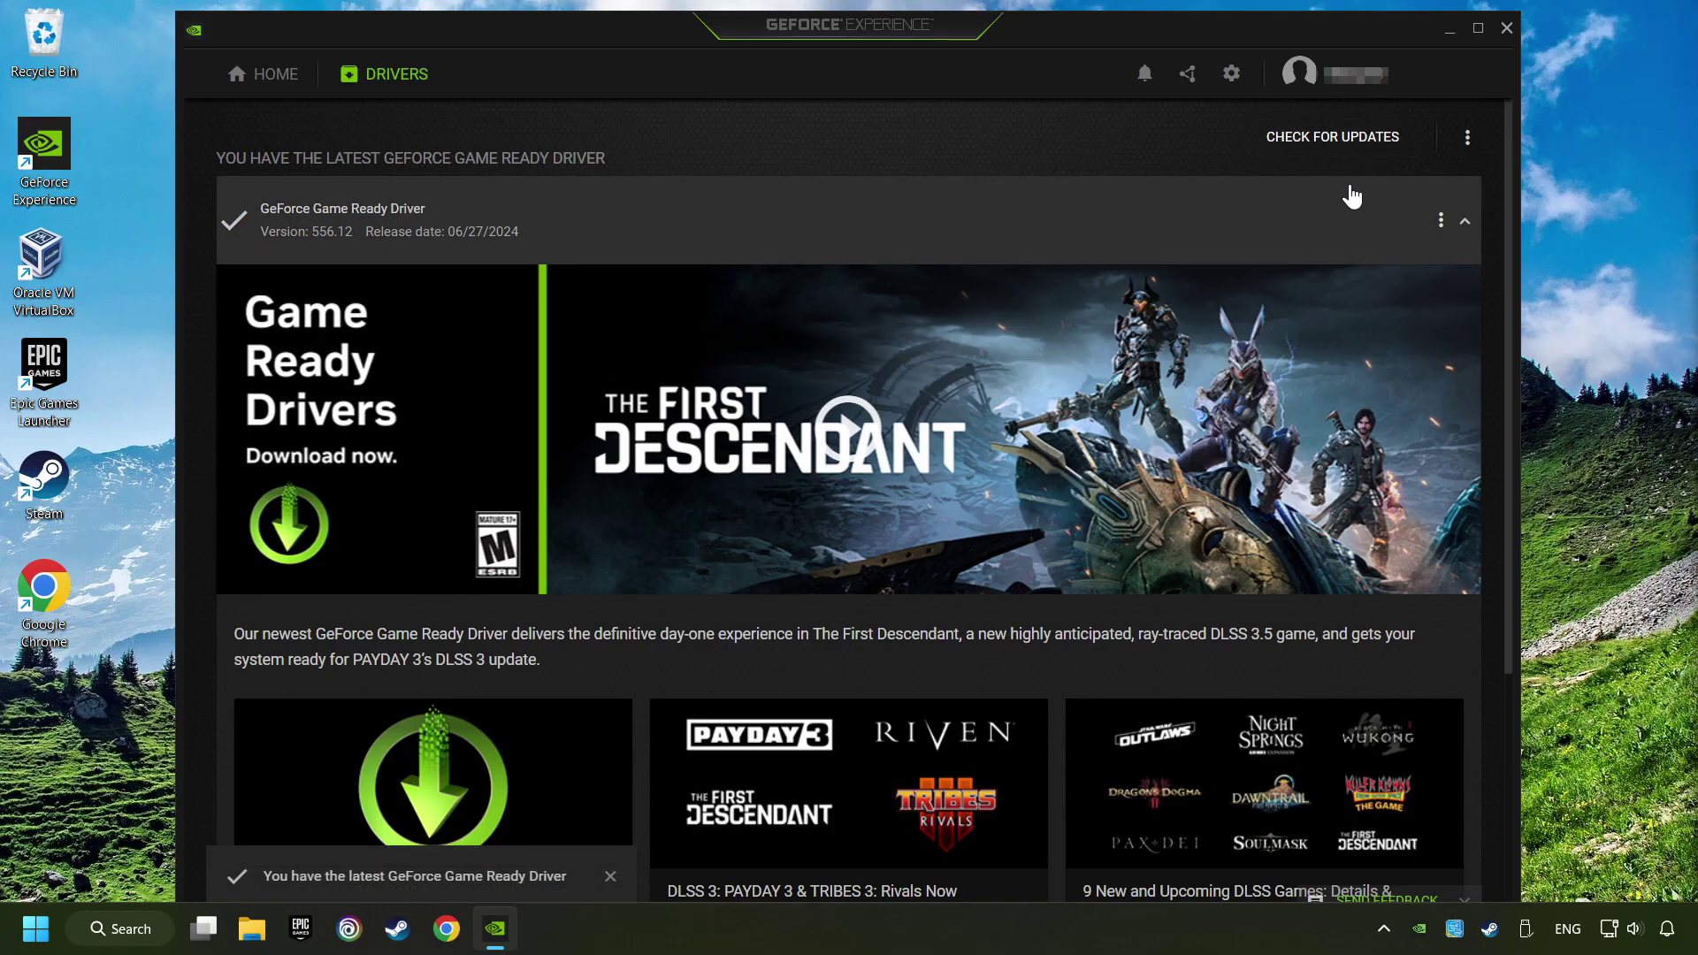
left_click(1506, 28)
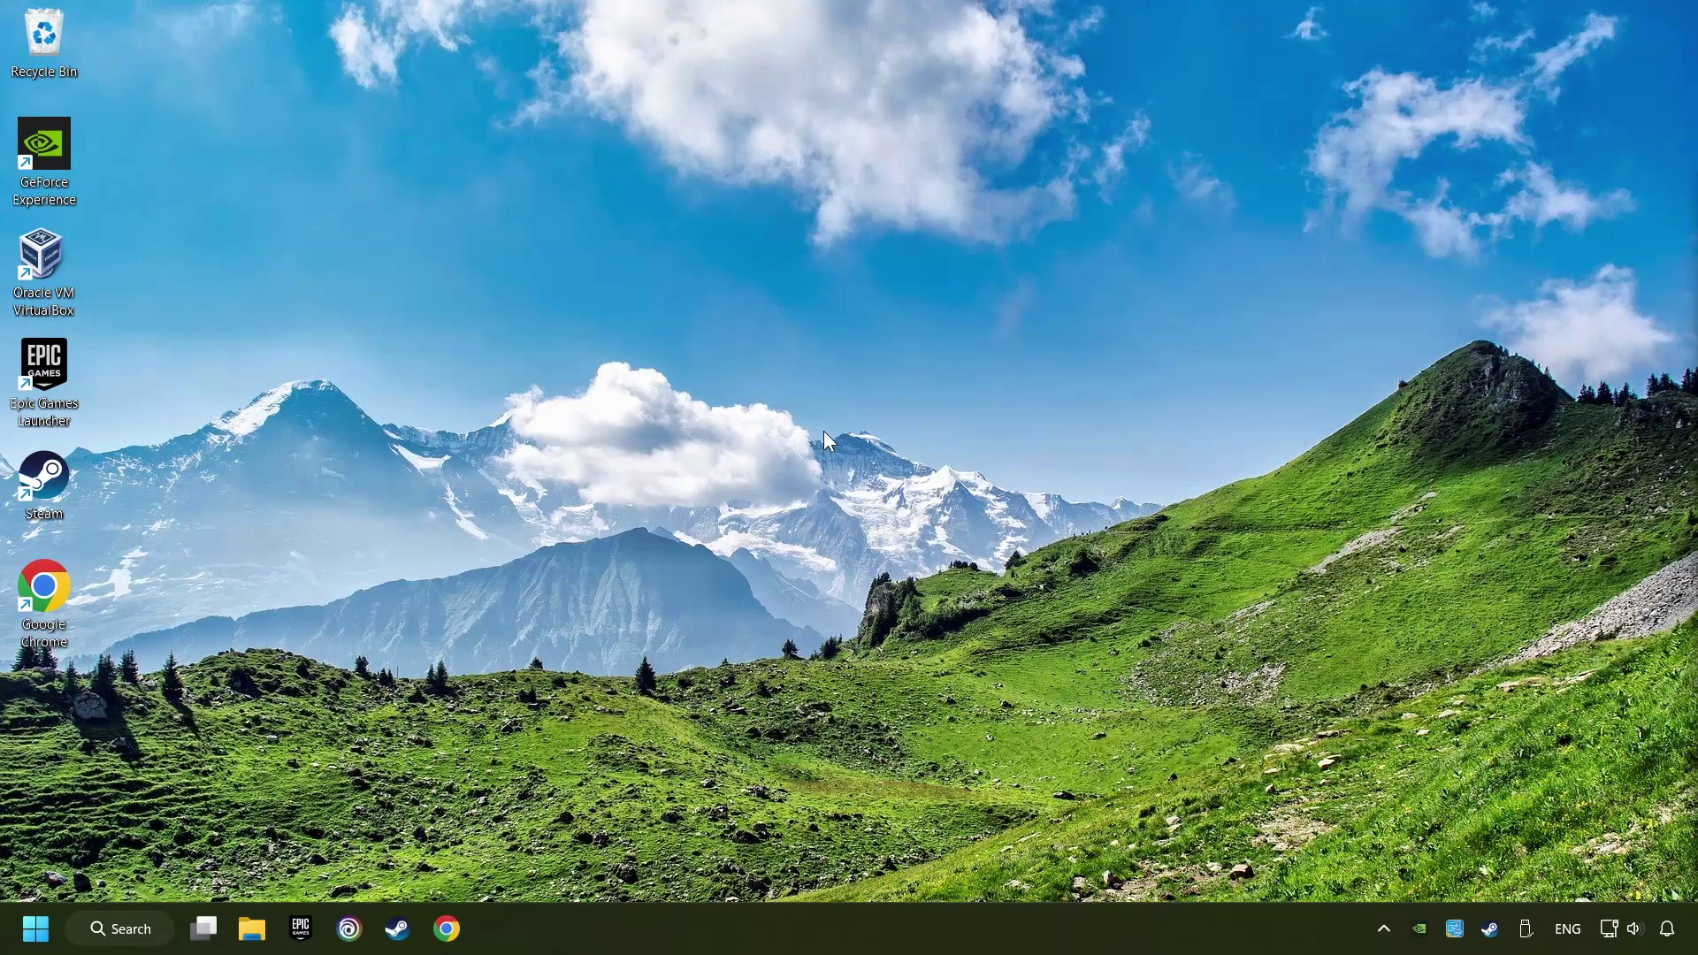
Step: Search Windows for "graphics settings" and open the Graphics settings page
left_click(130, 931)
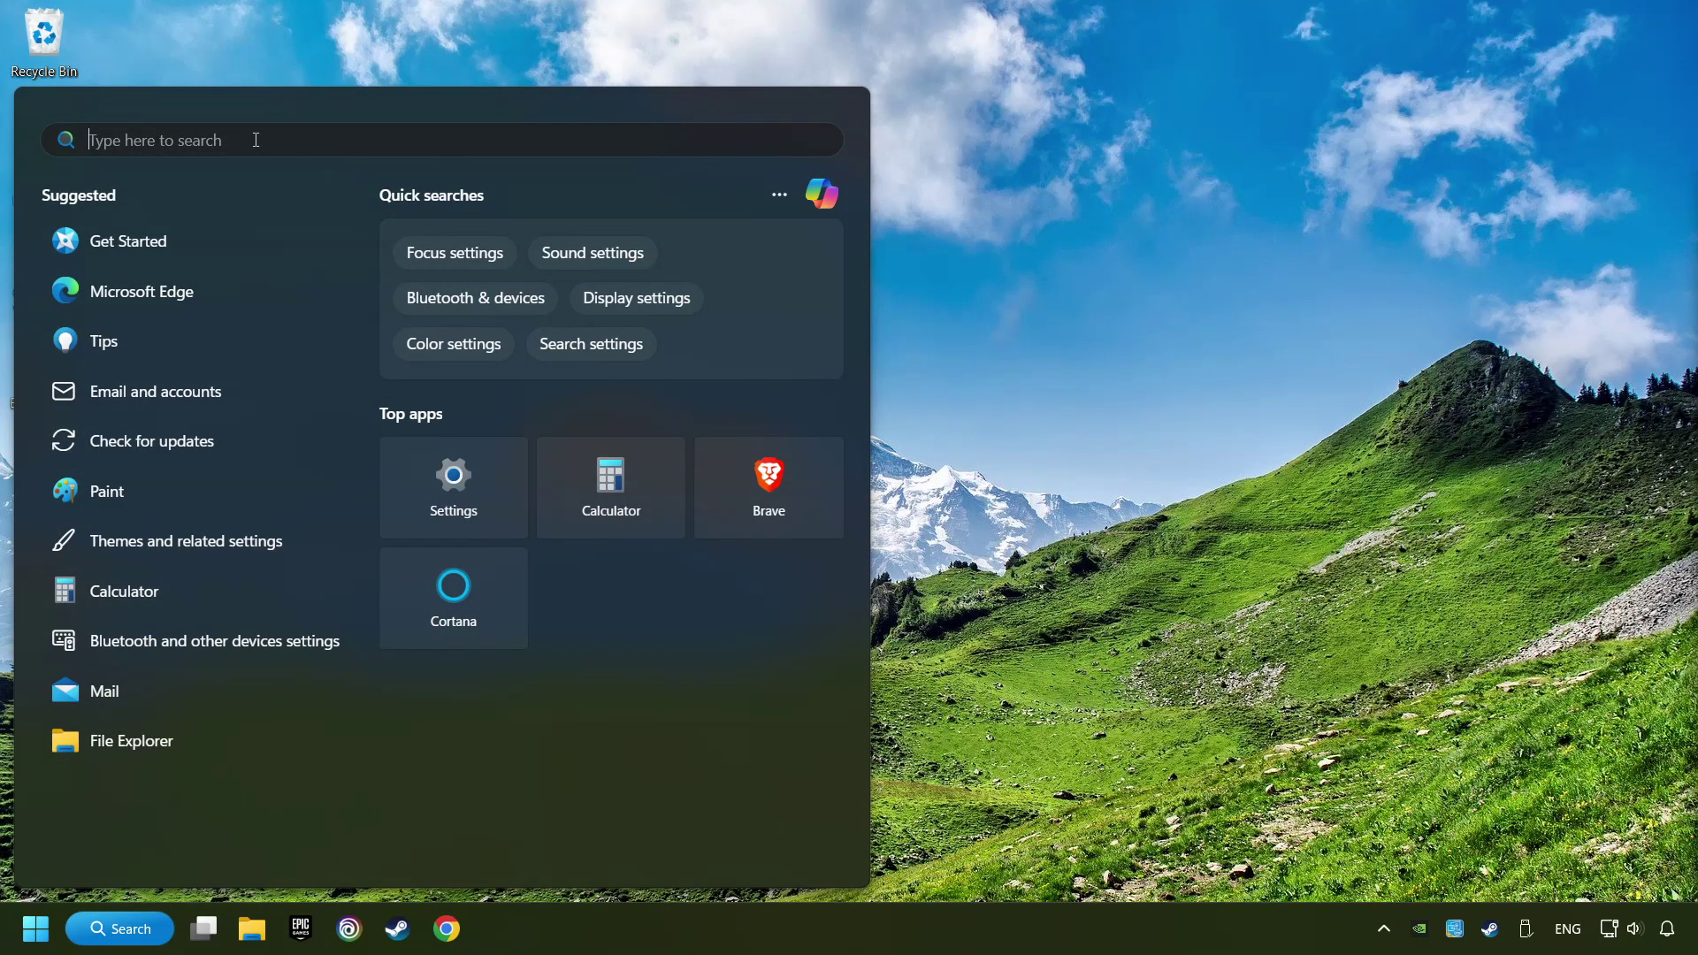
type("graphics settings")
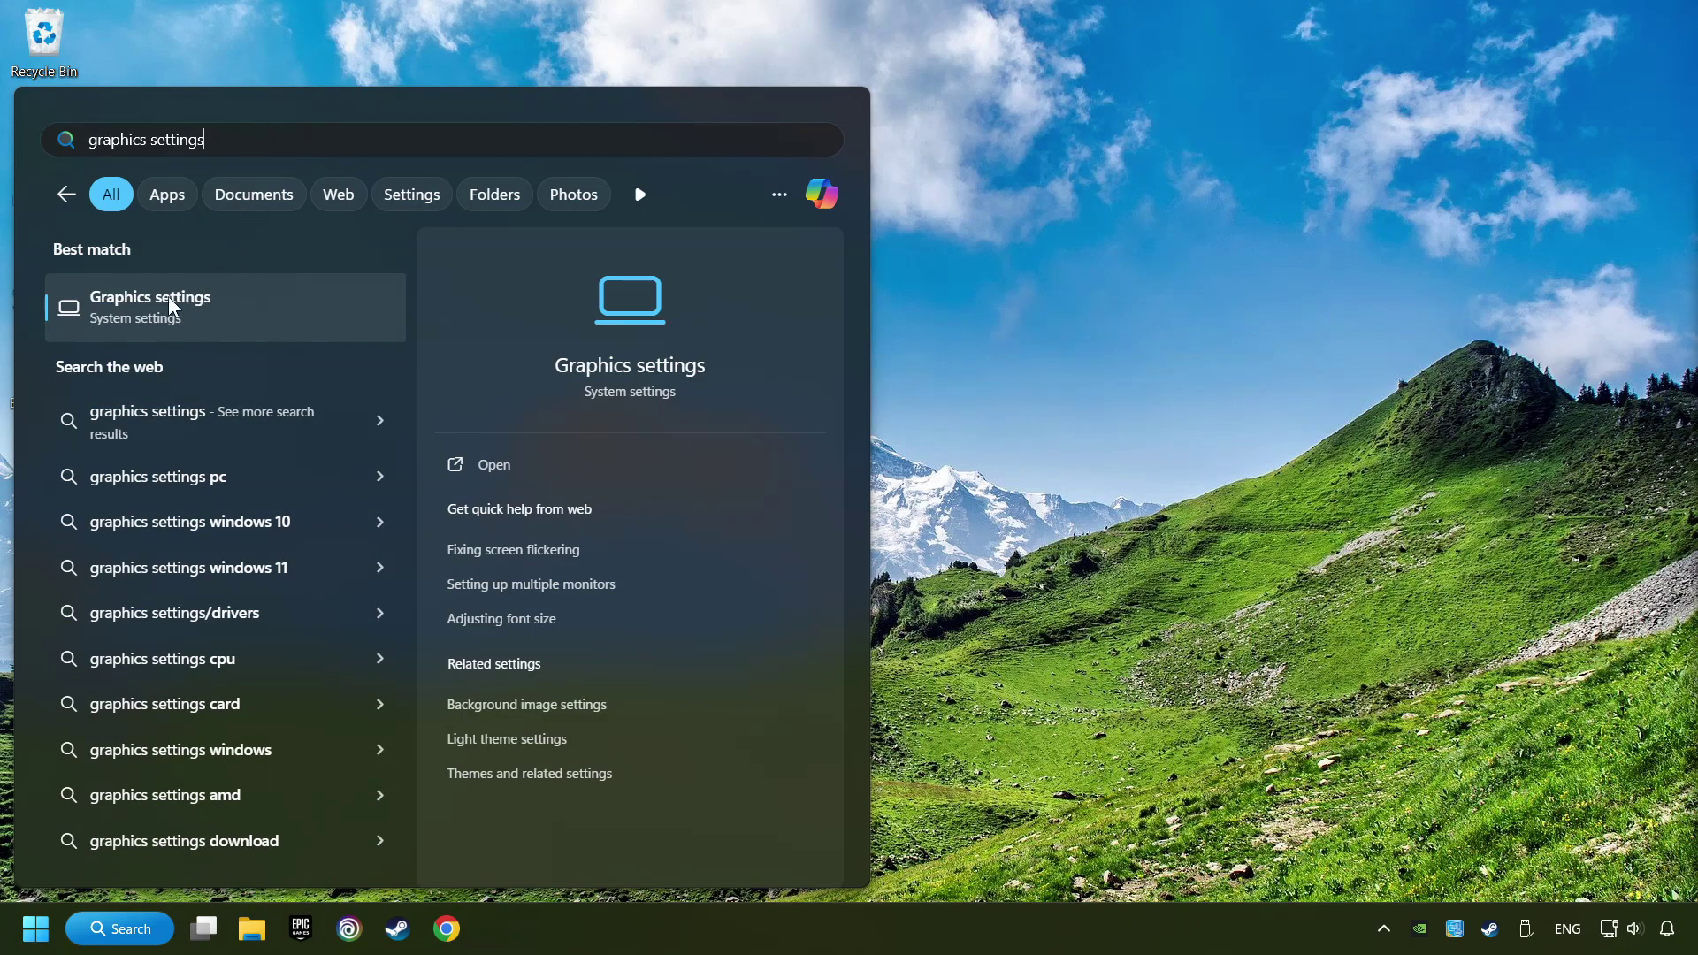
left_click(348, 314)
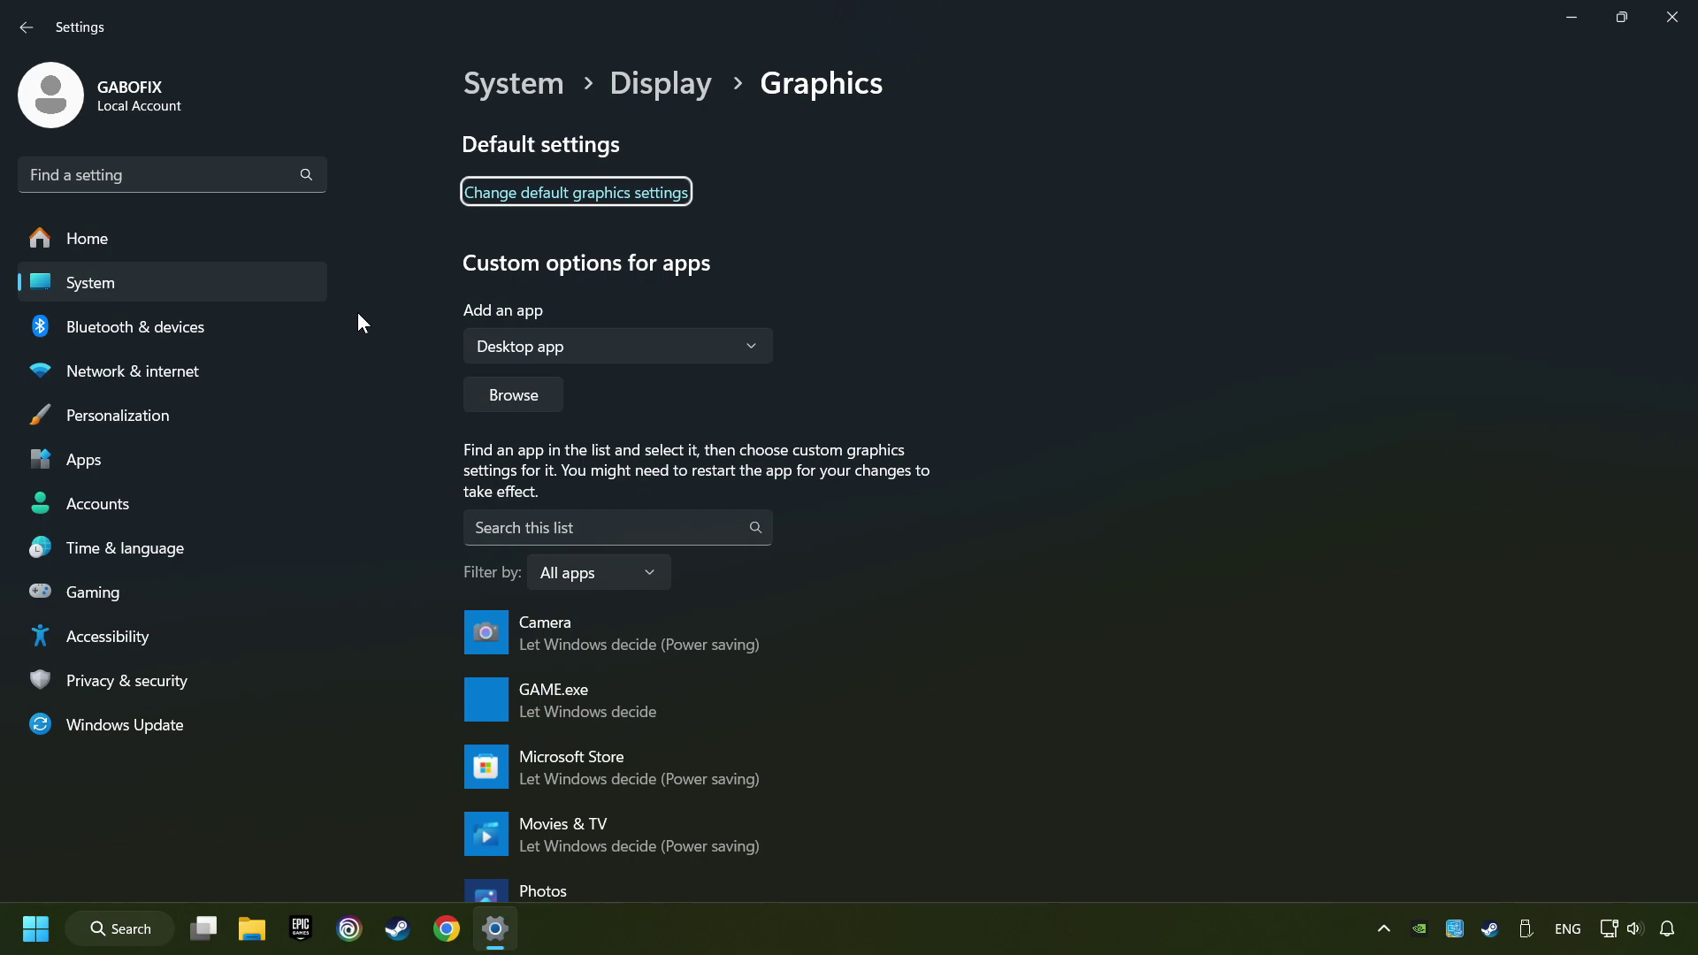
scroll(379, 340, "down", 2)
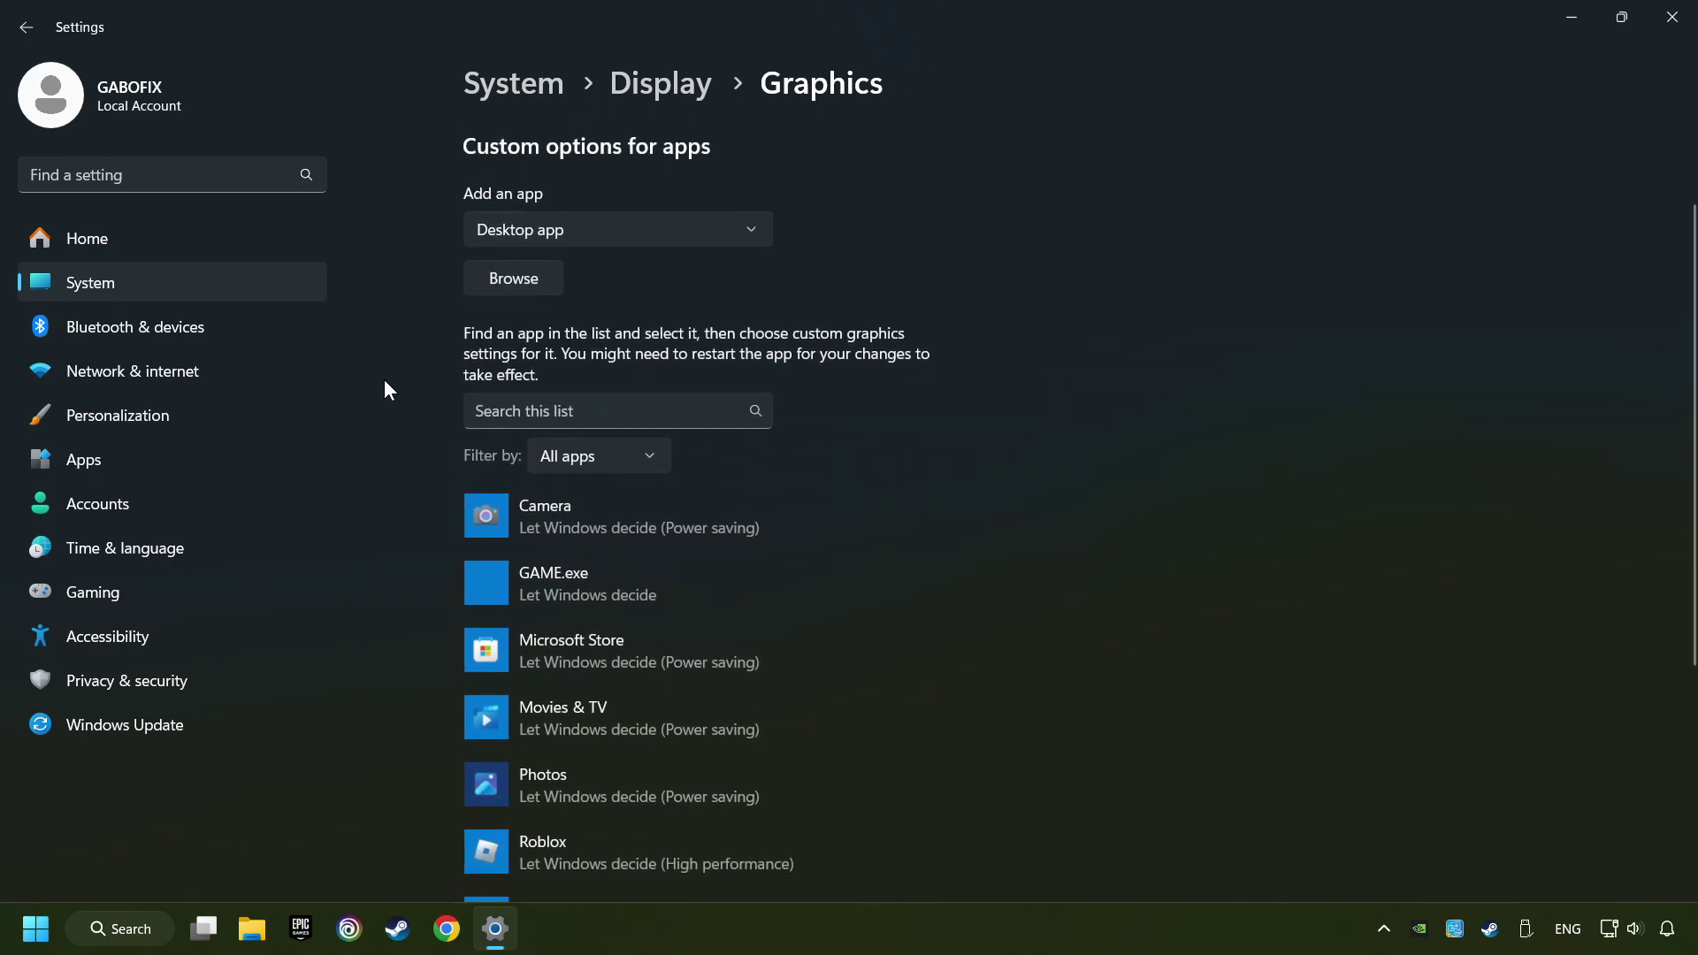
scroll(385, 379, "down", 2)
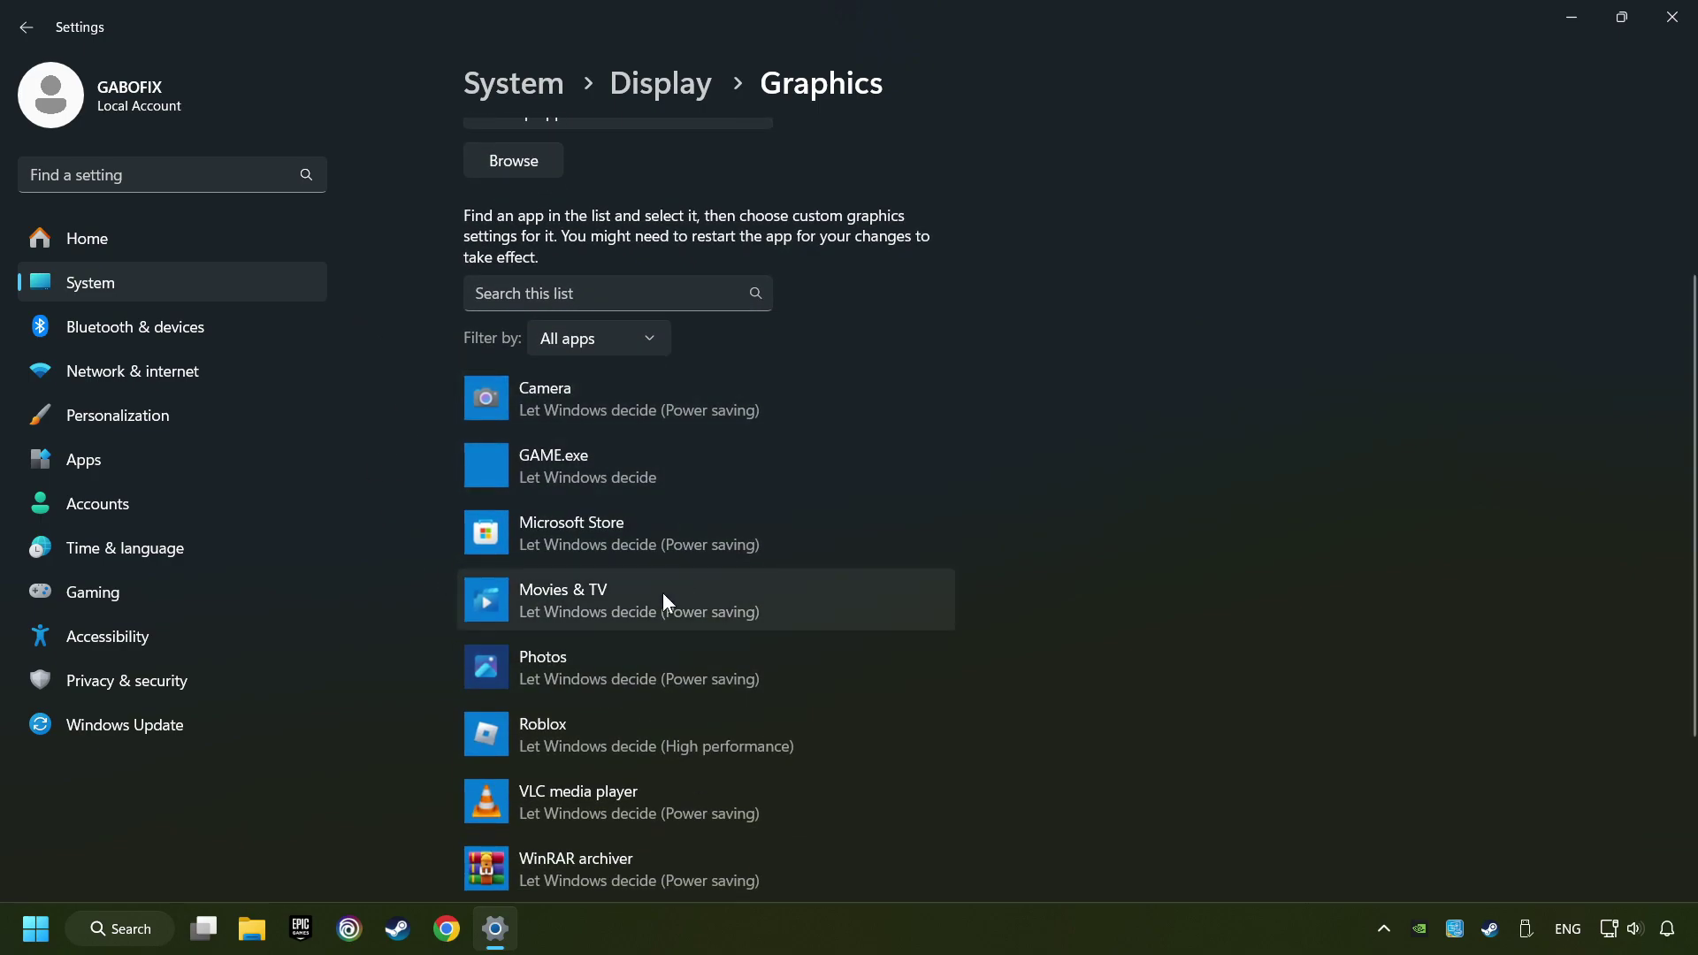
scroll(366, 416, "up", 4)
left_click(528, 402)
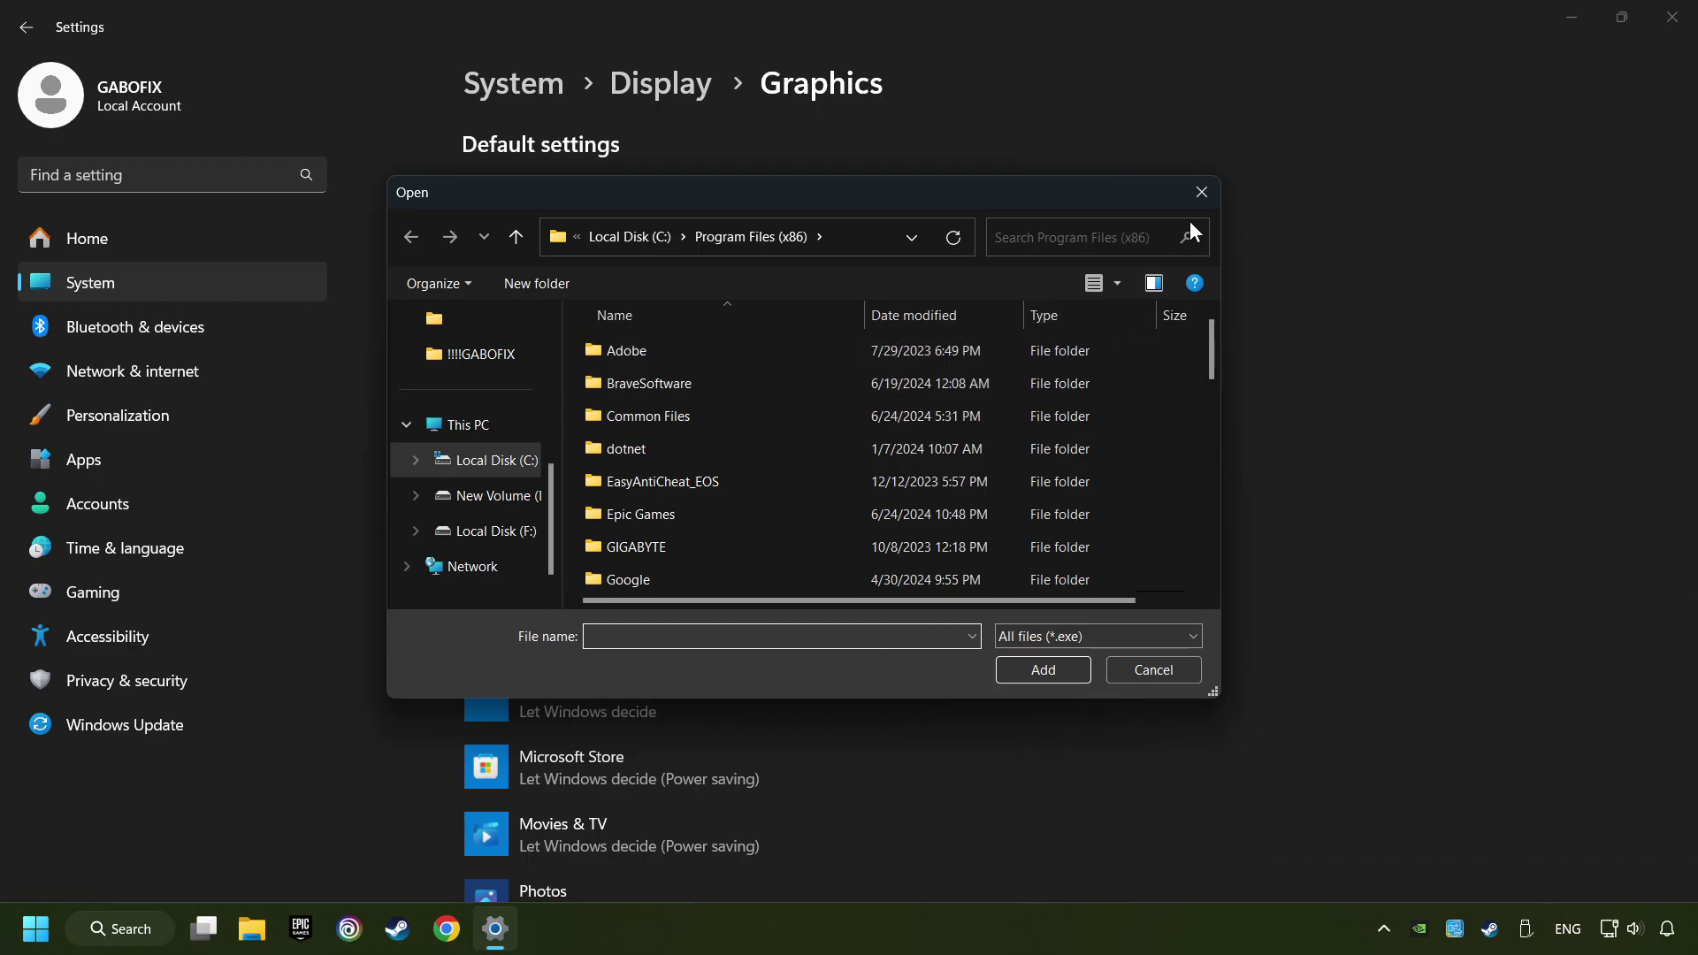
left_click(1203, 193)
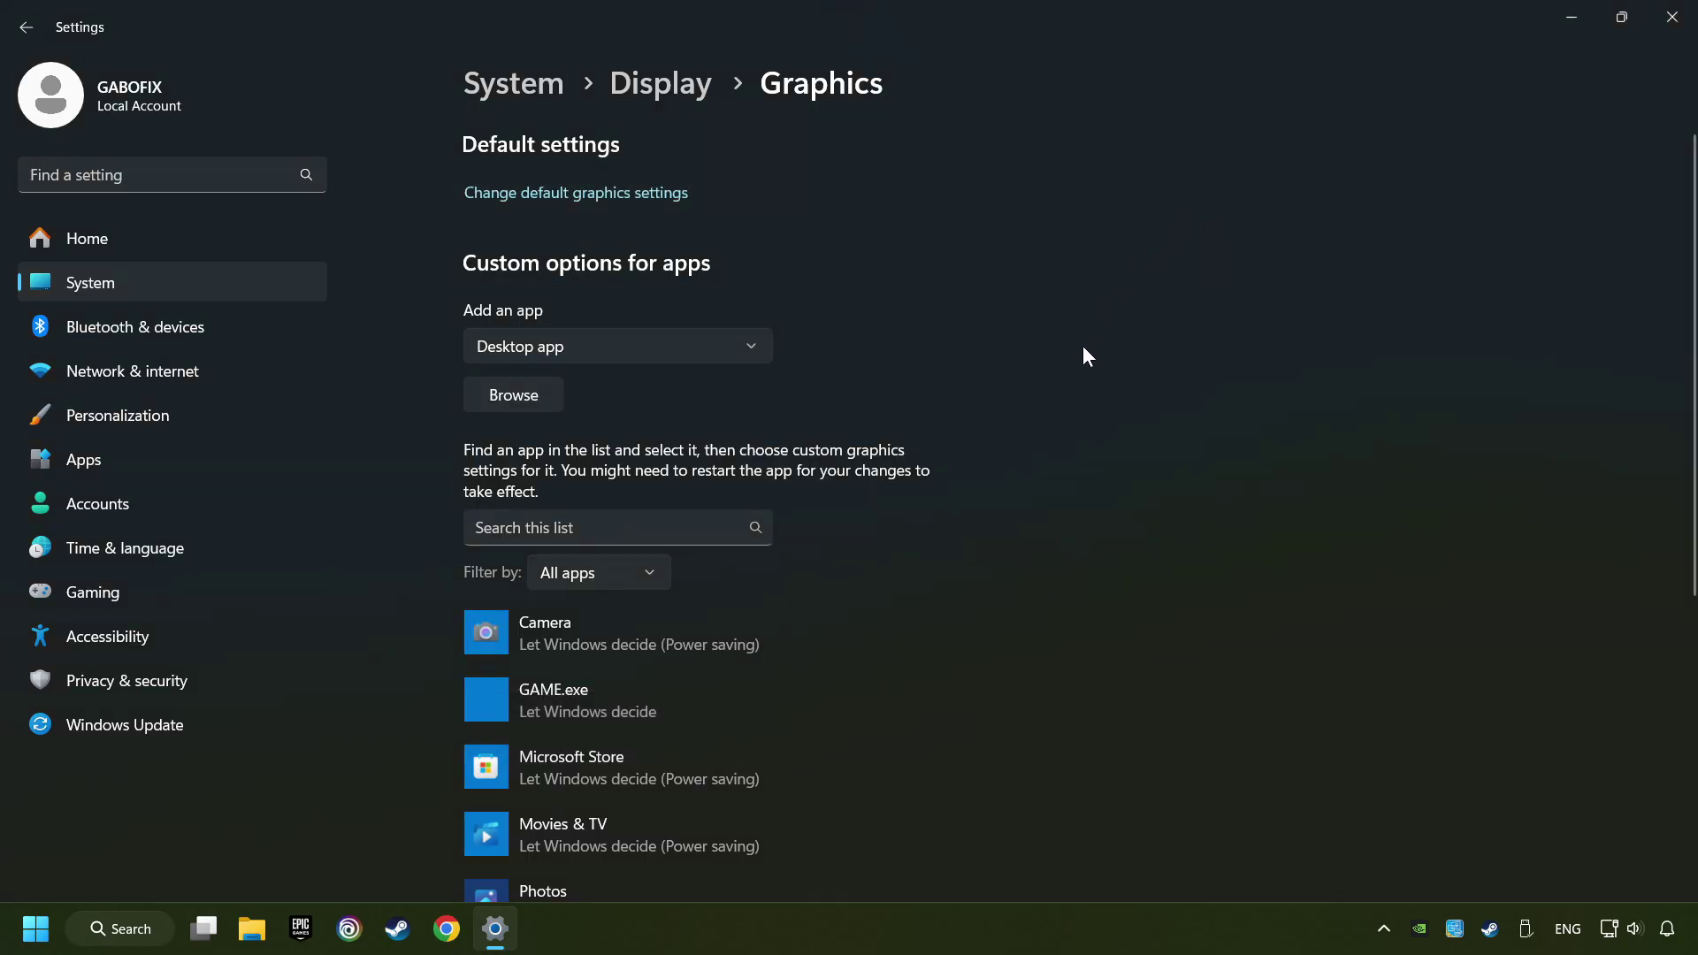
Step: Set the graphics preference of GAME.exe to High performance and save it
scroll(1082, 347, "down", 3)
left_click(627, 469)
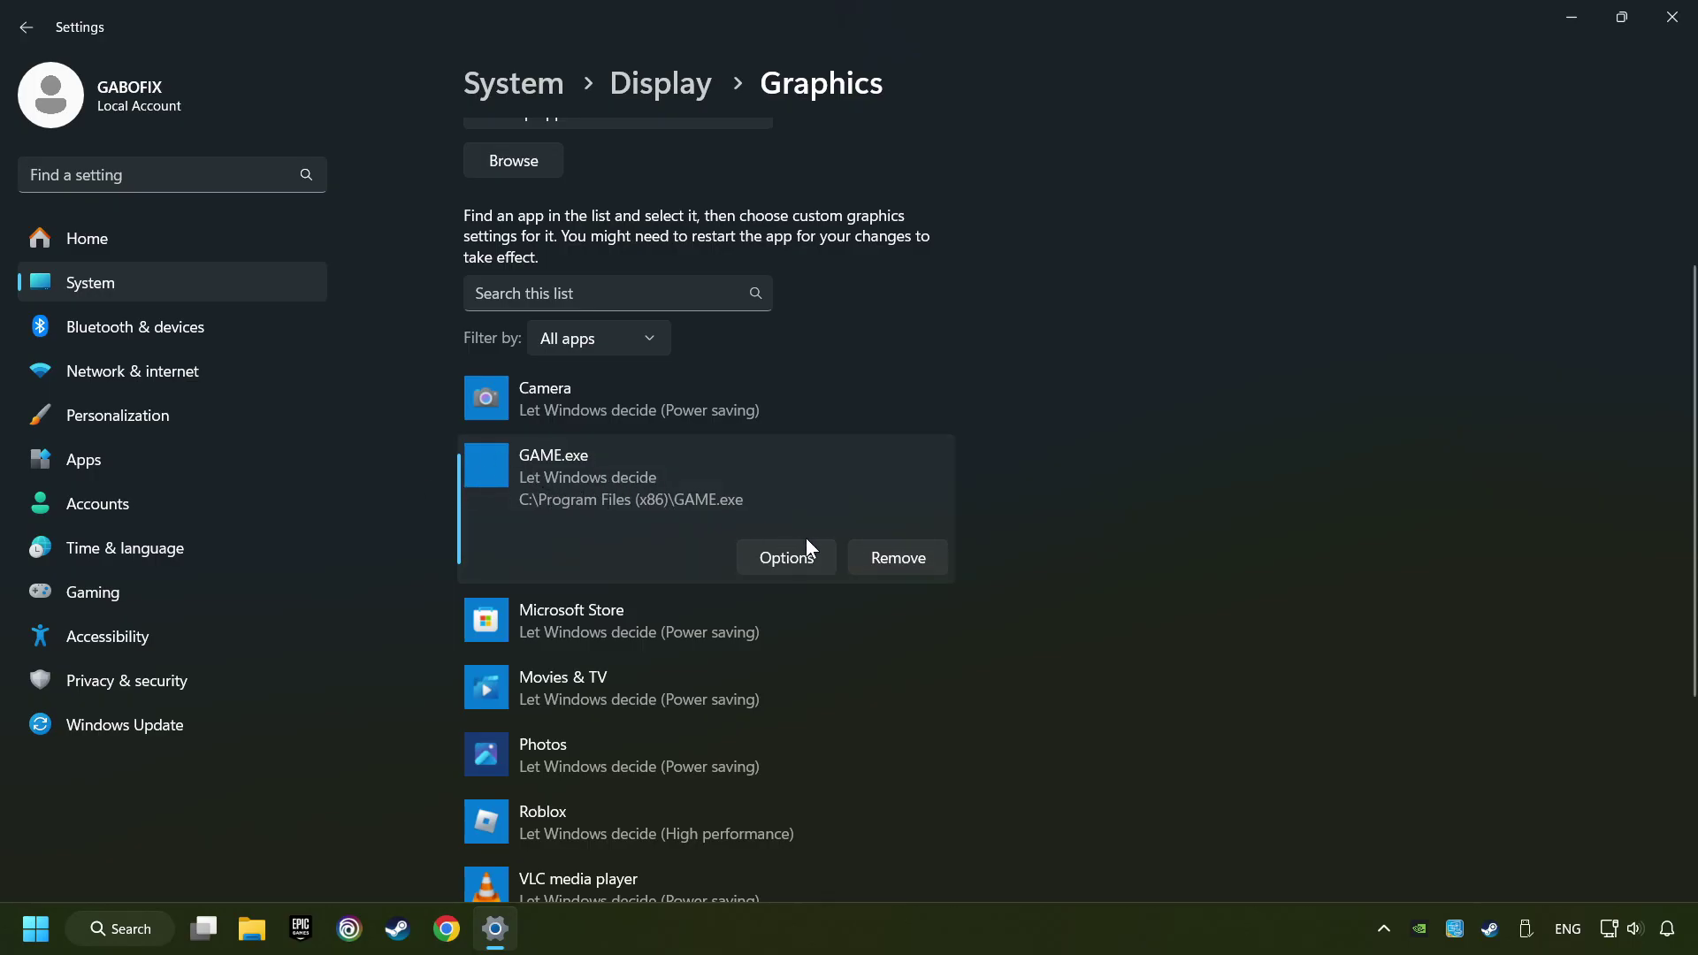
left_click(787, 557)
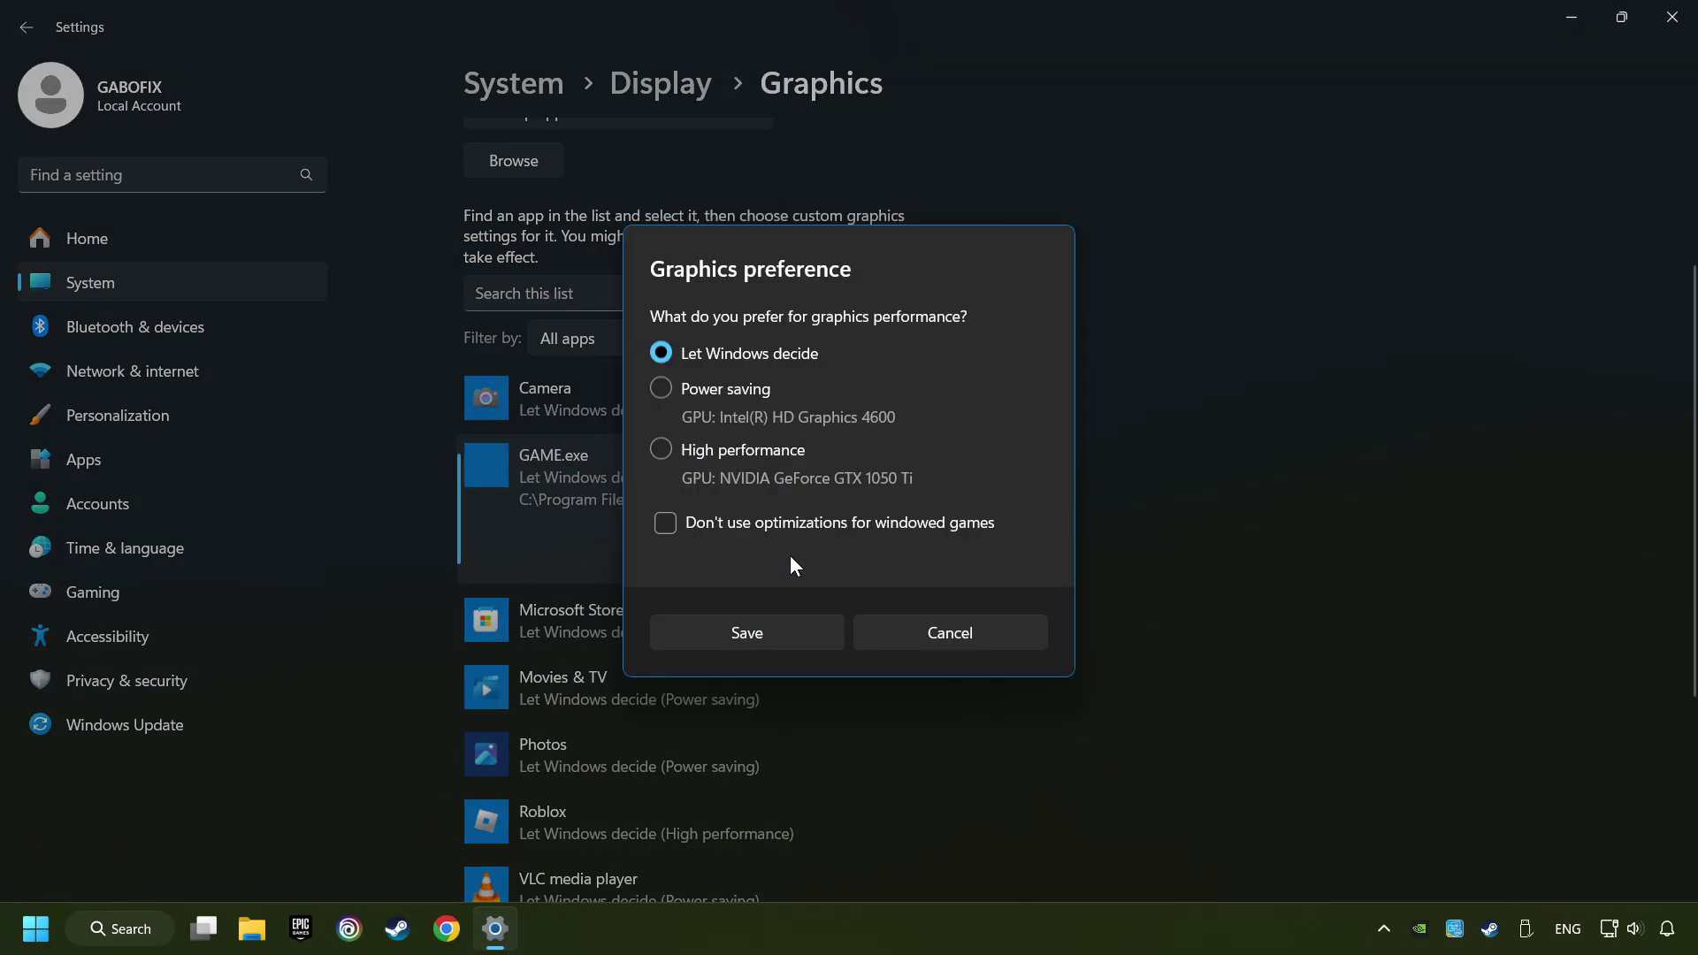
left_click(659, 450)
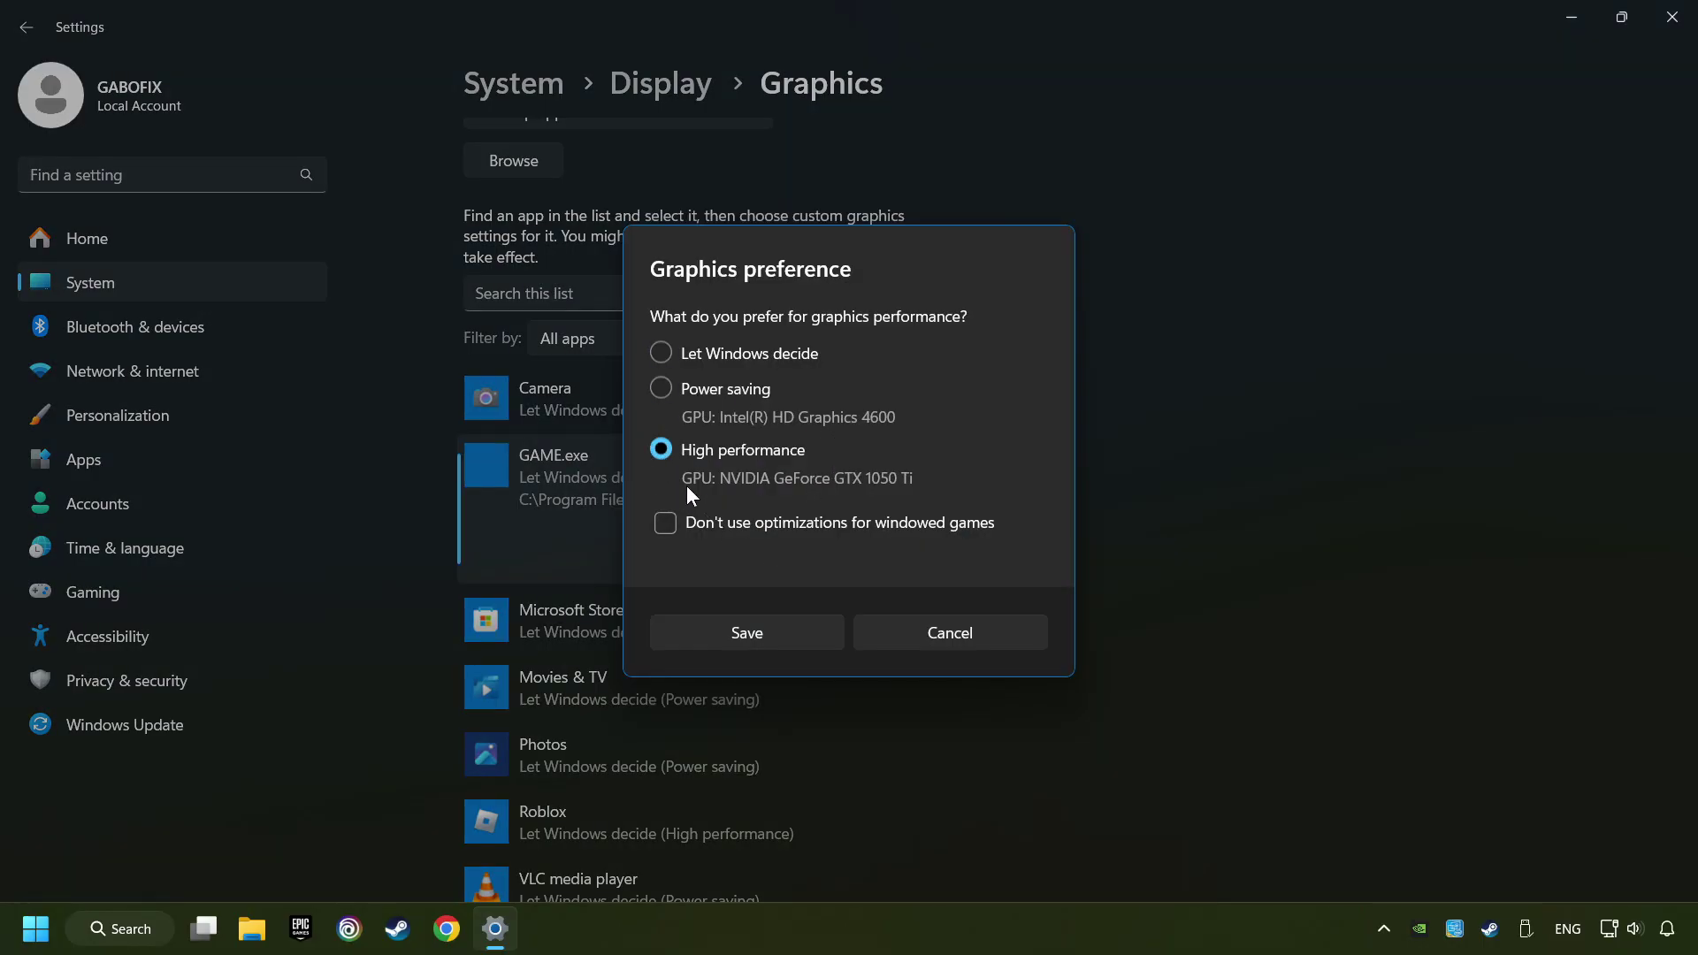
left_click(778, 632)
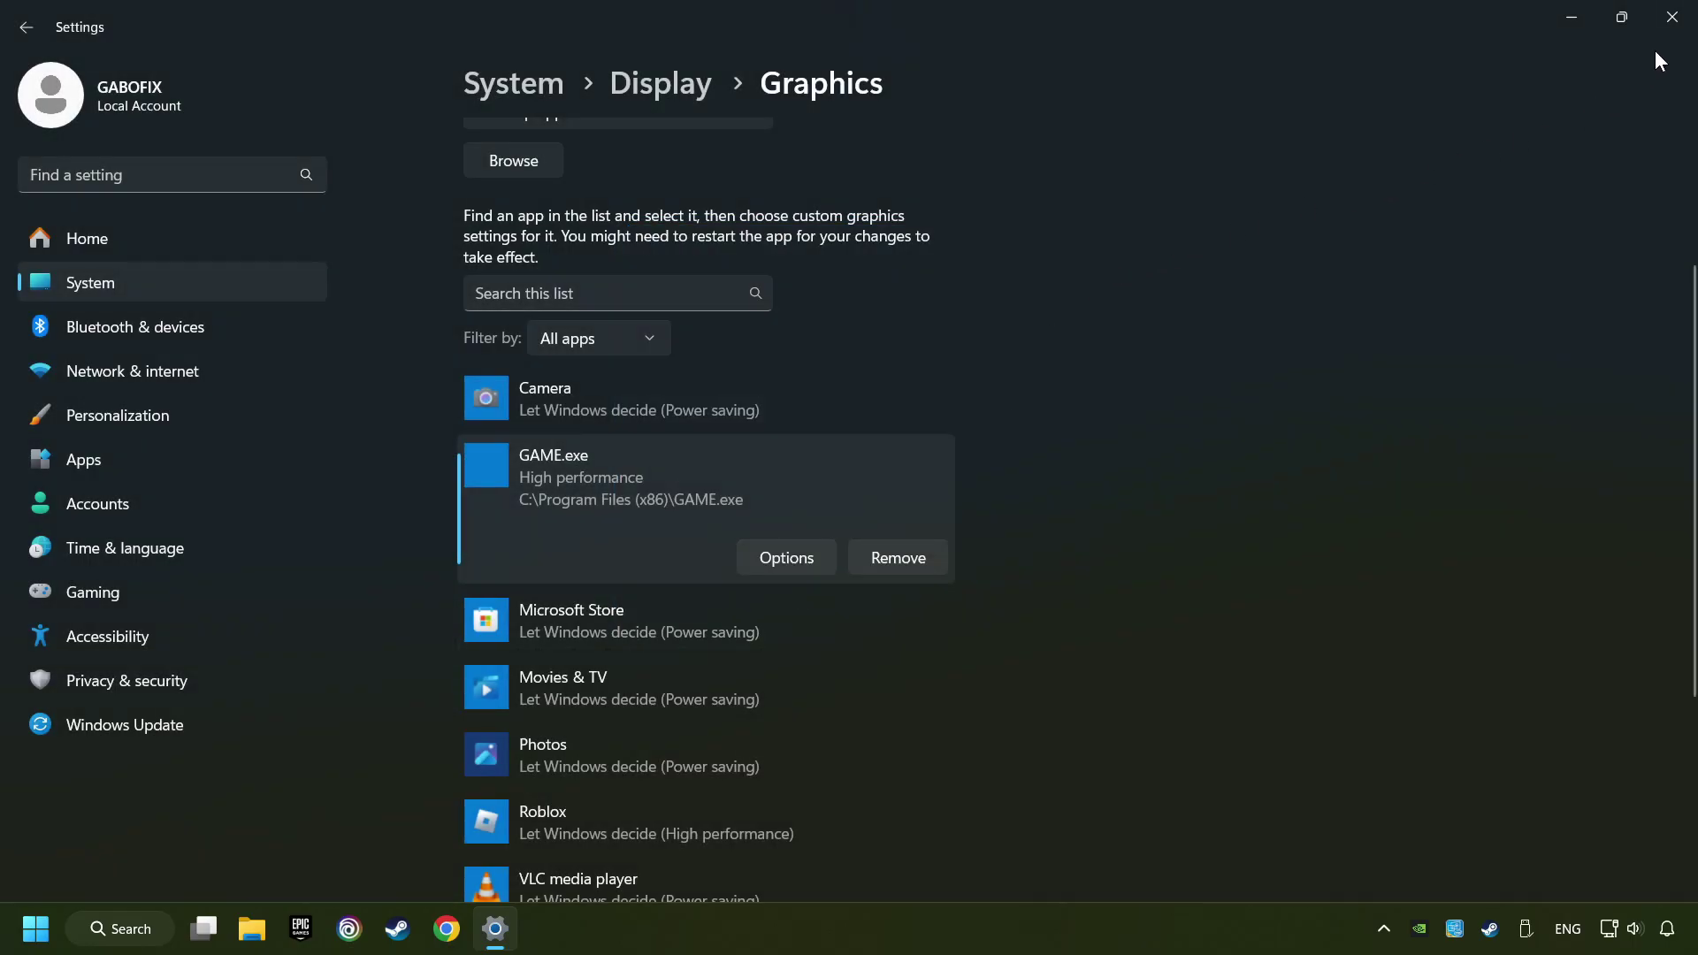
Step: Close Settings, switch to Steam, and verify the integrity of GAME's installed files
left_click(1673, 20)
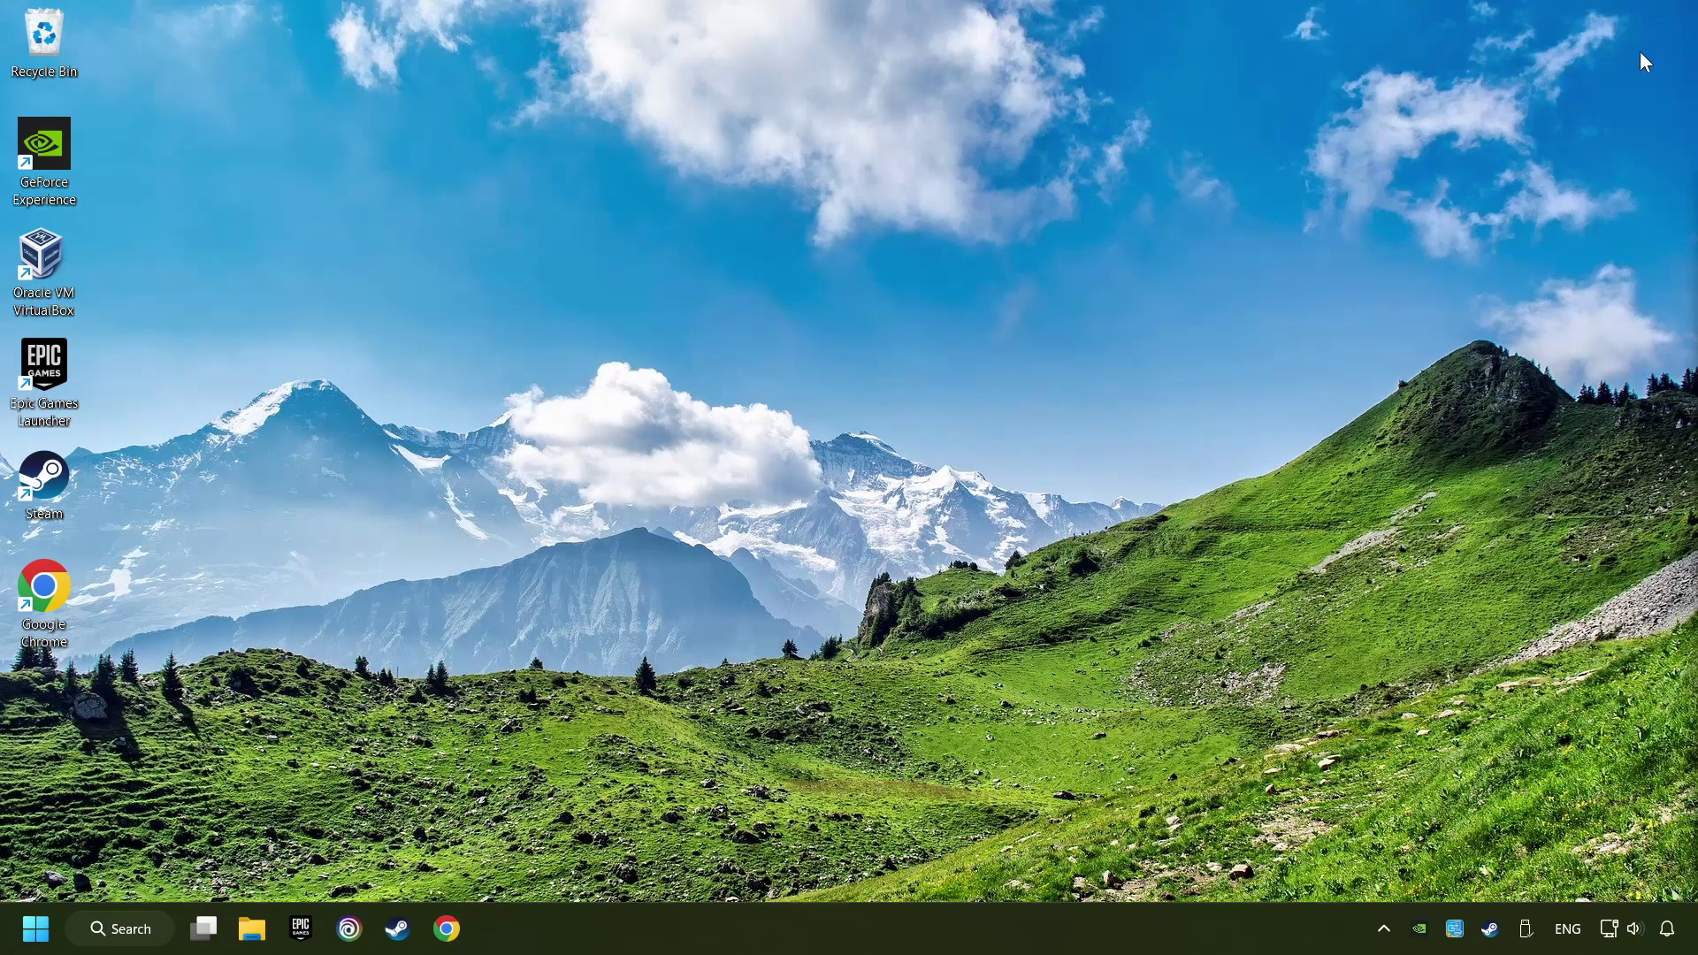
left_click(398, 933)
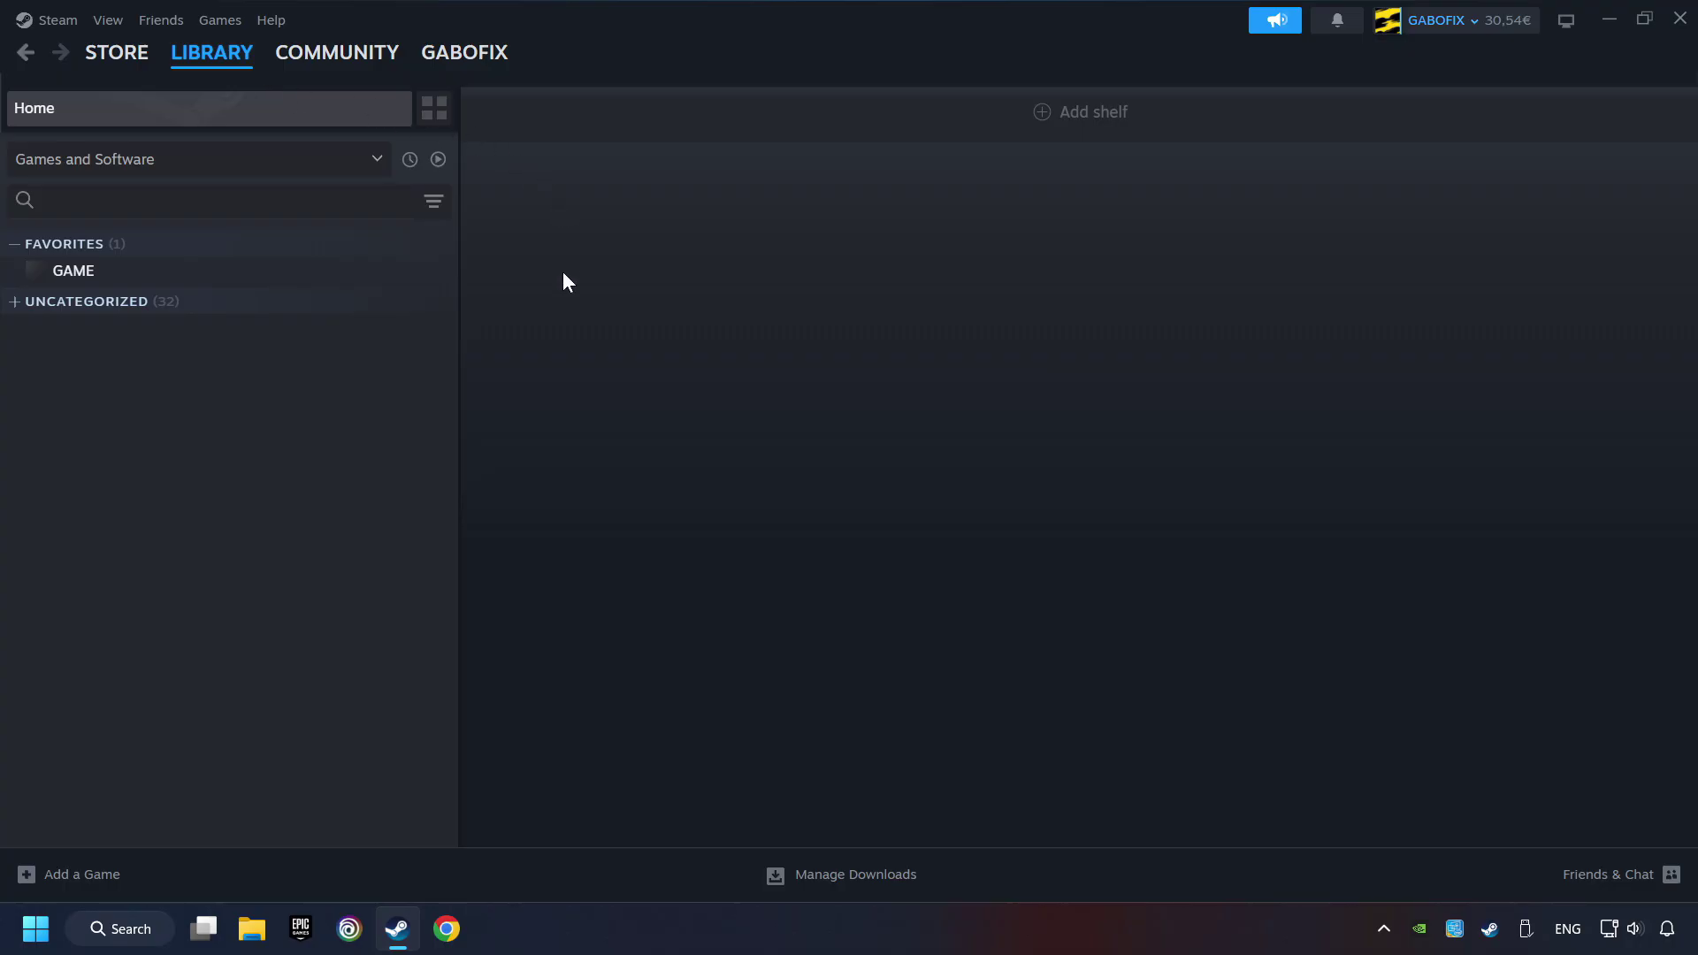
right_click(374, 281)
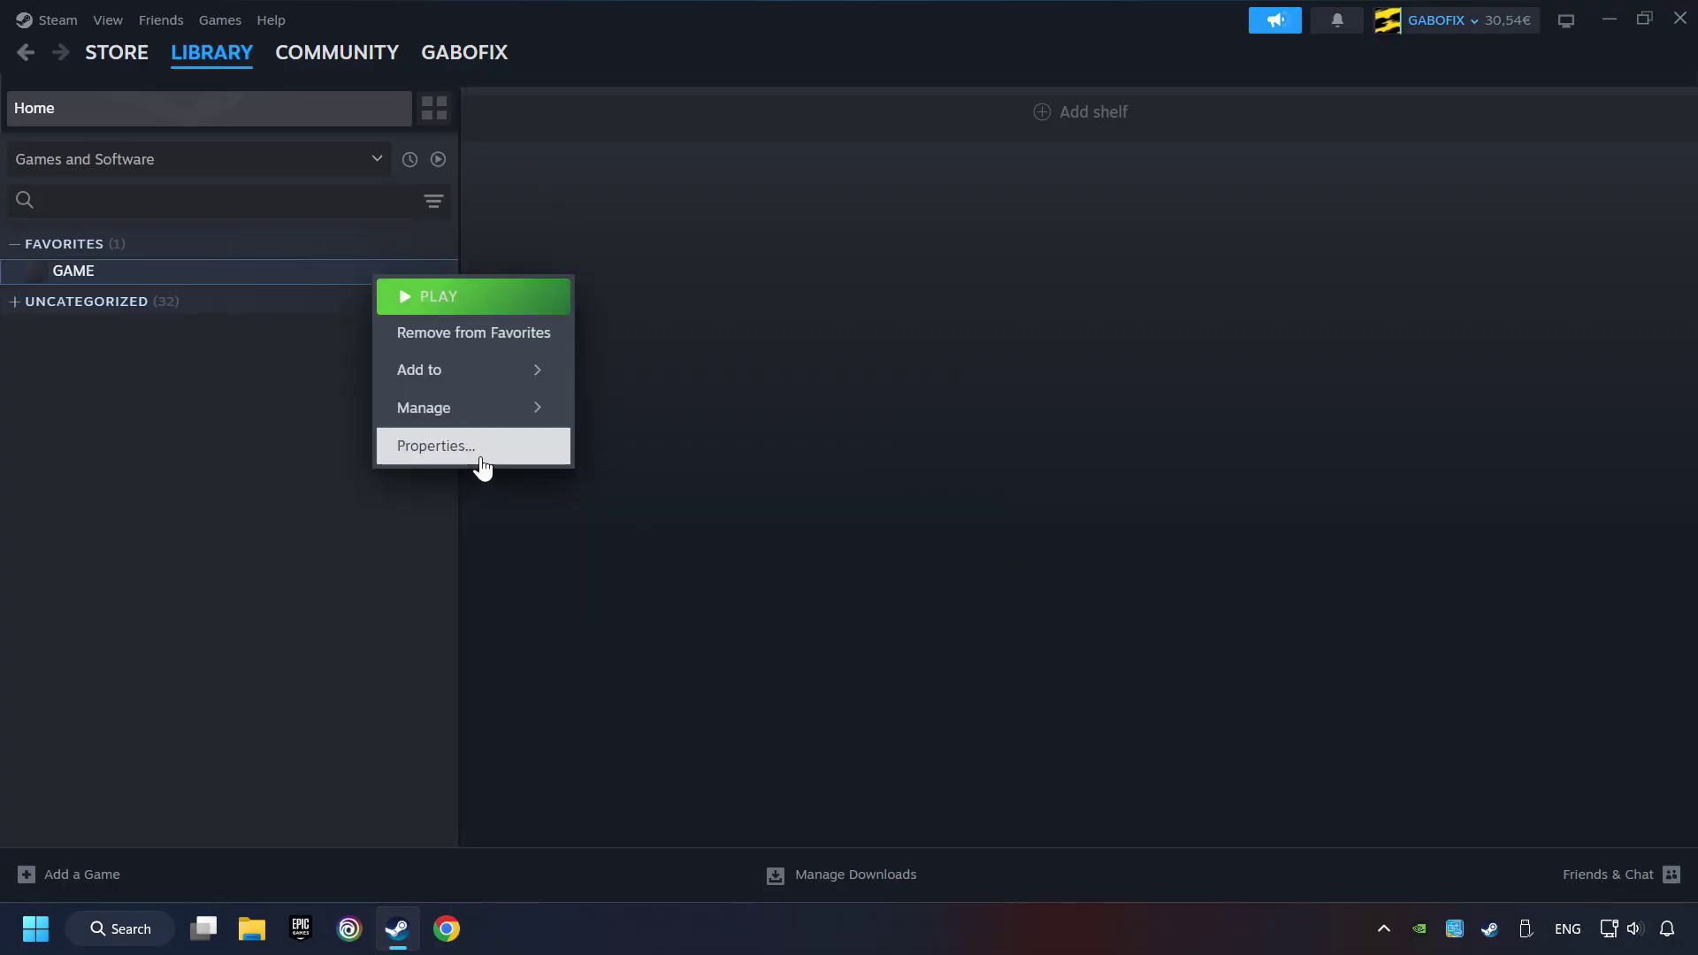
left_click(520, 459)
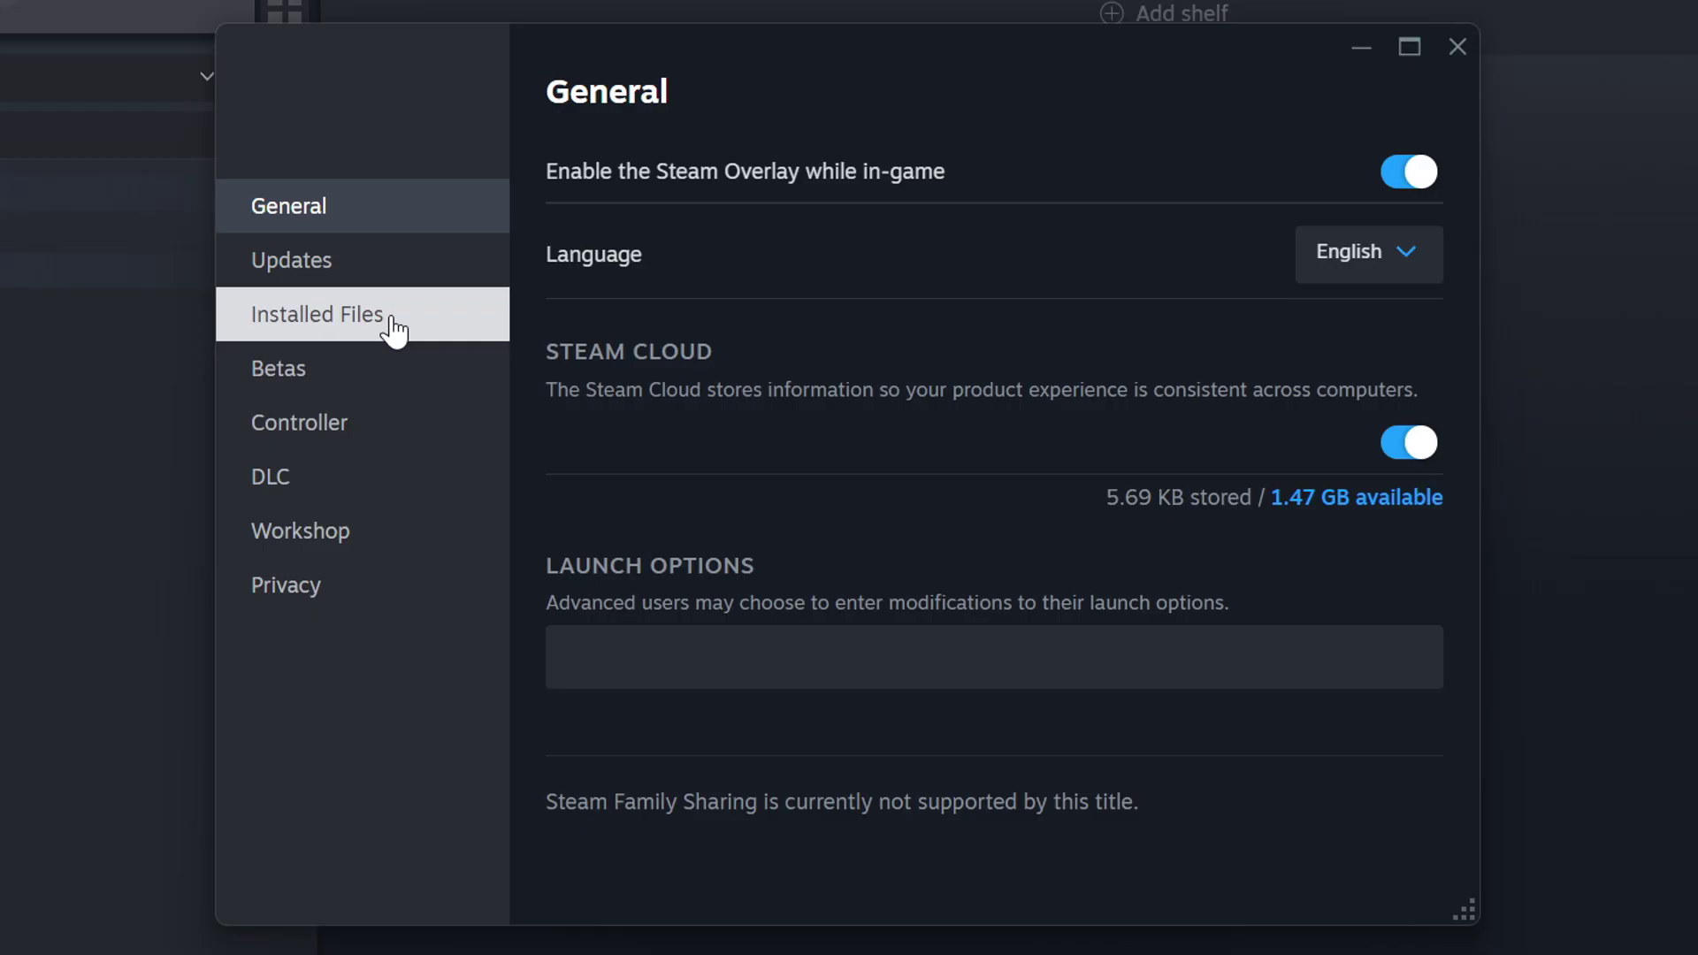
left_click(394, 331)
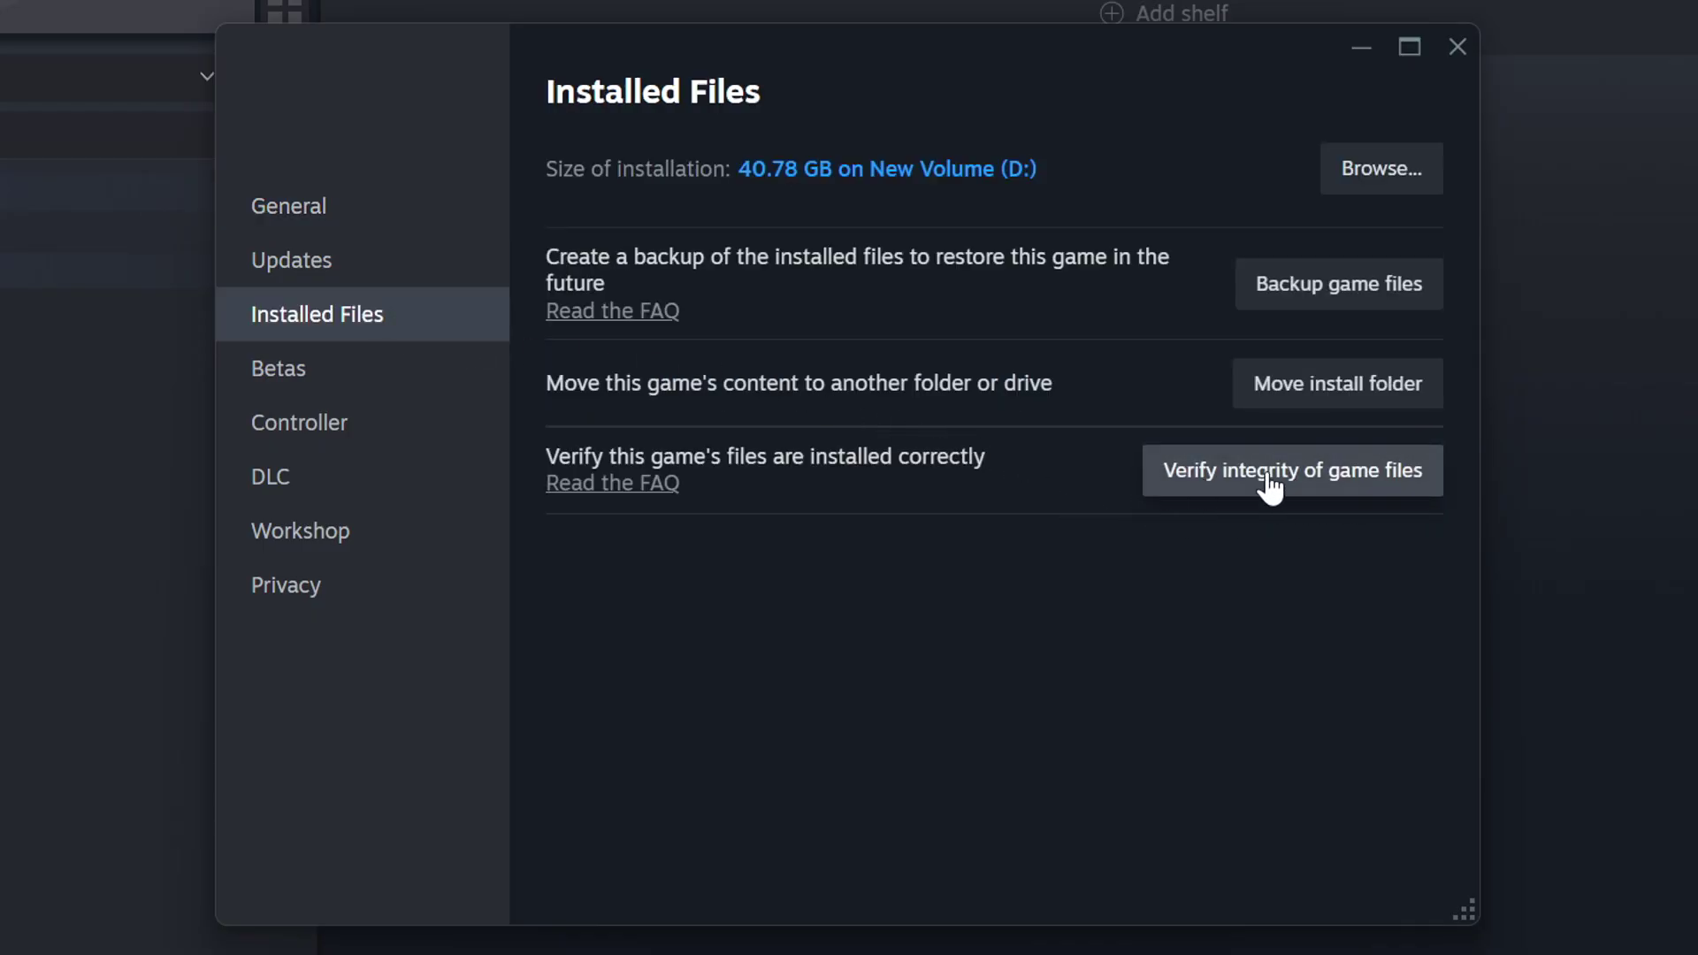
left_click(1325, 484)
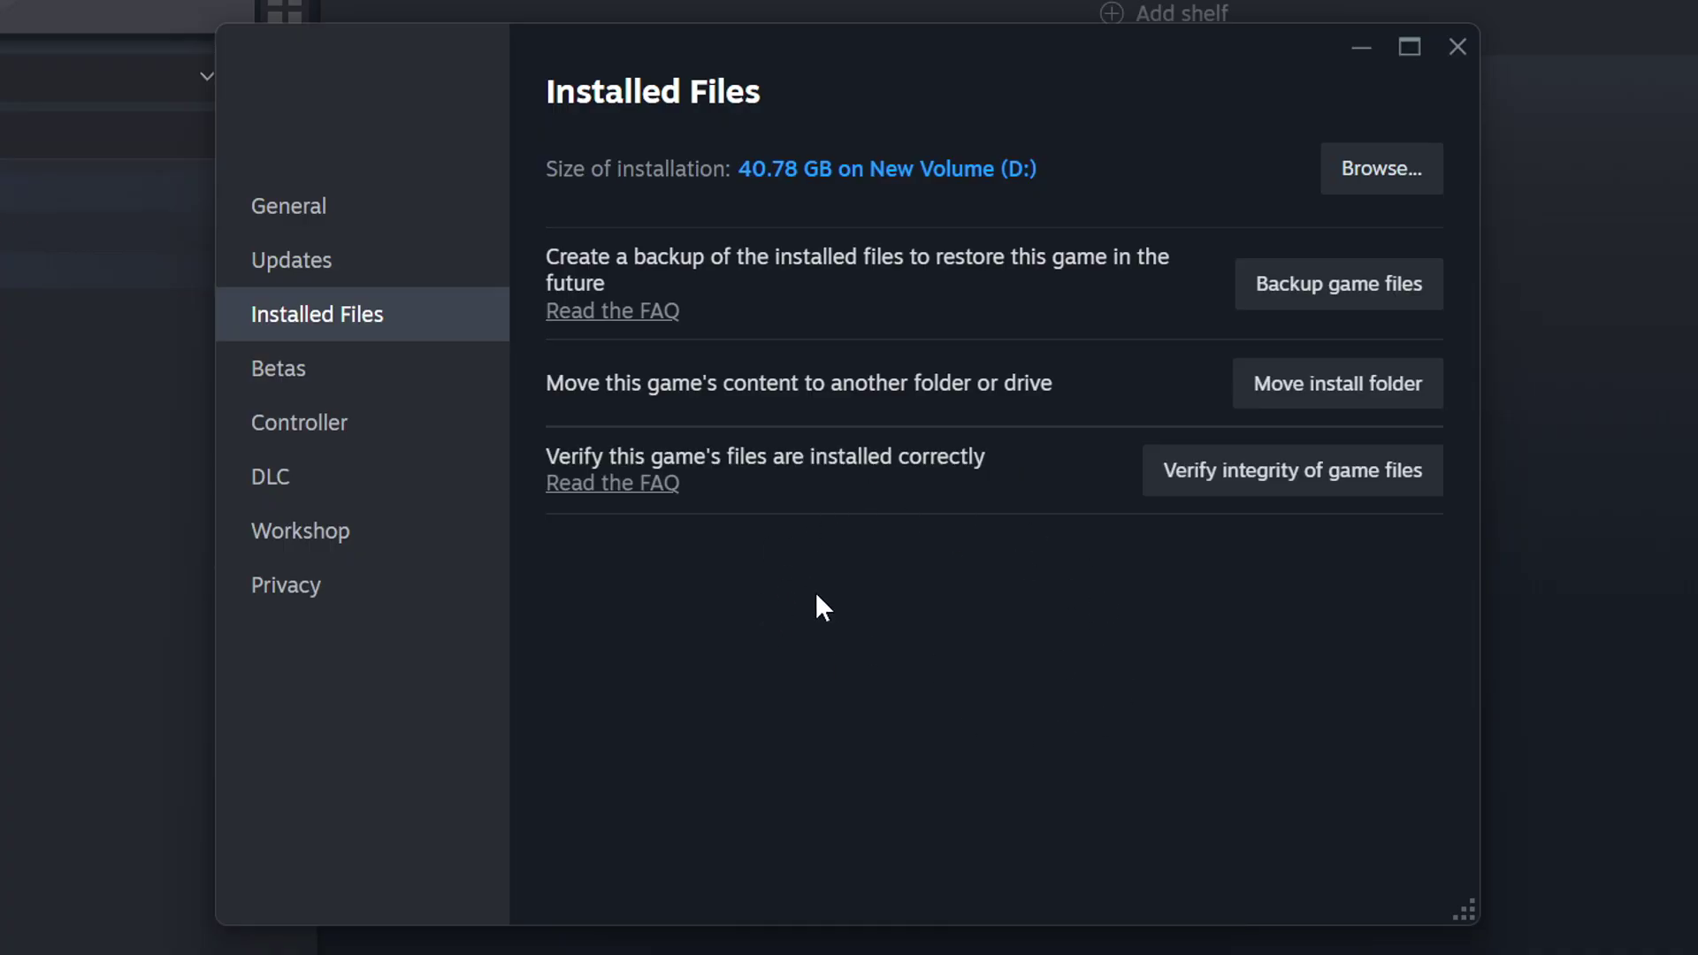
Step: Browse to GAME's installation folder and open the properties of the GAME shortcut
left_click(1397, 180)
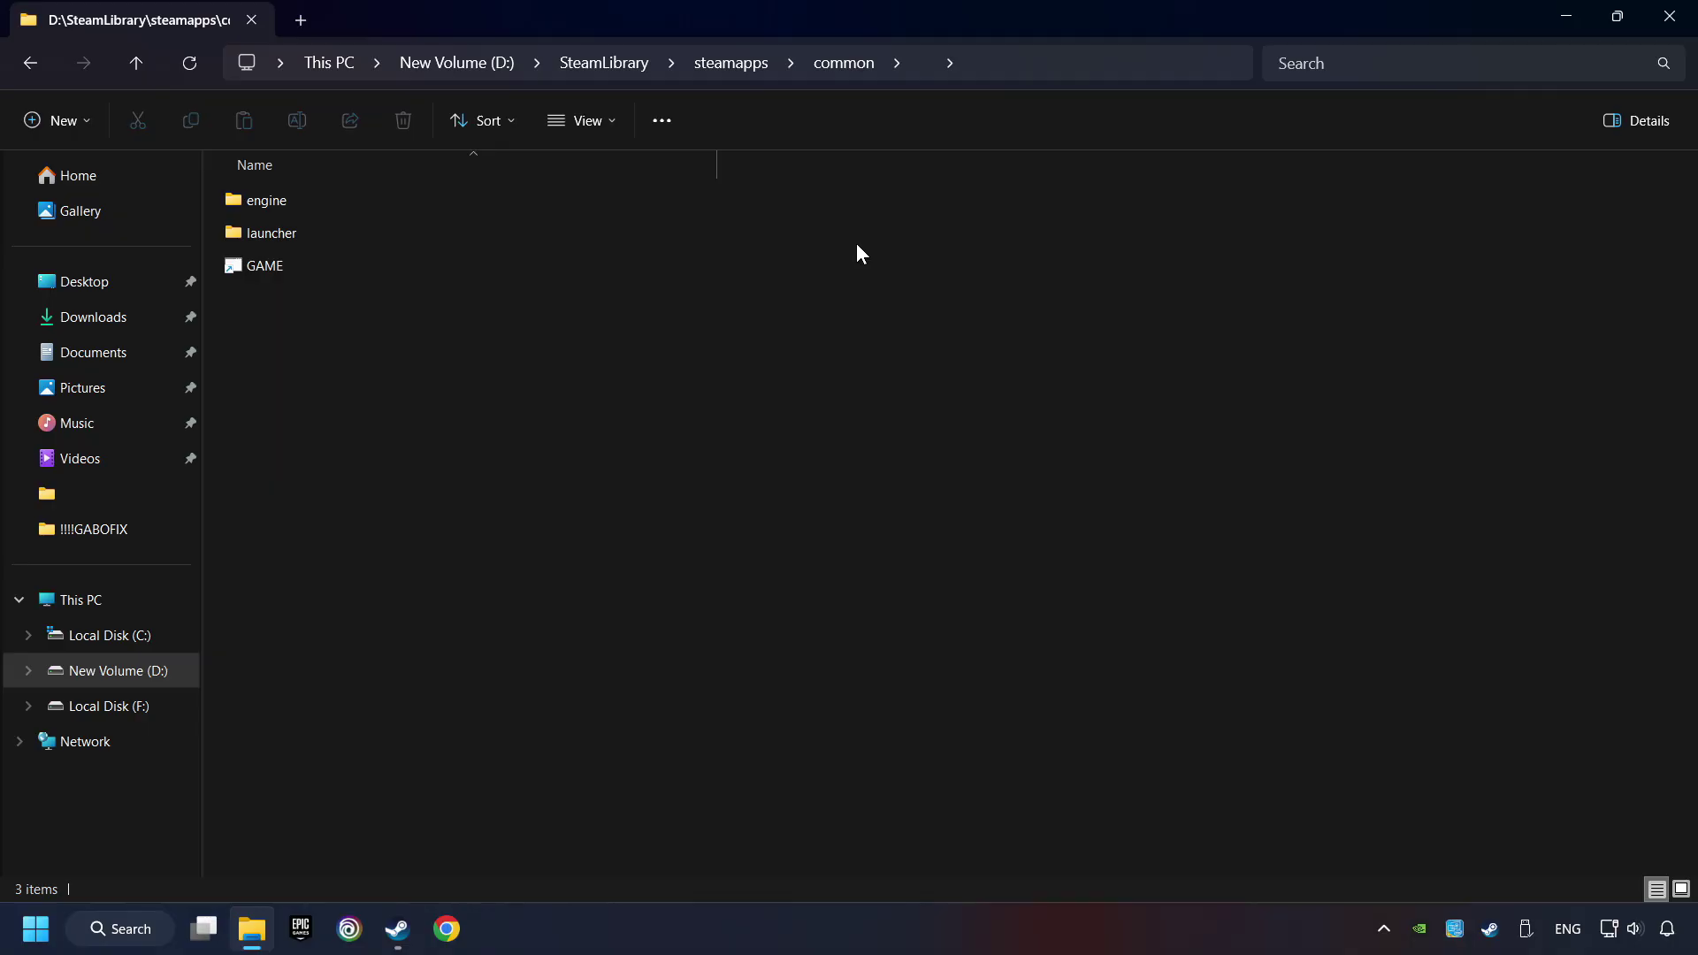
right_click(539, 261)
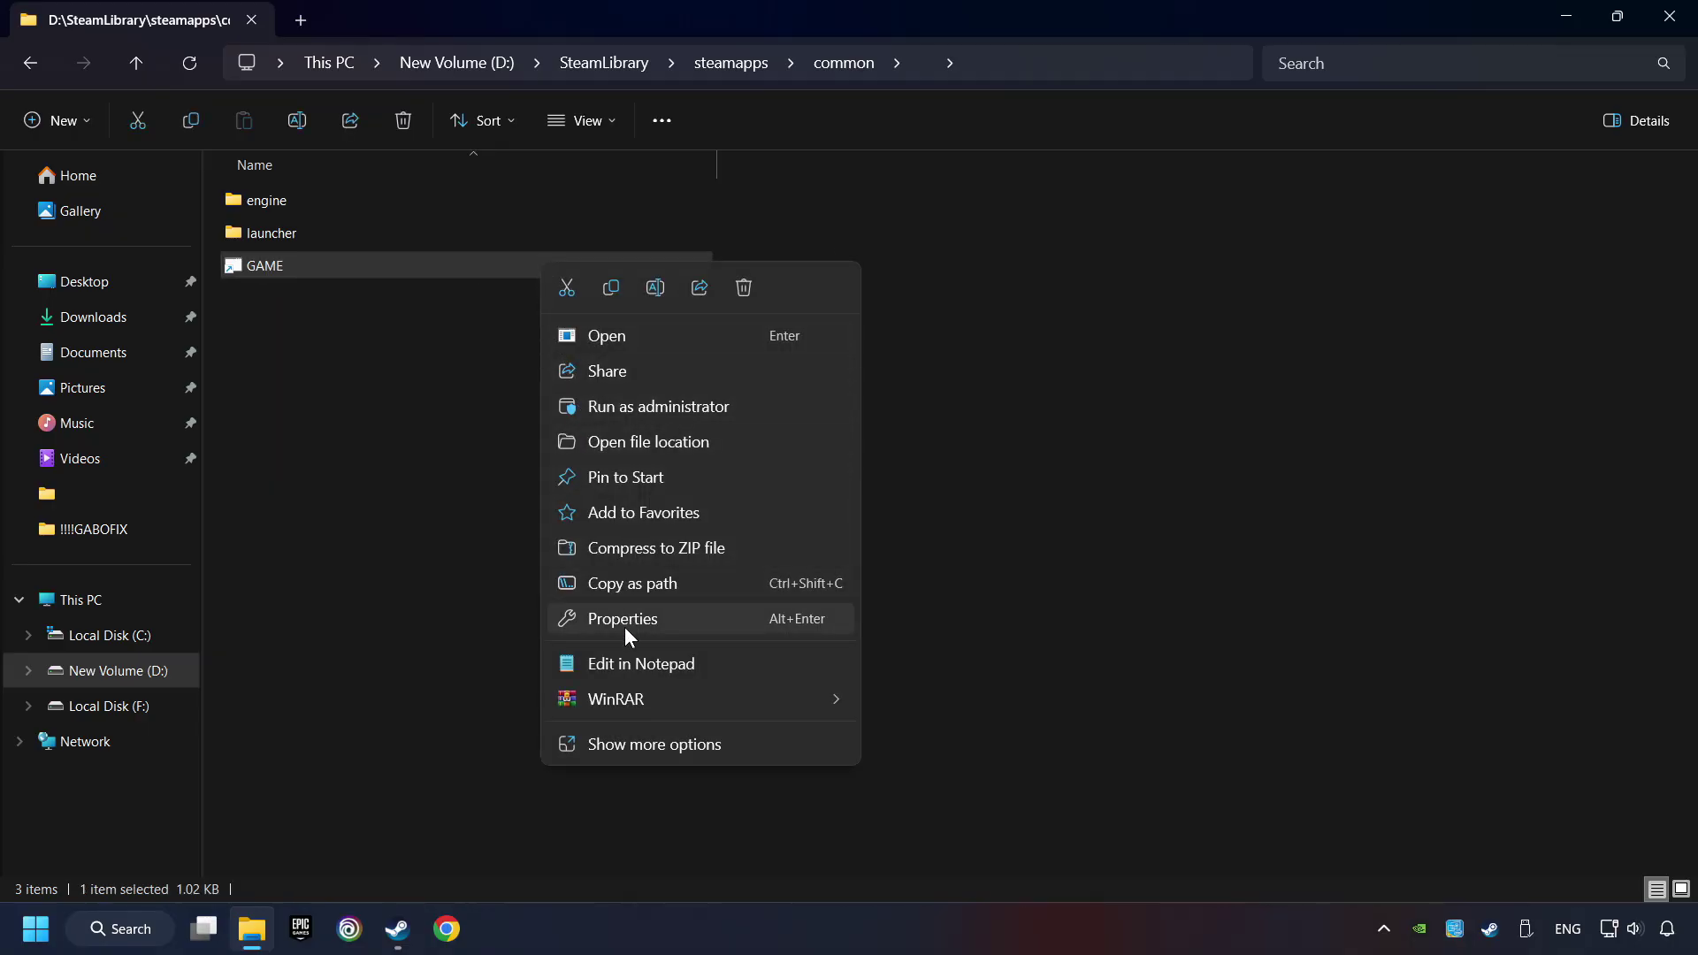
left_click(571, 619)
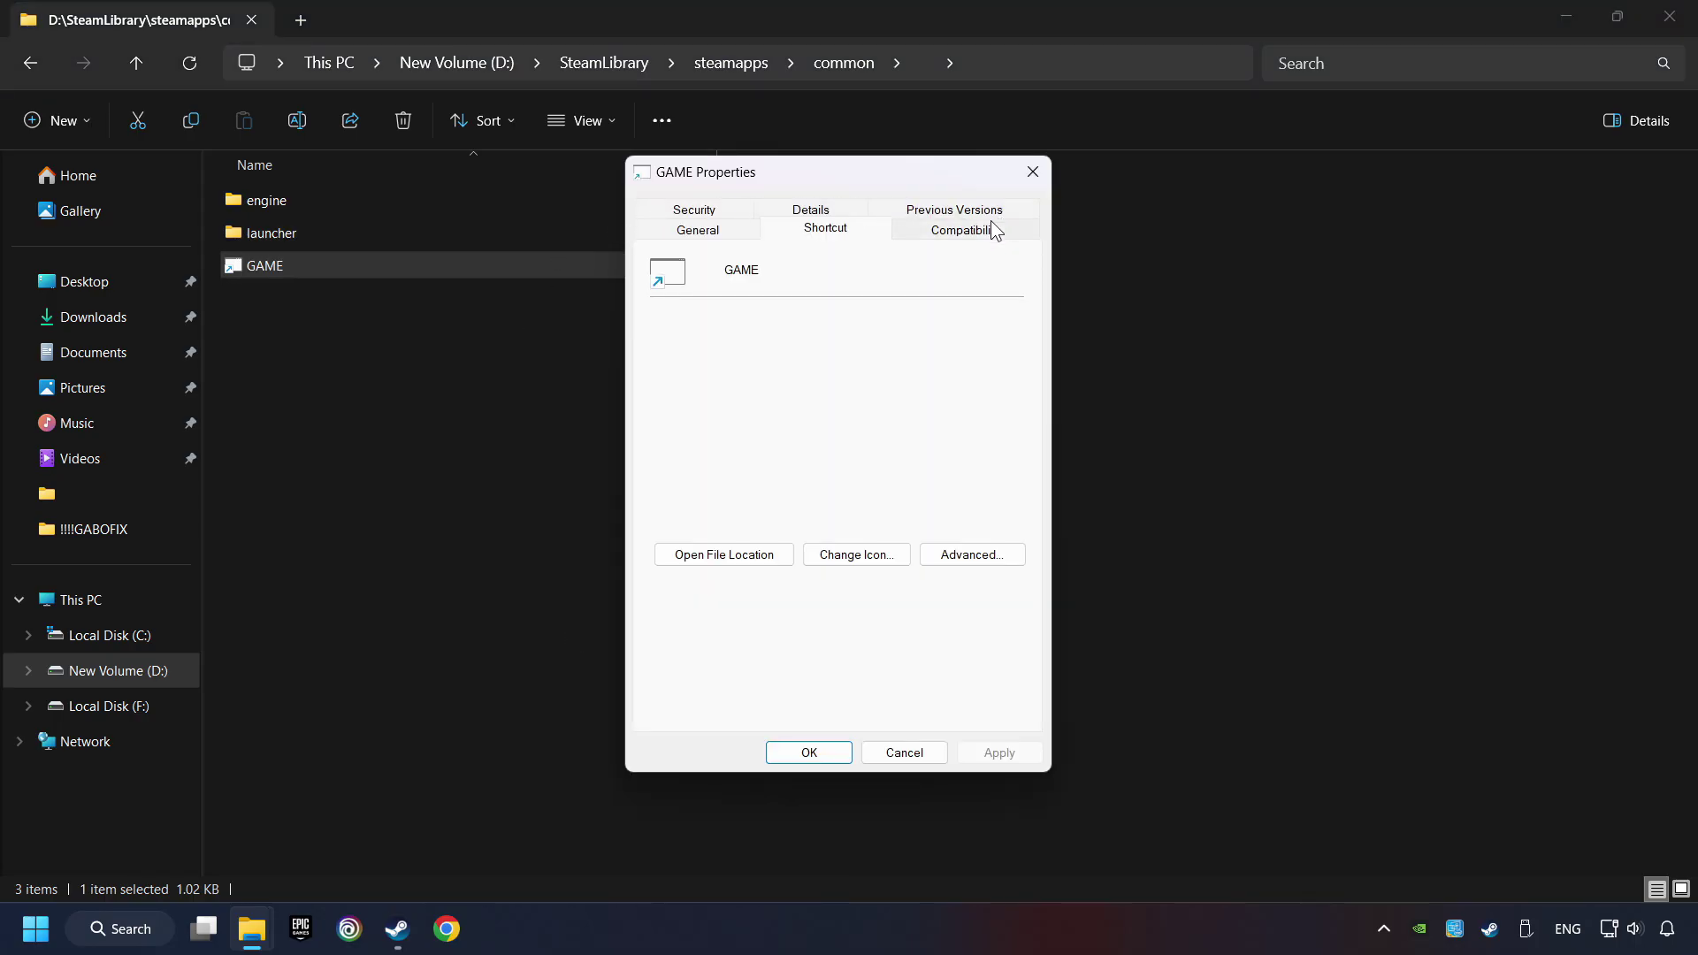
Step: Set GAME to run in Windows 8 compatibility mode and as administrator with fullscreen optimizations disabled, and apply the settings
left_click(1003, 231)
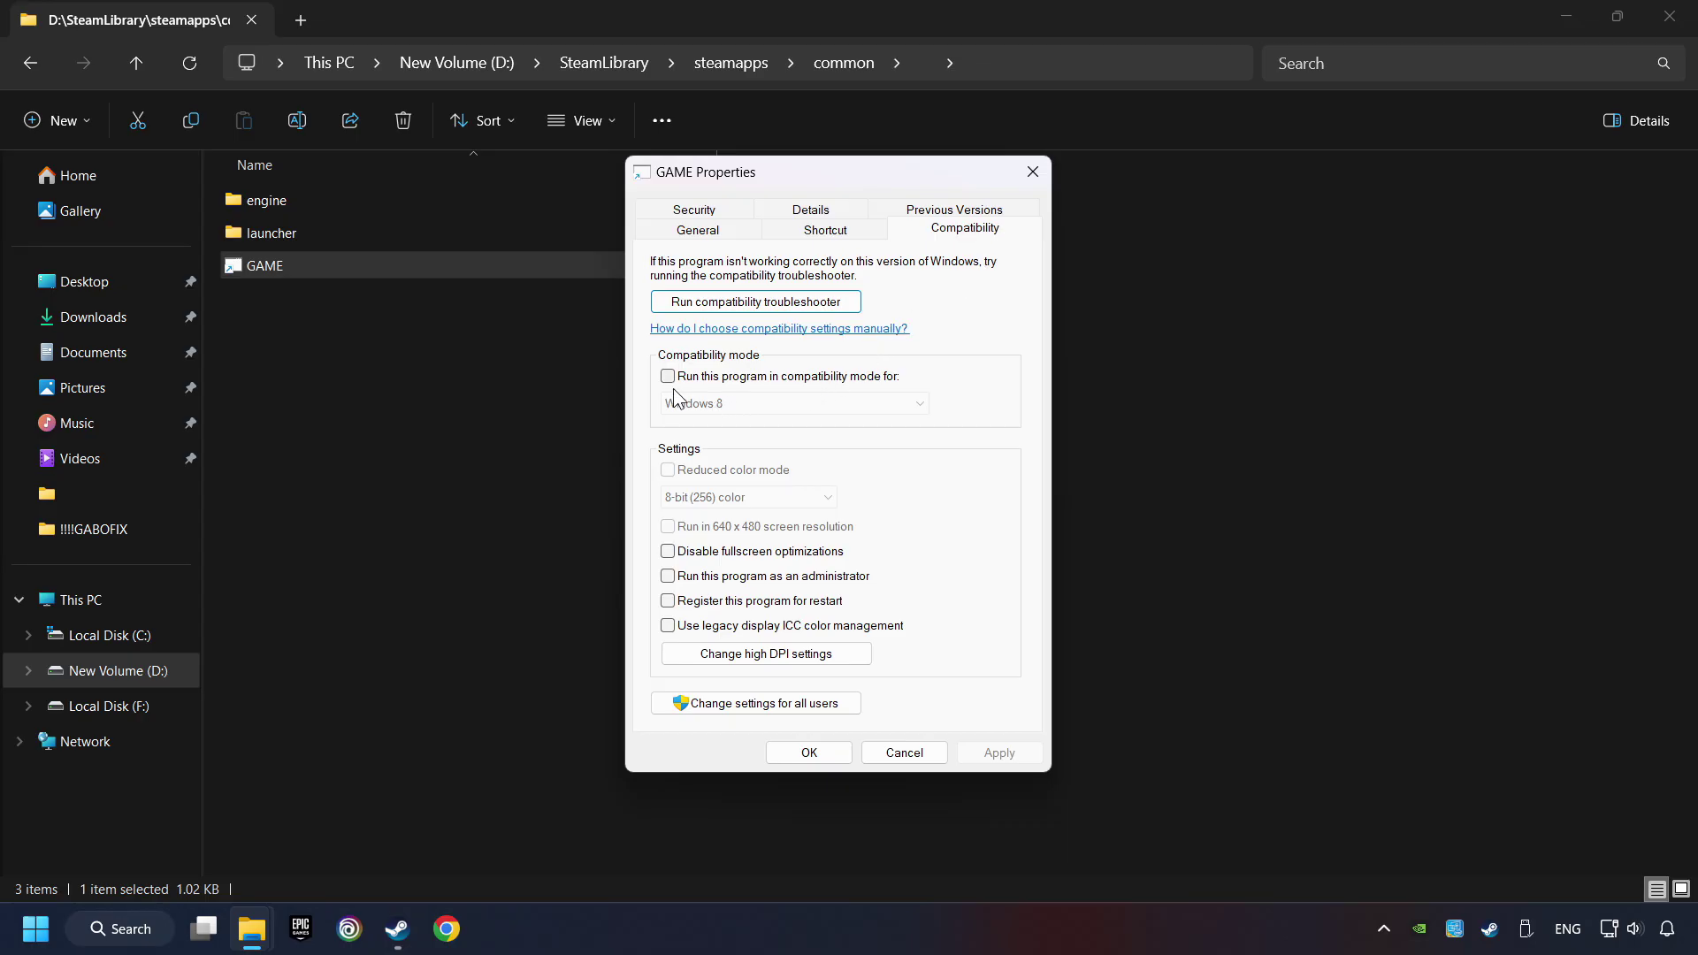
left_click(807, 381)
left_click(803, 403)
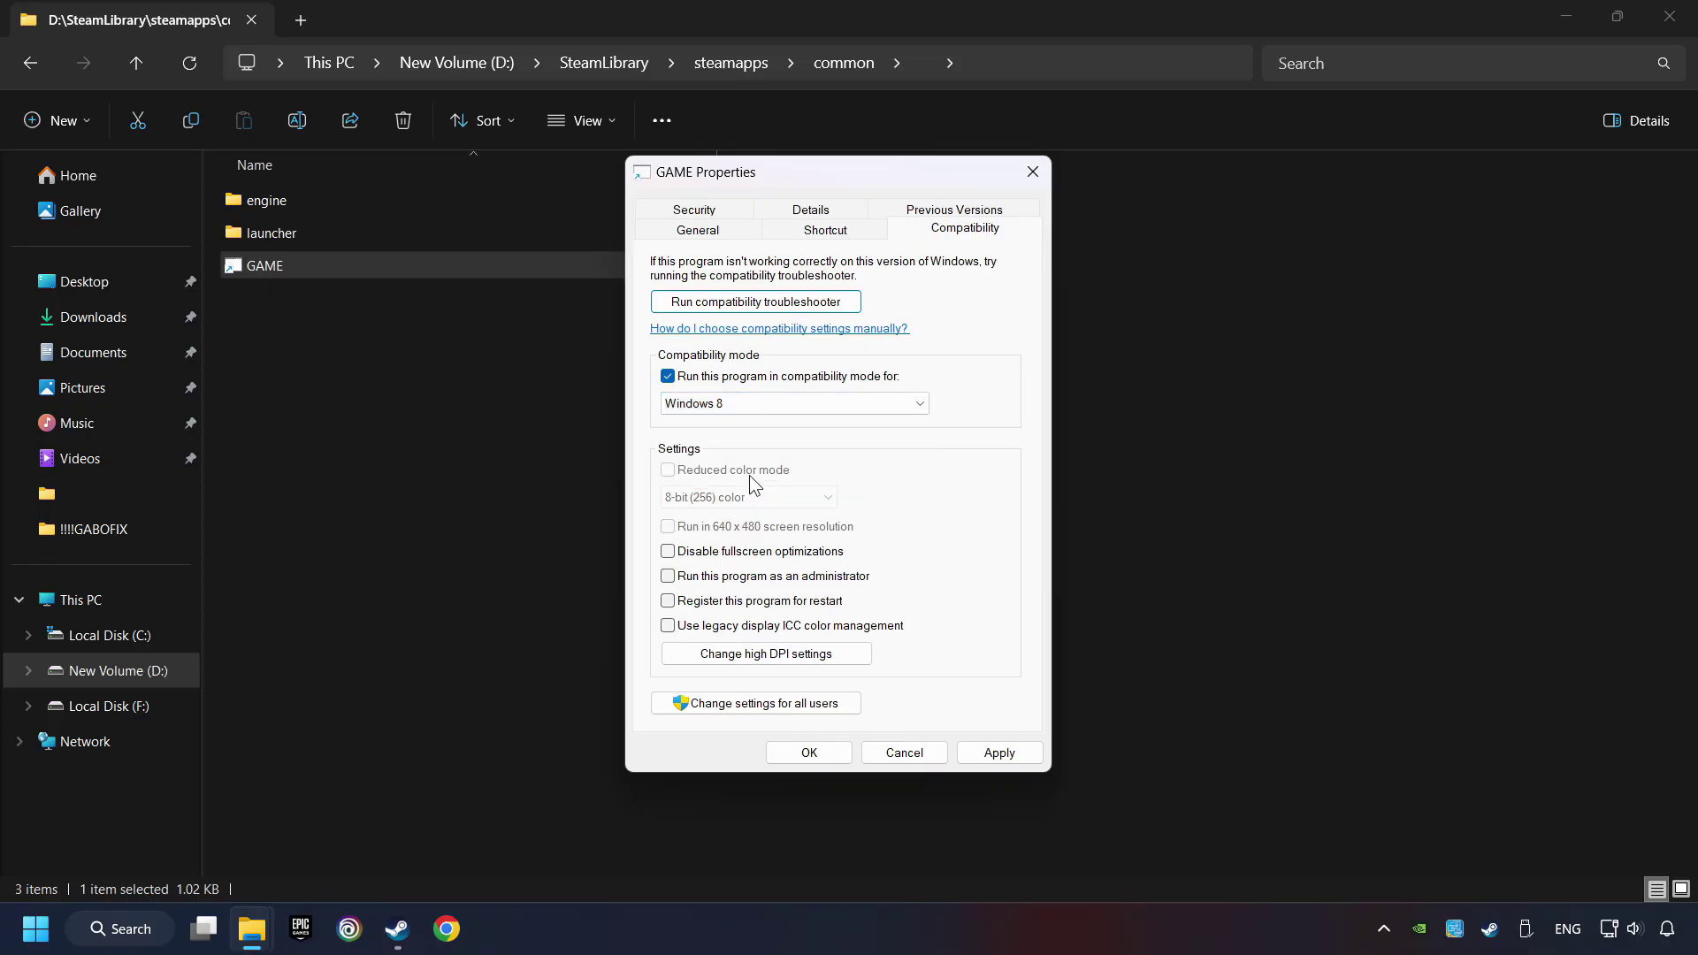
left_click(668, 551)
left_click(669, 576)
left_click(1011, 759)
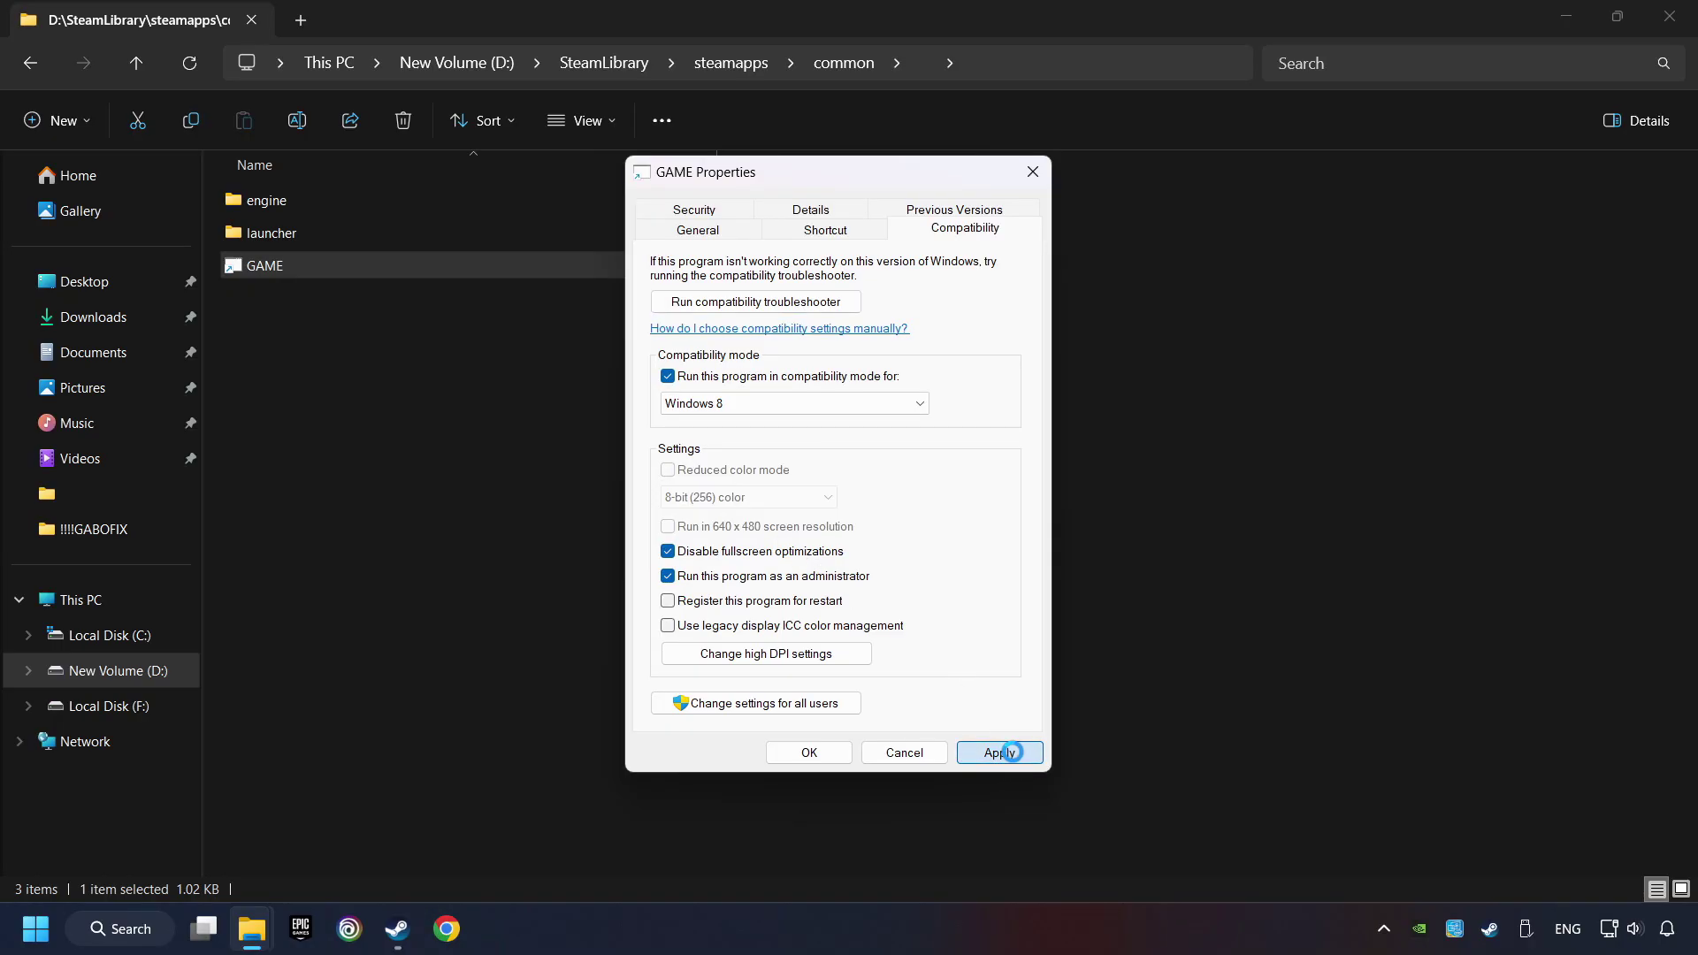
left_click(822, 761)
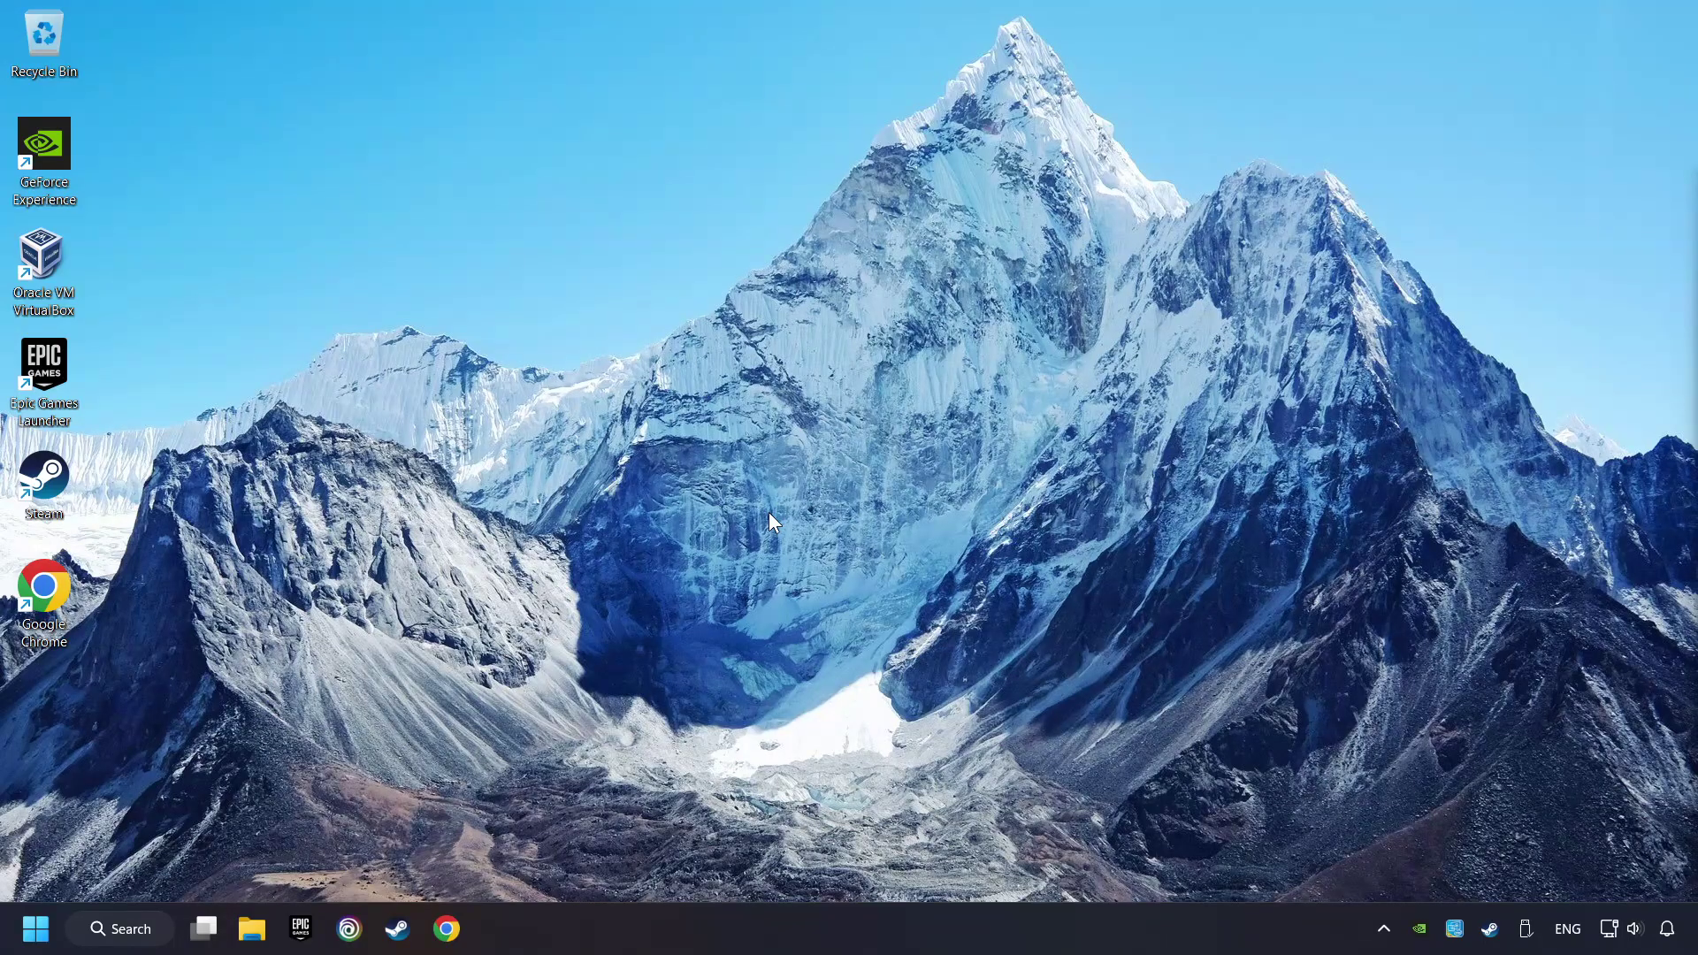
left_click(449, 928)
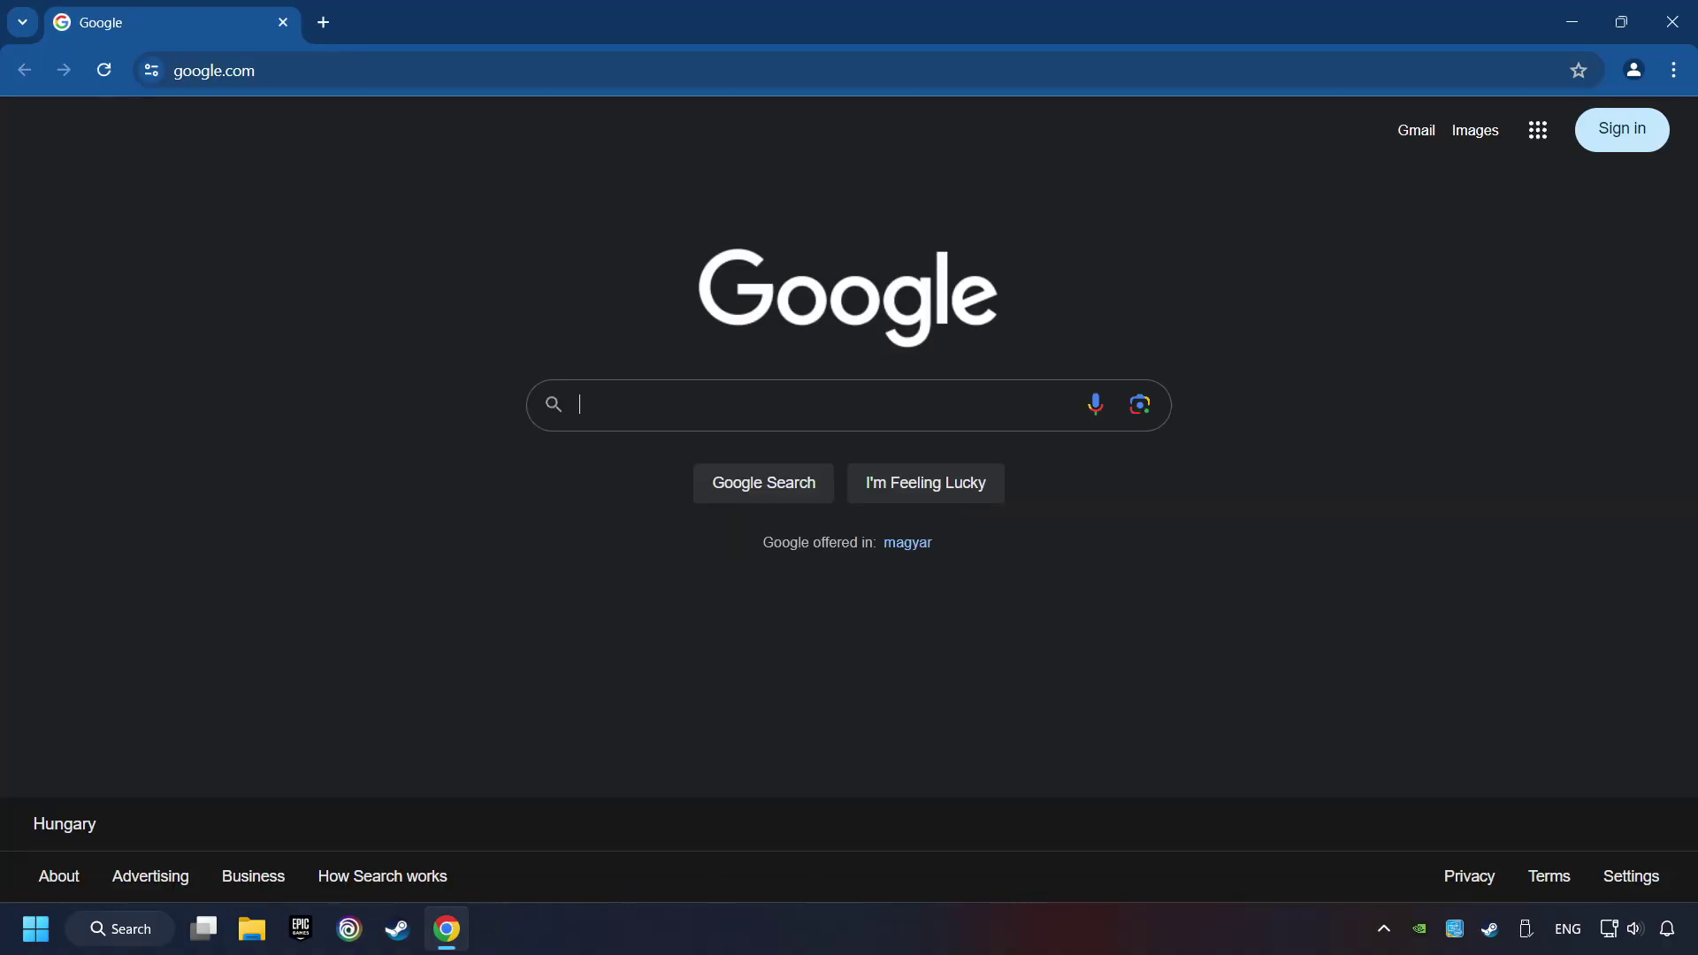
left_click(326, 65)
type("https://www.microsoft.com/en-US/download/details.aspx?id=35")
key("Return")
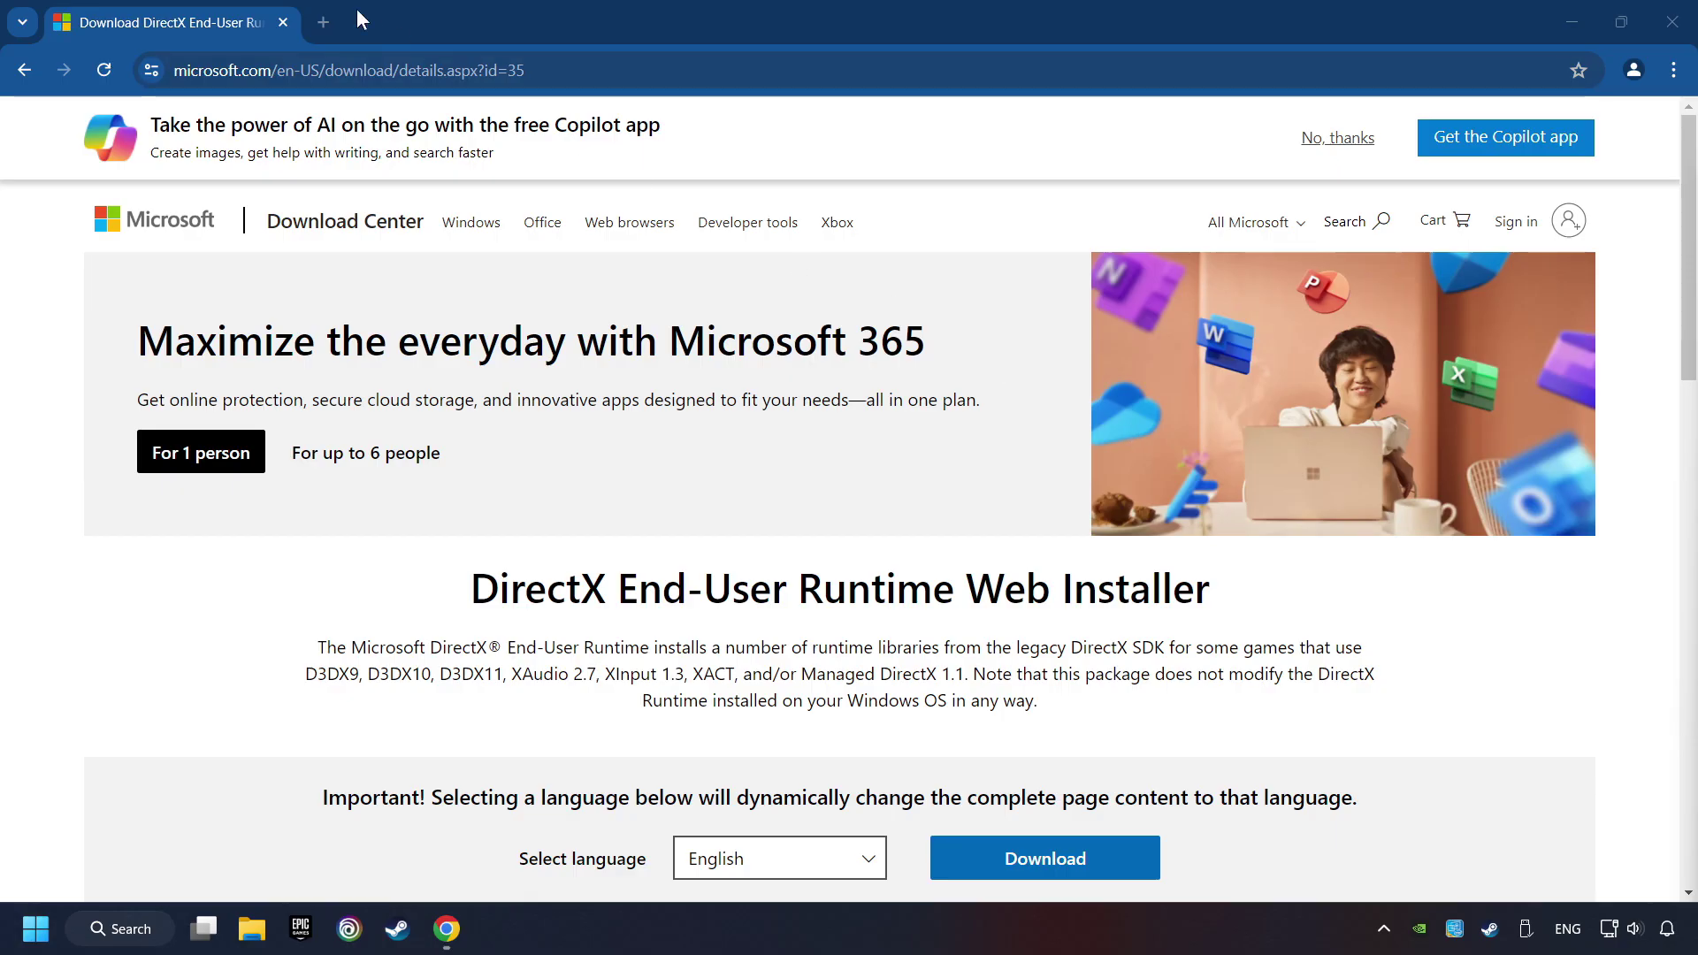
left_click(320, 21)
type("https://learn.microsoft.com/en-us/cpp/windows/latest-supported-vc-redist?view=msvc-160")
key("Return")
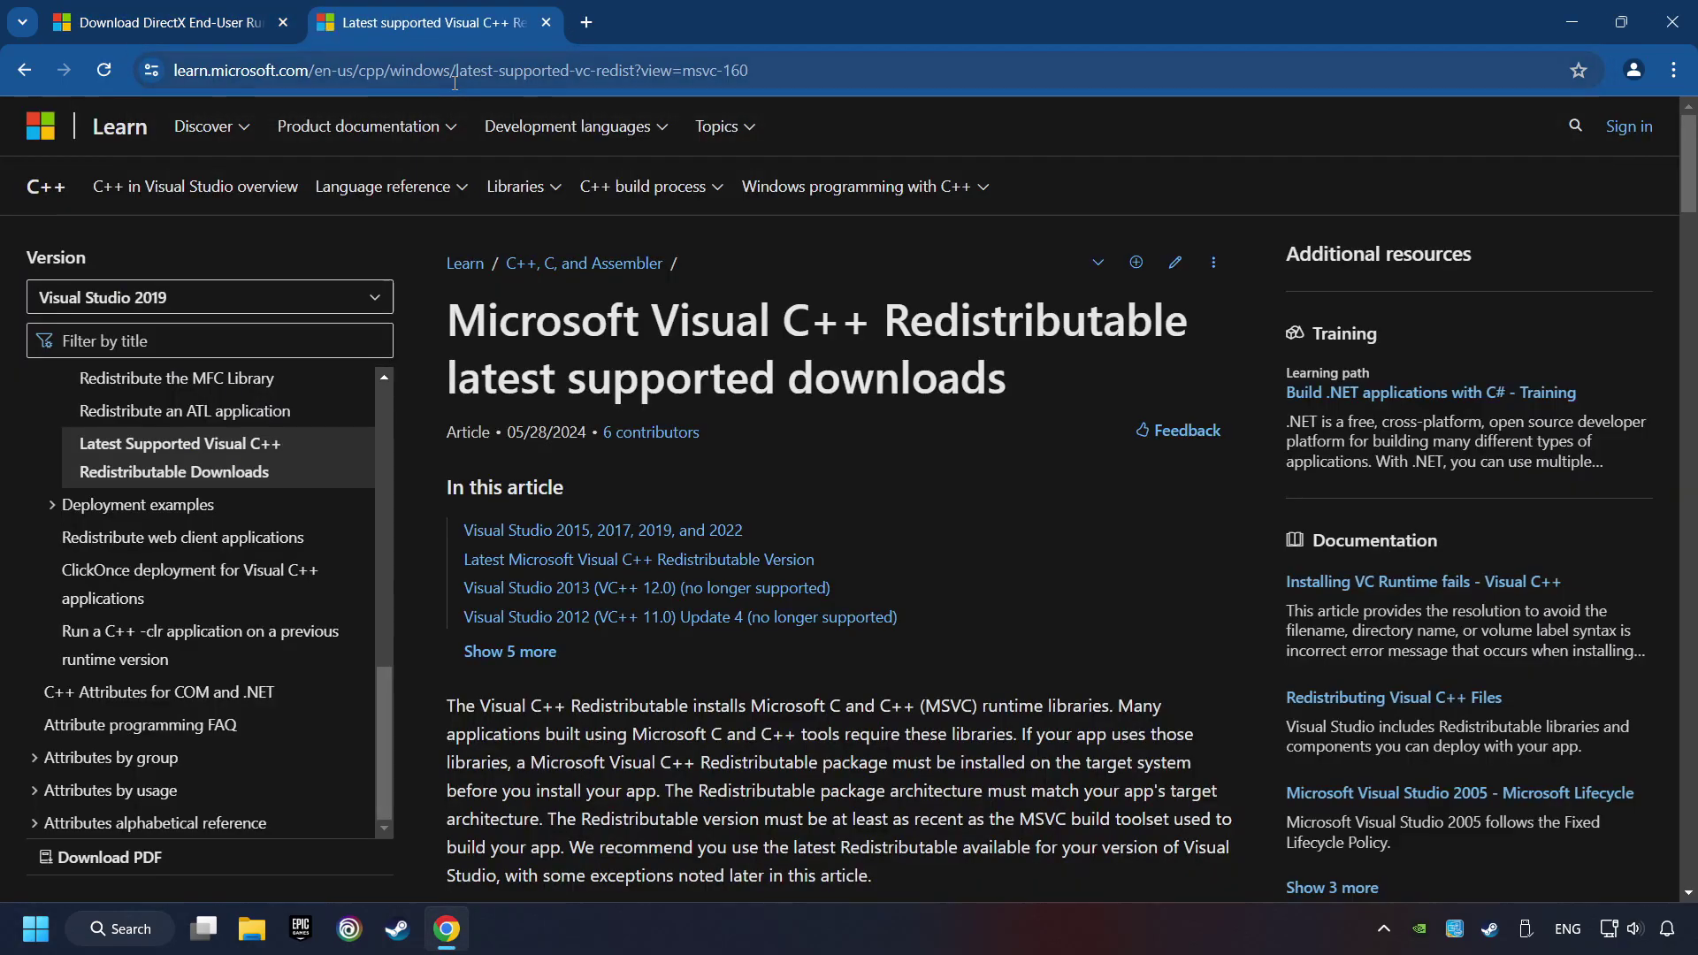
Step: Return to the DirectX End-User Runtime page, download the English web installer, and run dxwebsetup.exe
key("ctrl+shift+Tab")
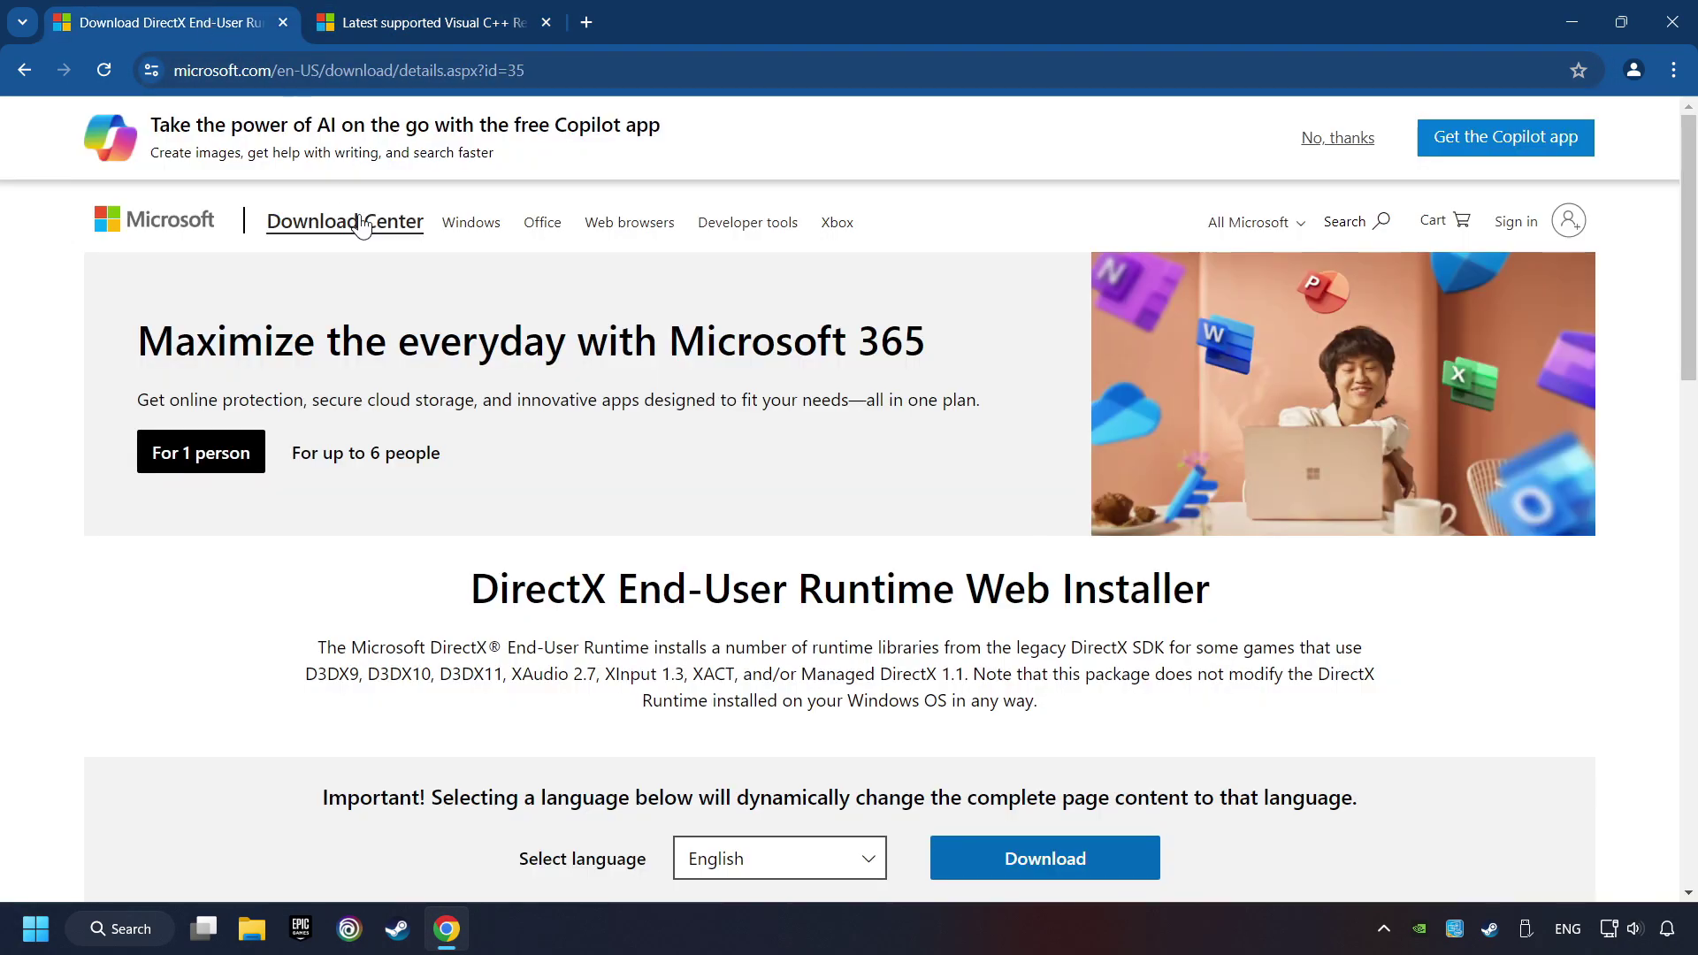
scroll(471, 433, "down", 1)
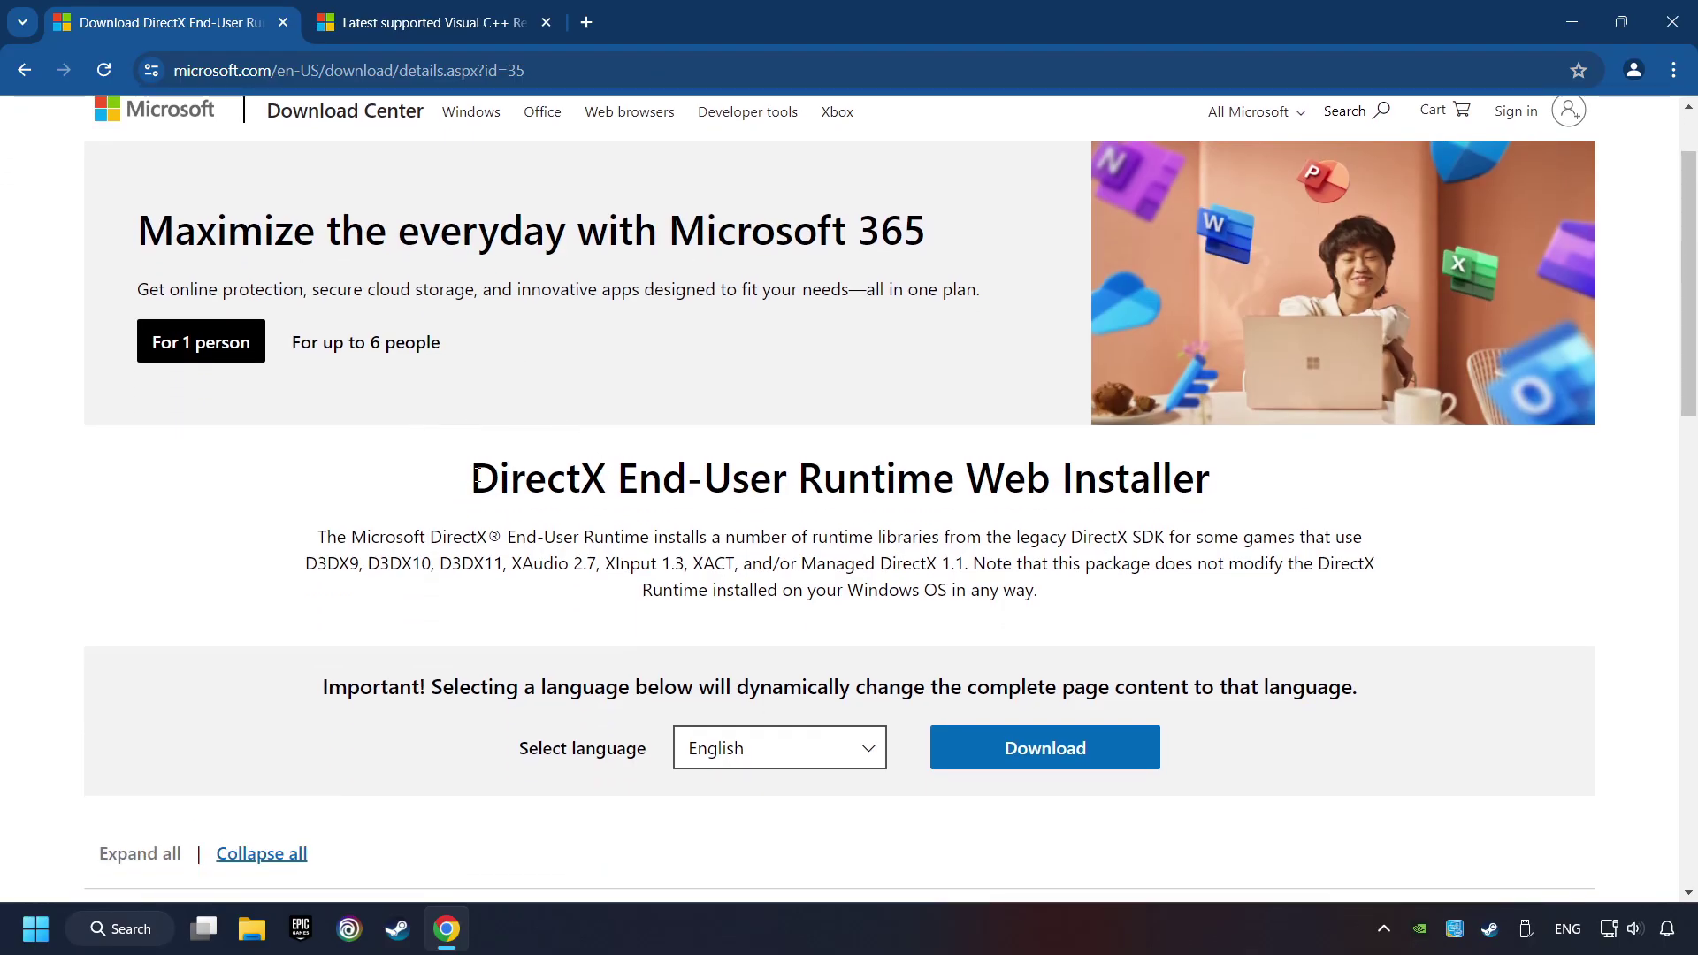
scroll(478, 477, "down", 1)
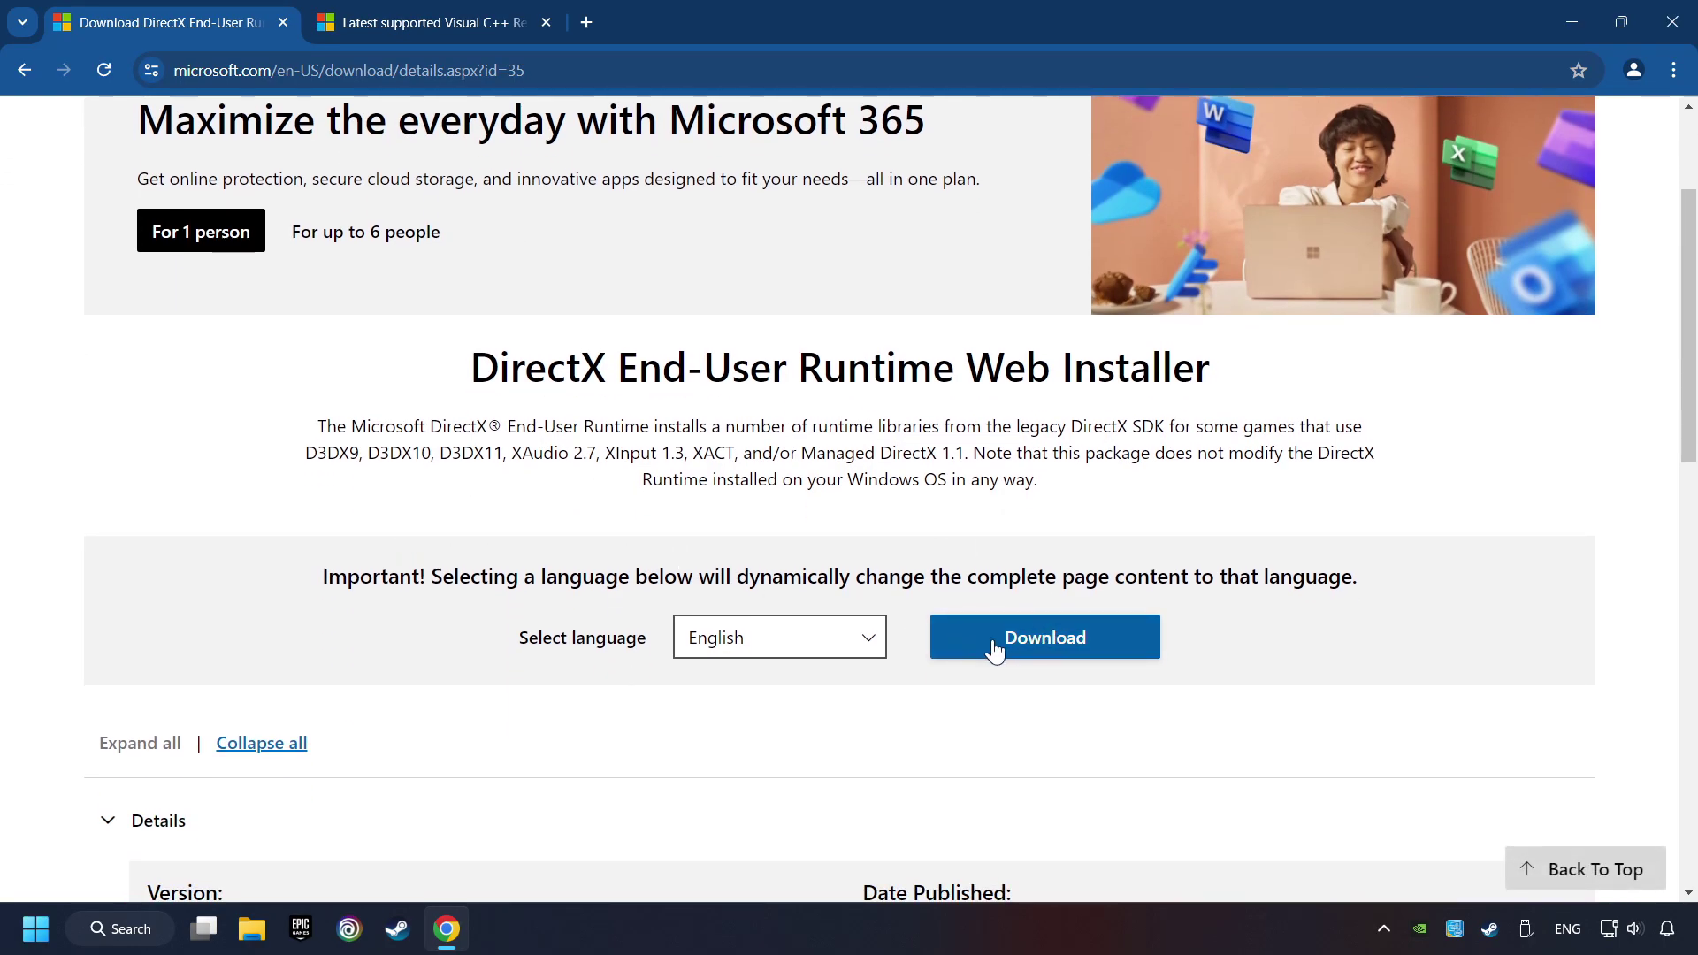
left_click(1057, 646)
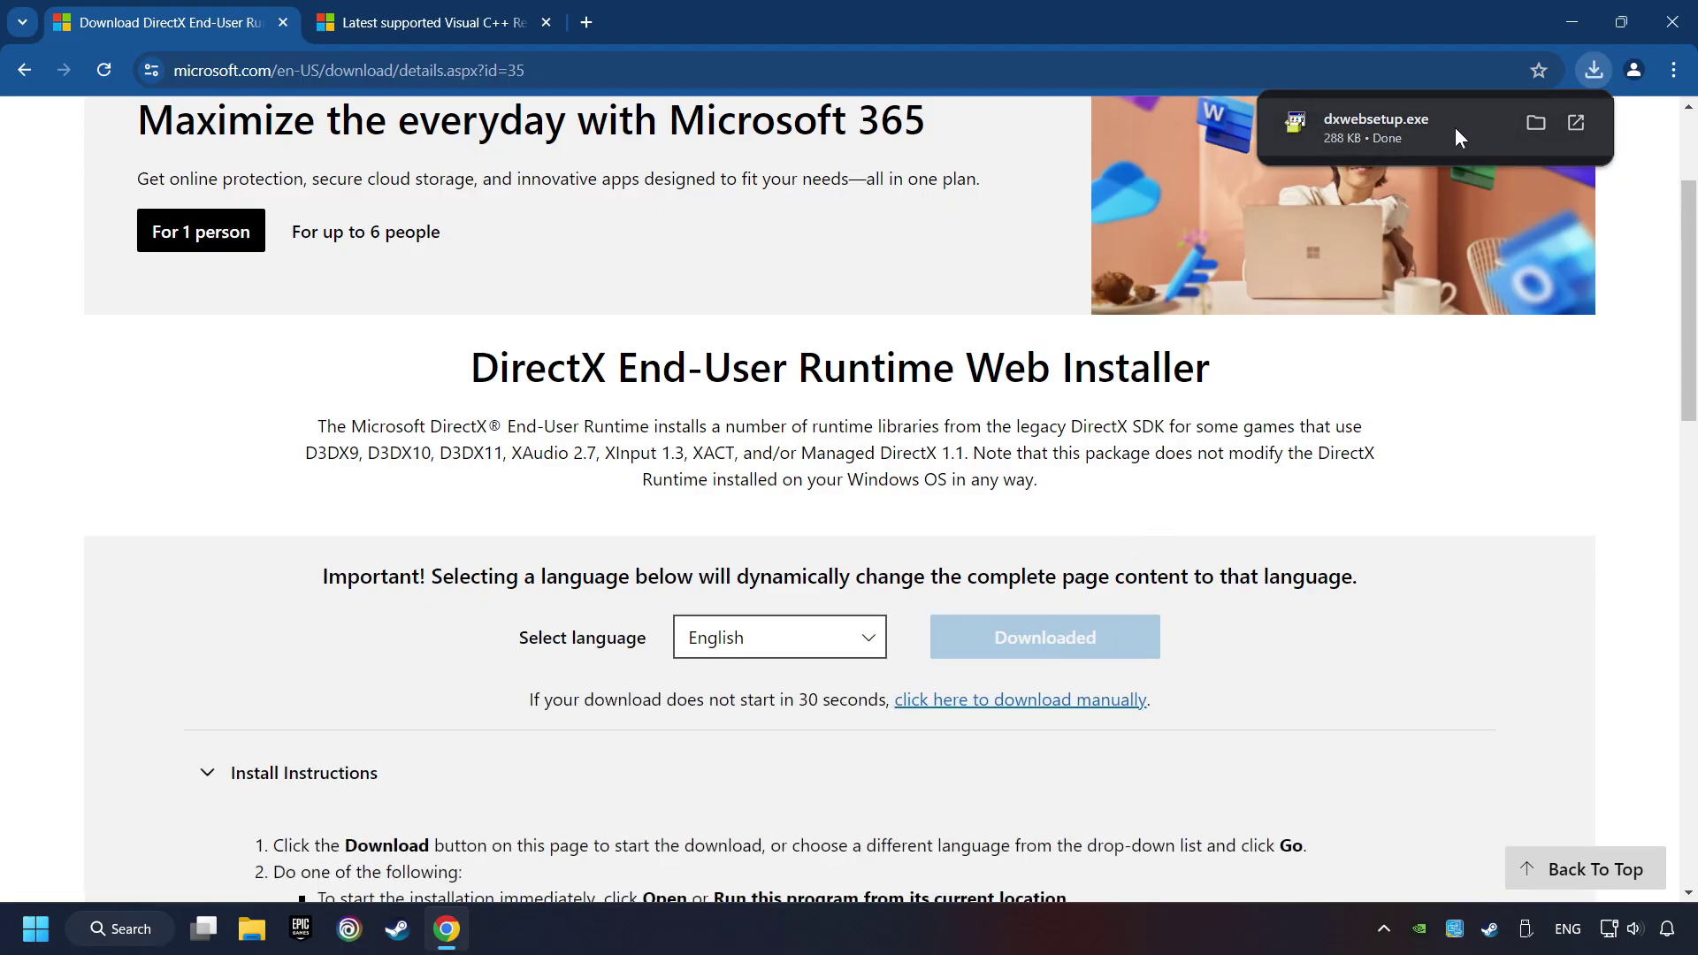
left_click(1449, 126)
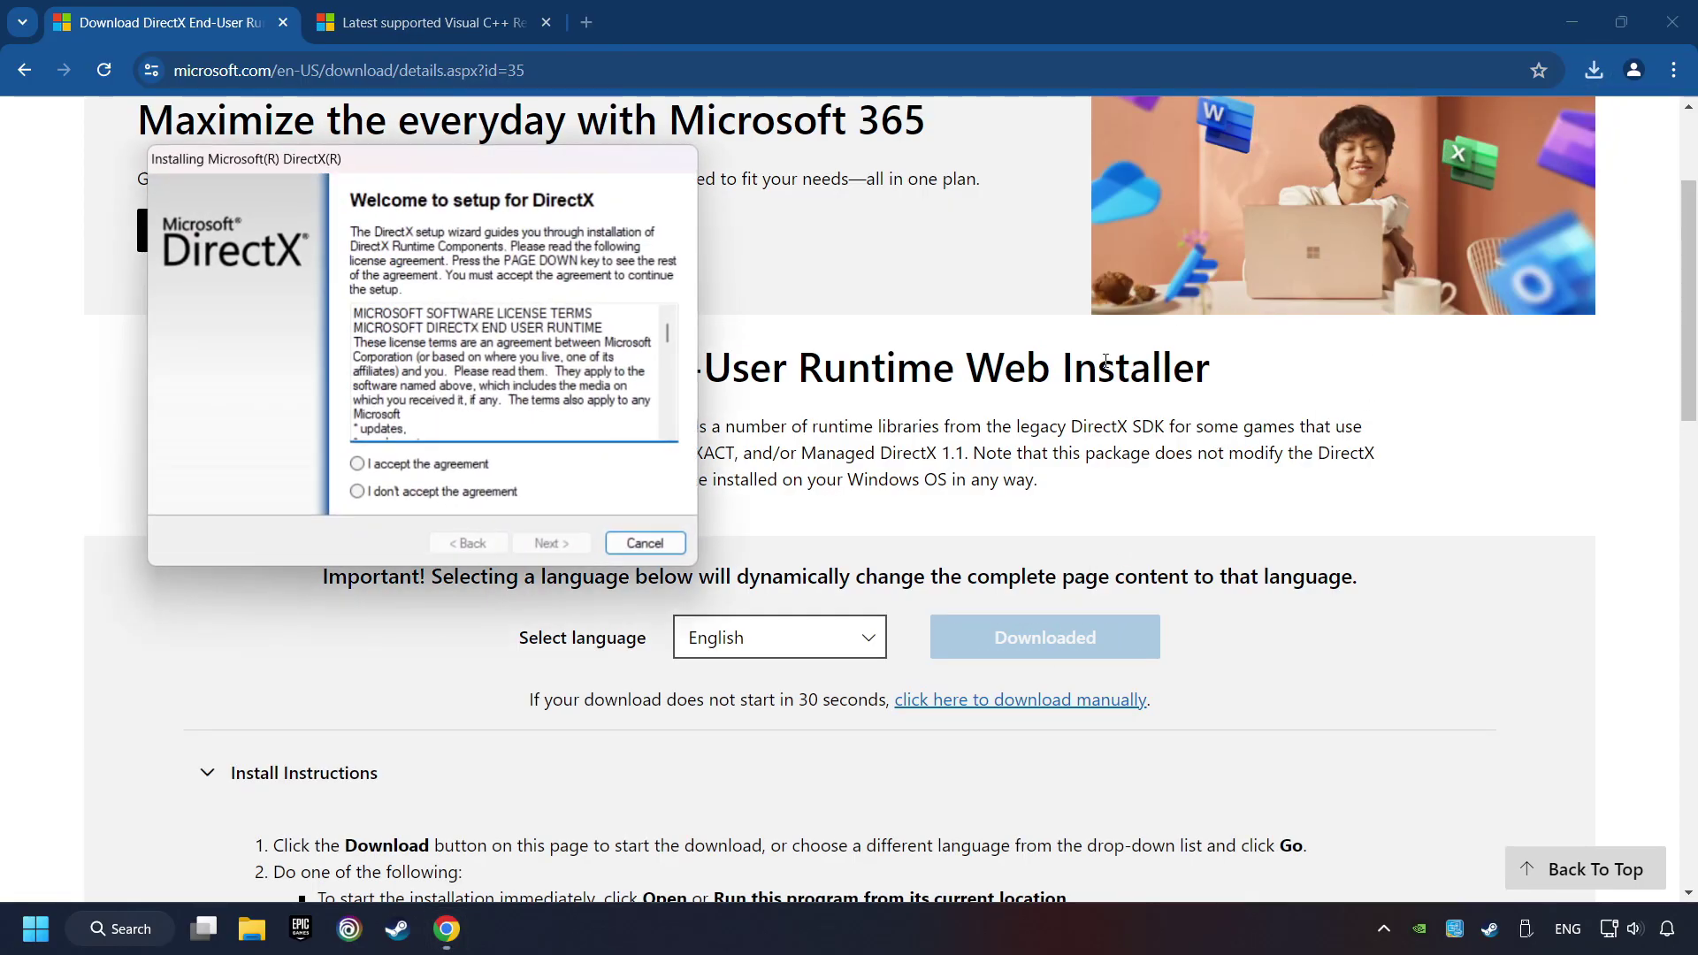
Step: Accept the DirectX license agreement, decline the Bing Bar, and finish the setup wizard
left_click_drag(561, 159, 982, 285)
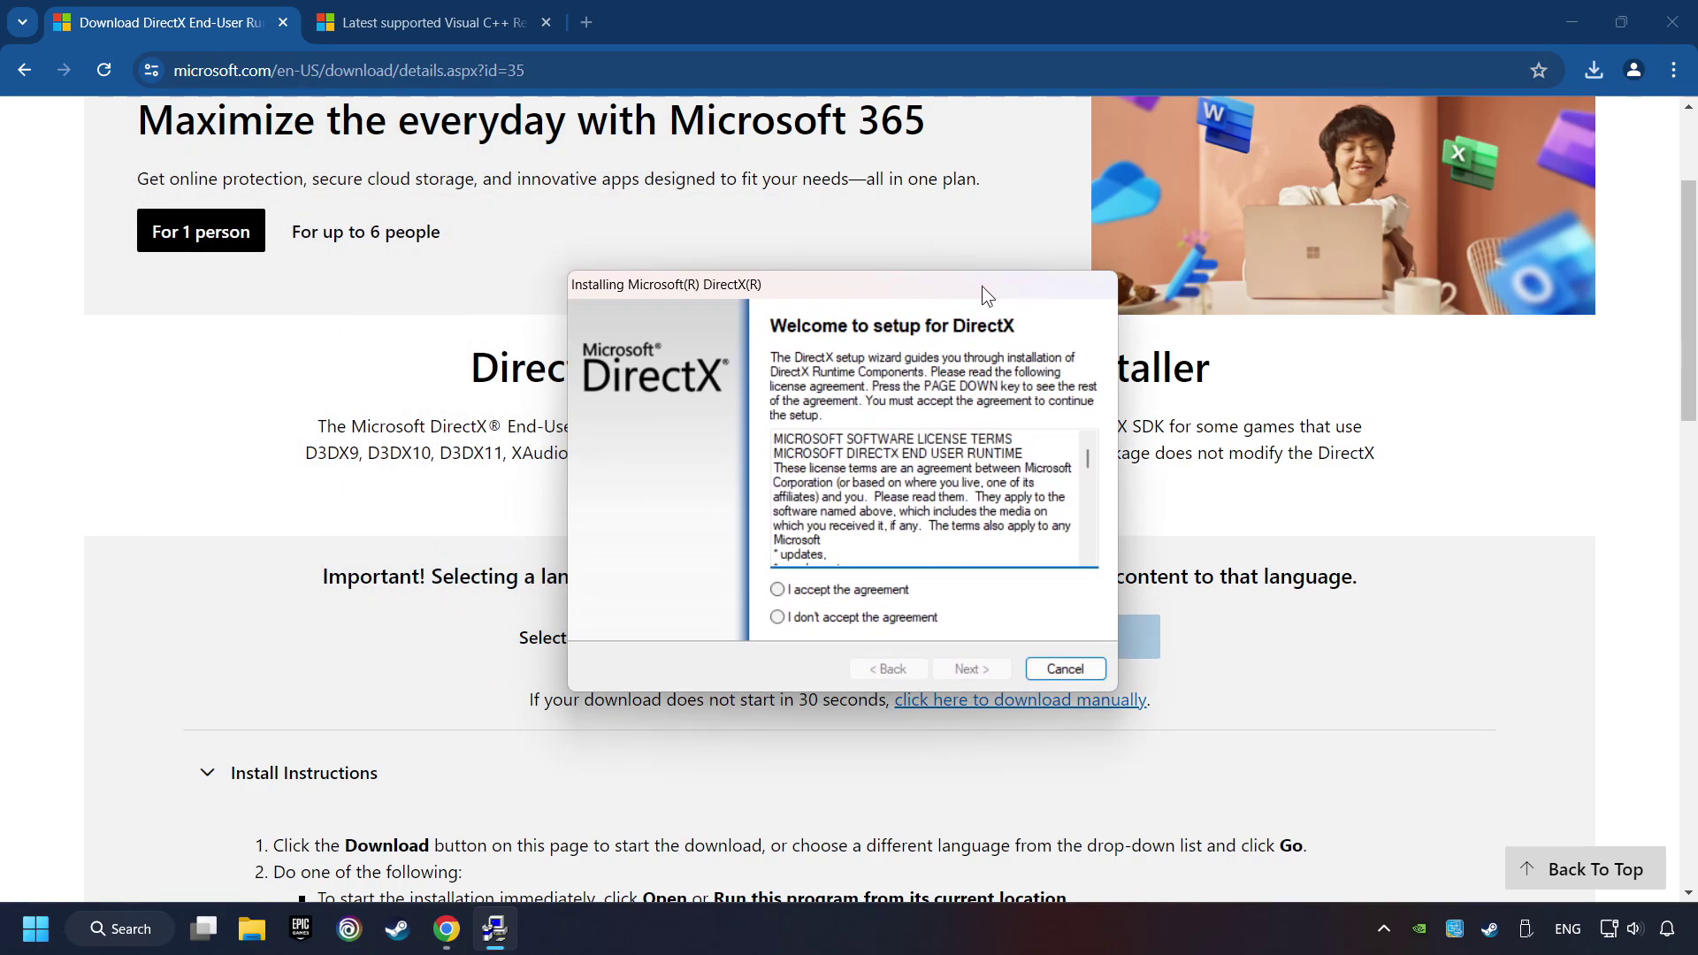
left_click_drag(1086, 449, 852, 597)
left_click(879, 592)
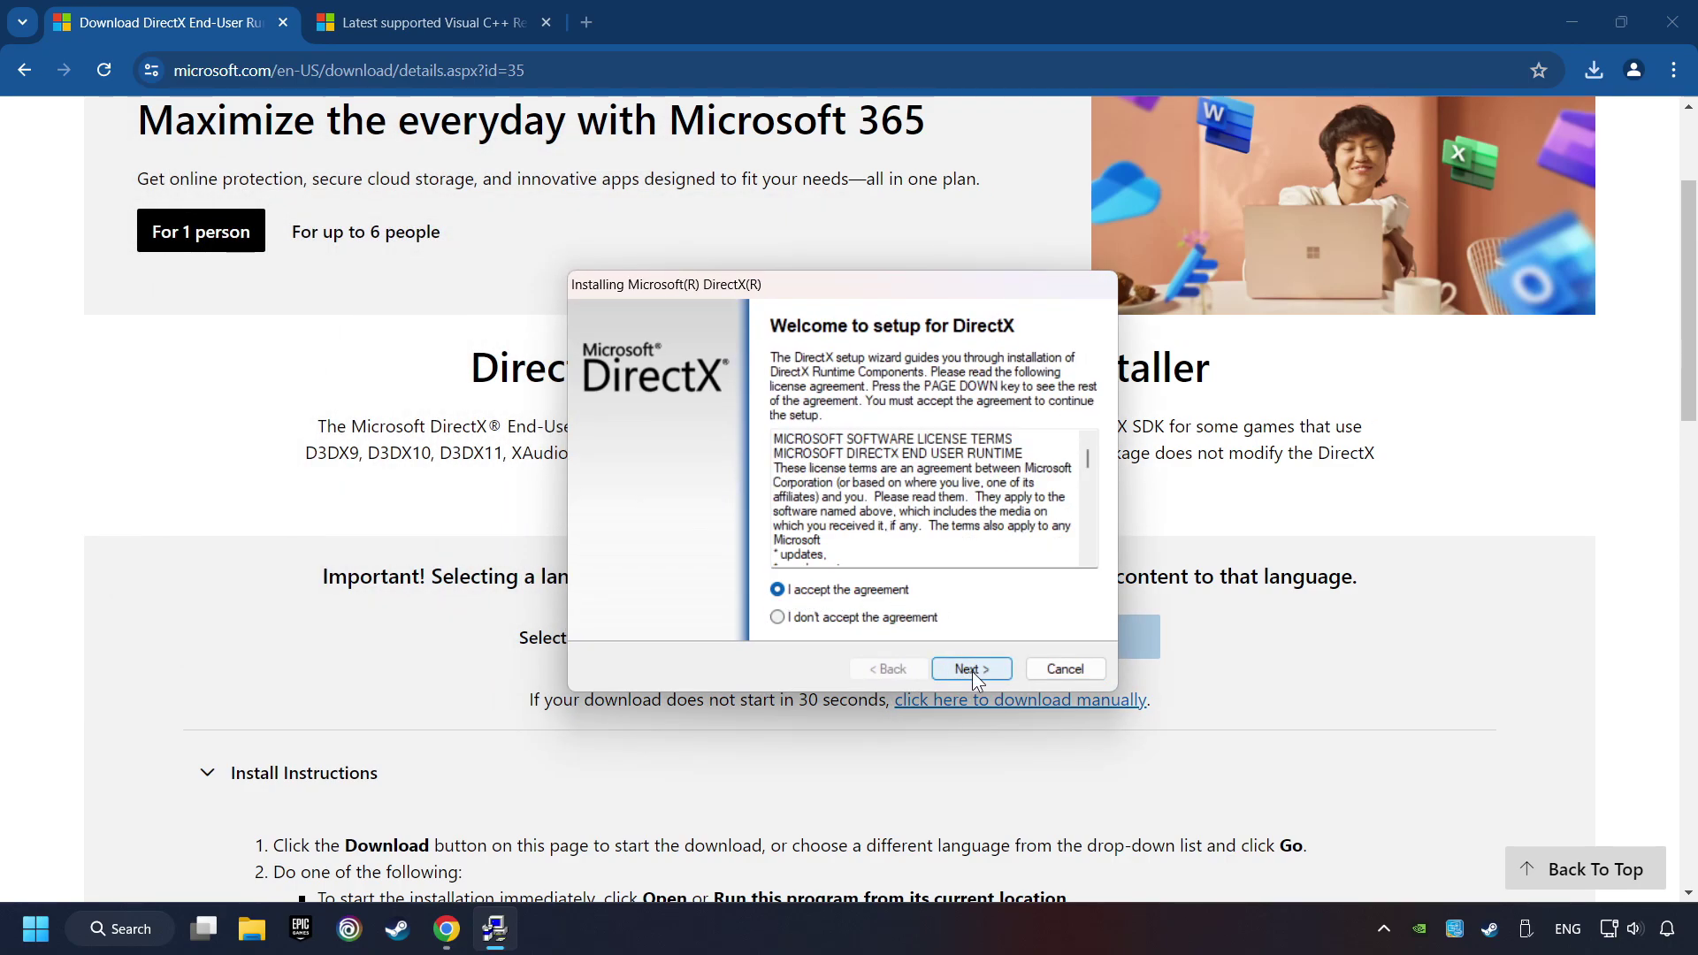
left_click(973, 670)
left_click(765, 514)
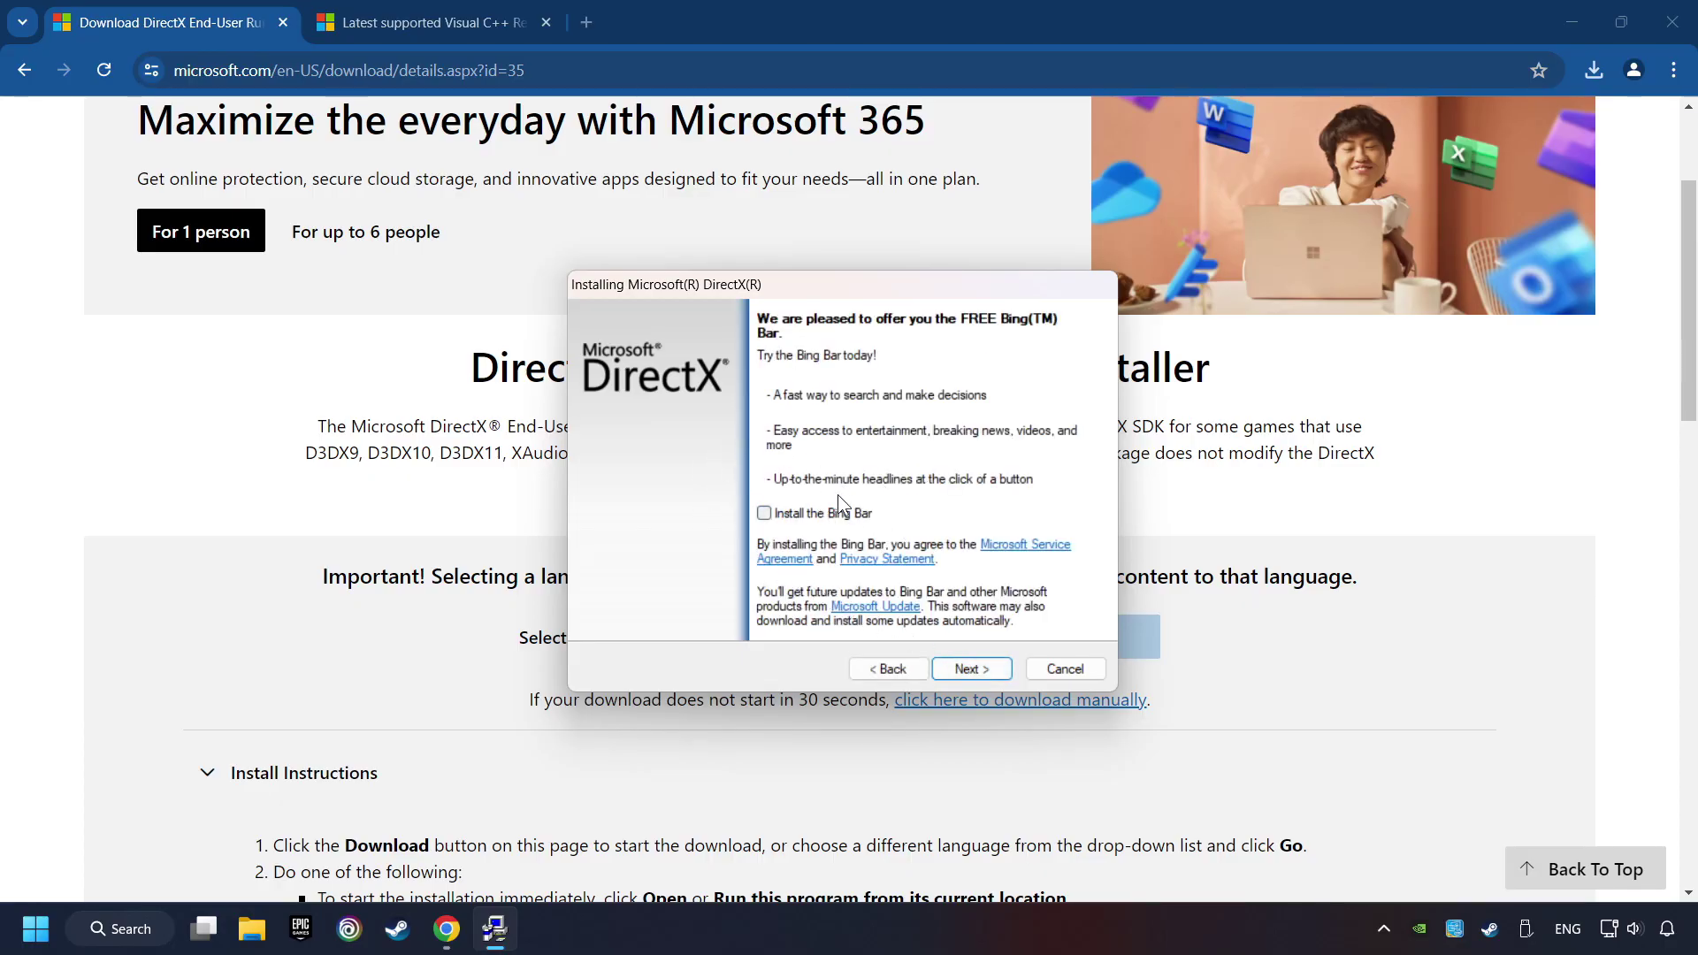
left_click(978, 671)
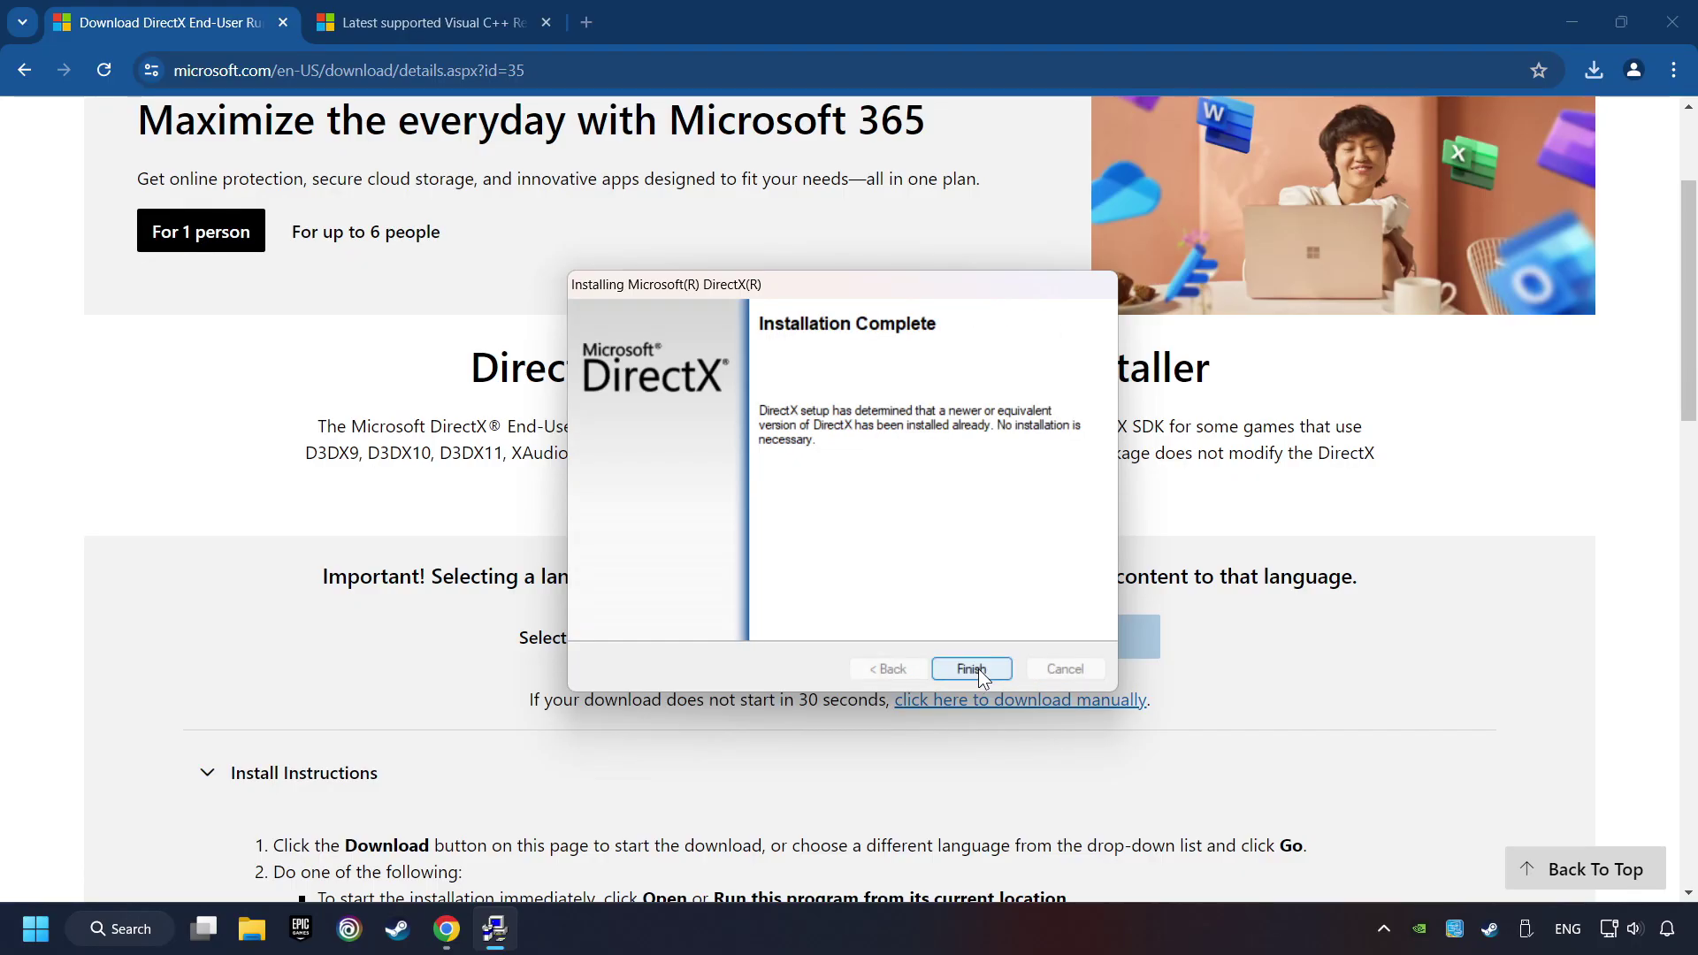
left_click(984, 668)
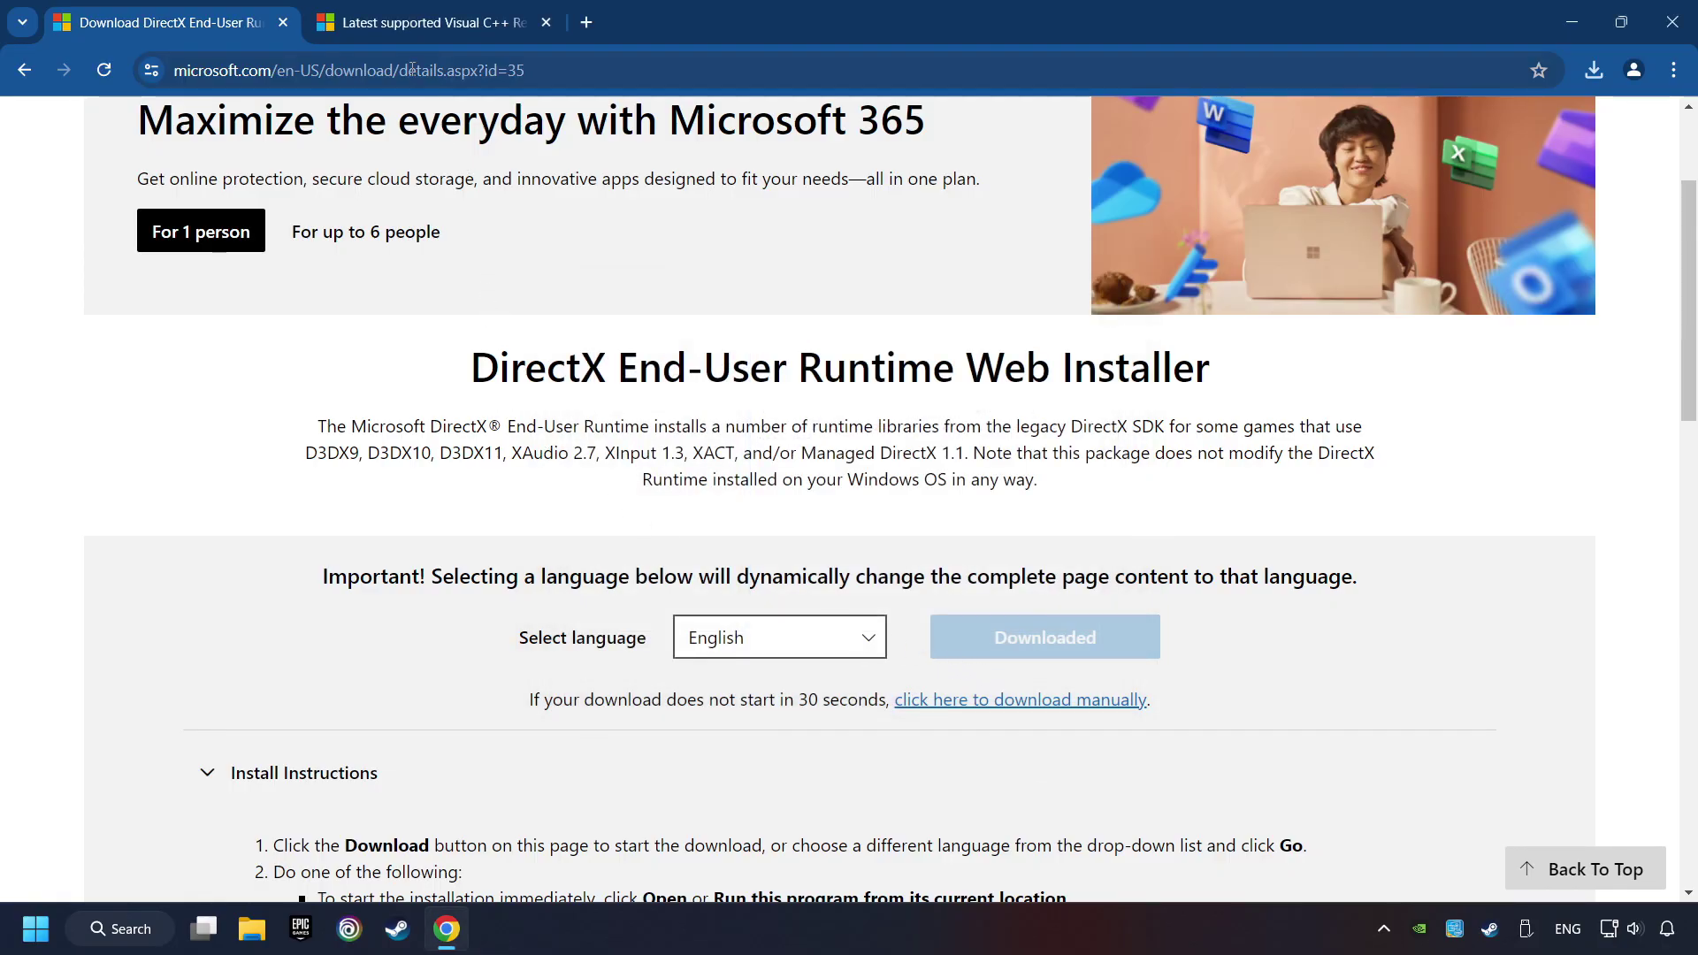
Step: Download the ARM64, X86 and X64 installers of the latest Visual C++ Redistributable from the Microsoft Learn page
left_click(409, 24)
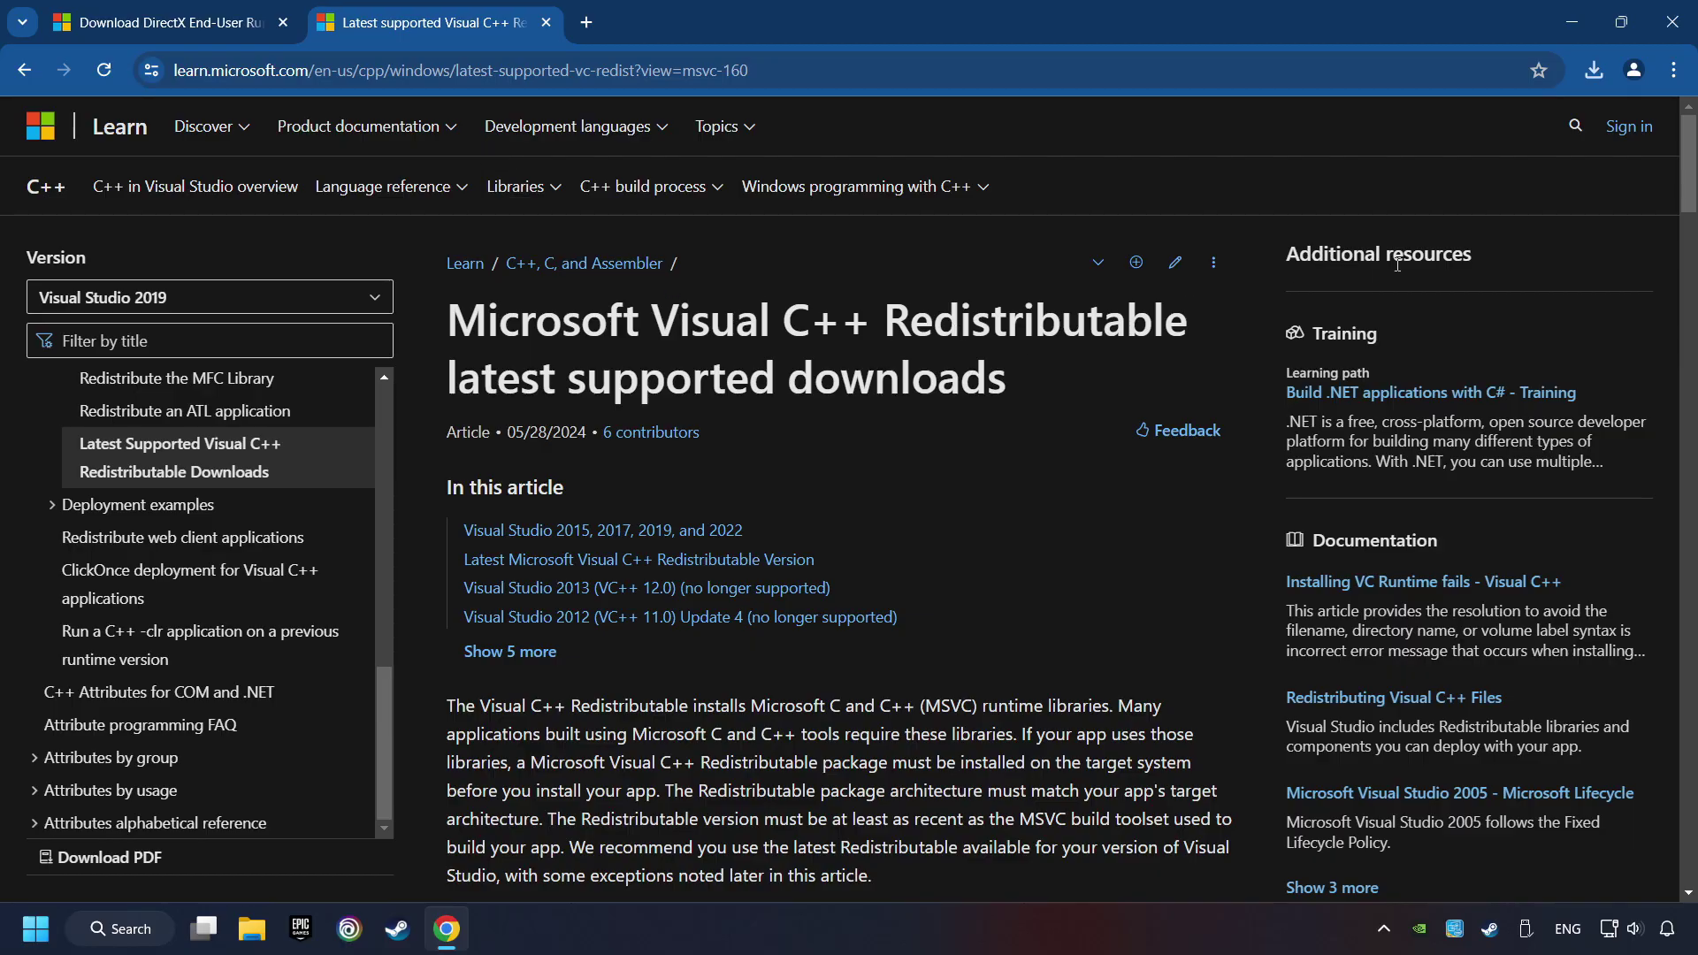
scroll(1667, 188, "down", 15)
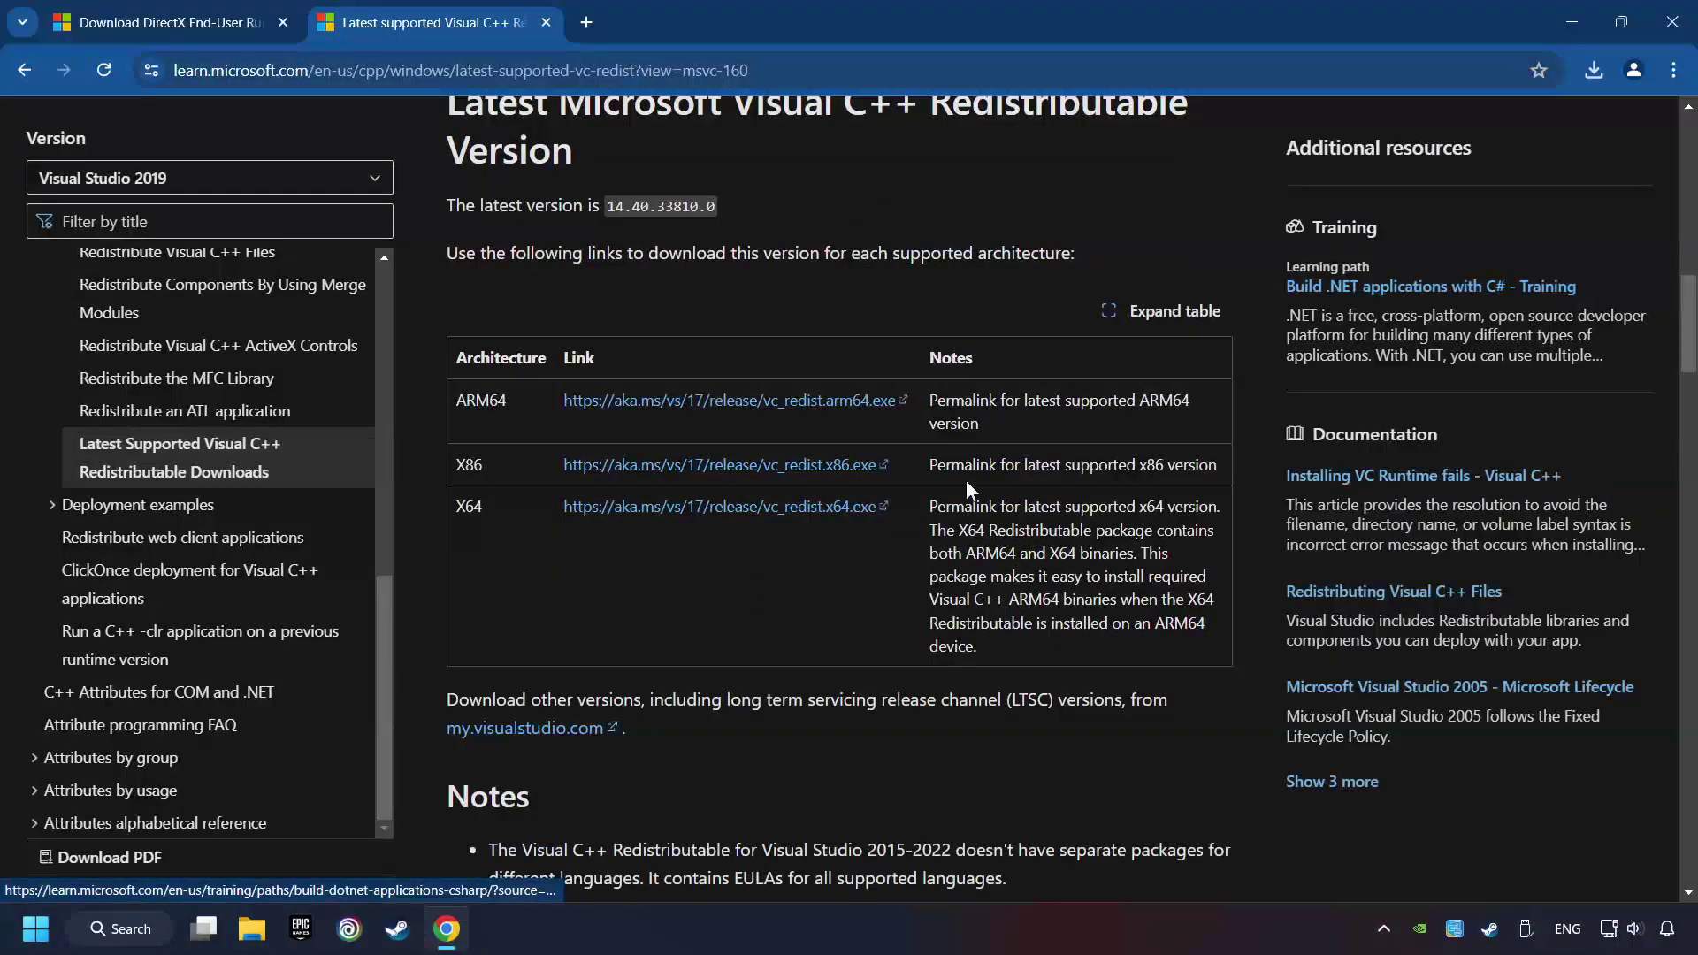
left_click(681, 469)
left_click(686, 506)
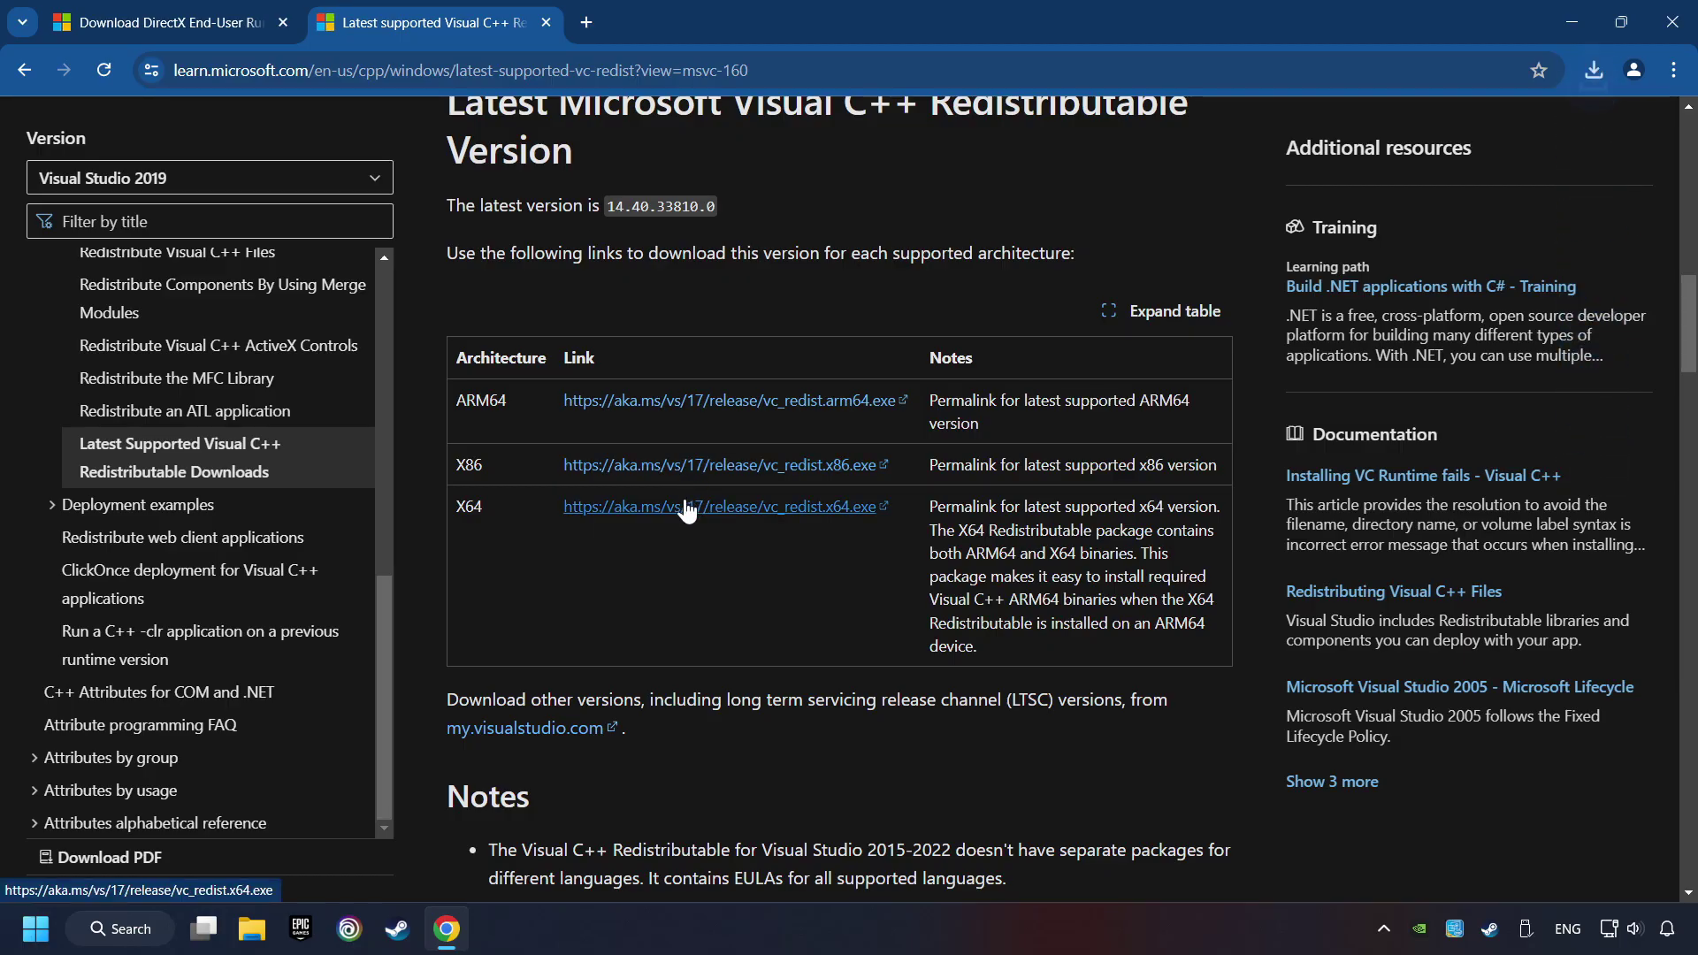
Step: Run VC_redist.arm64.exe, agree to the license terms, try to install the ARM64 redistributable, and close its setup
left_click(1595, 73)
left_click(1421, 280)
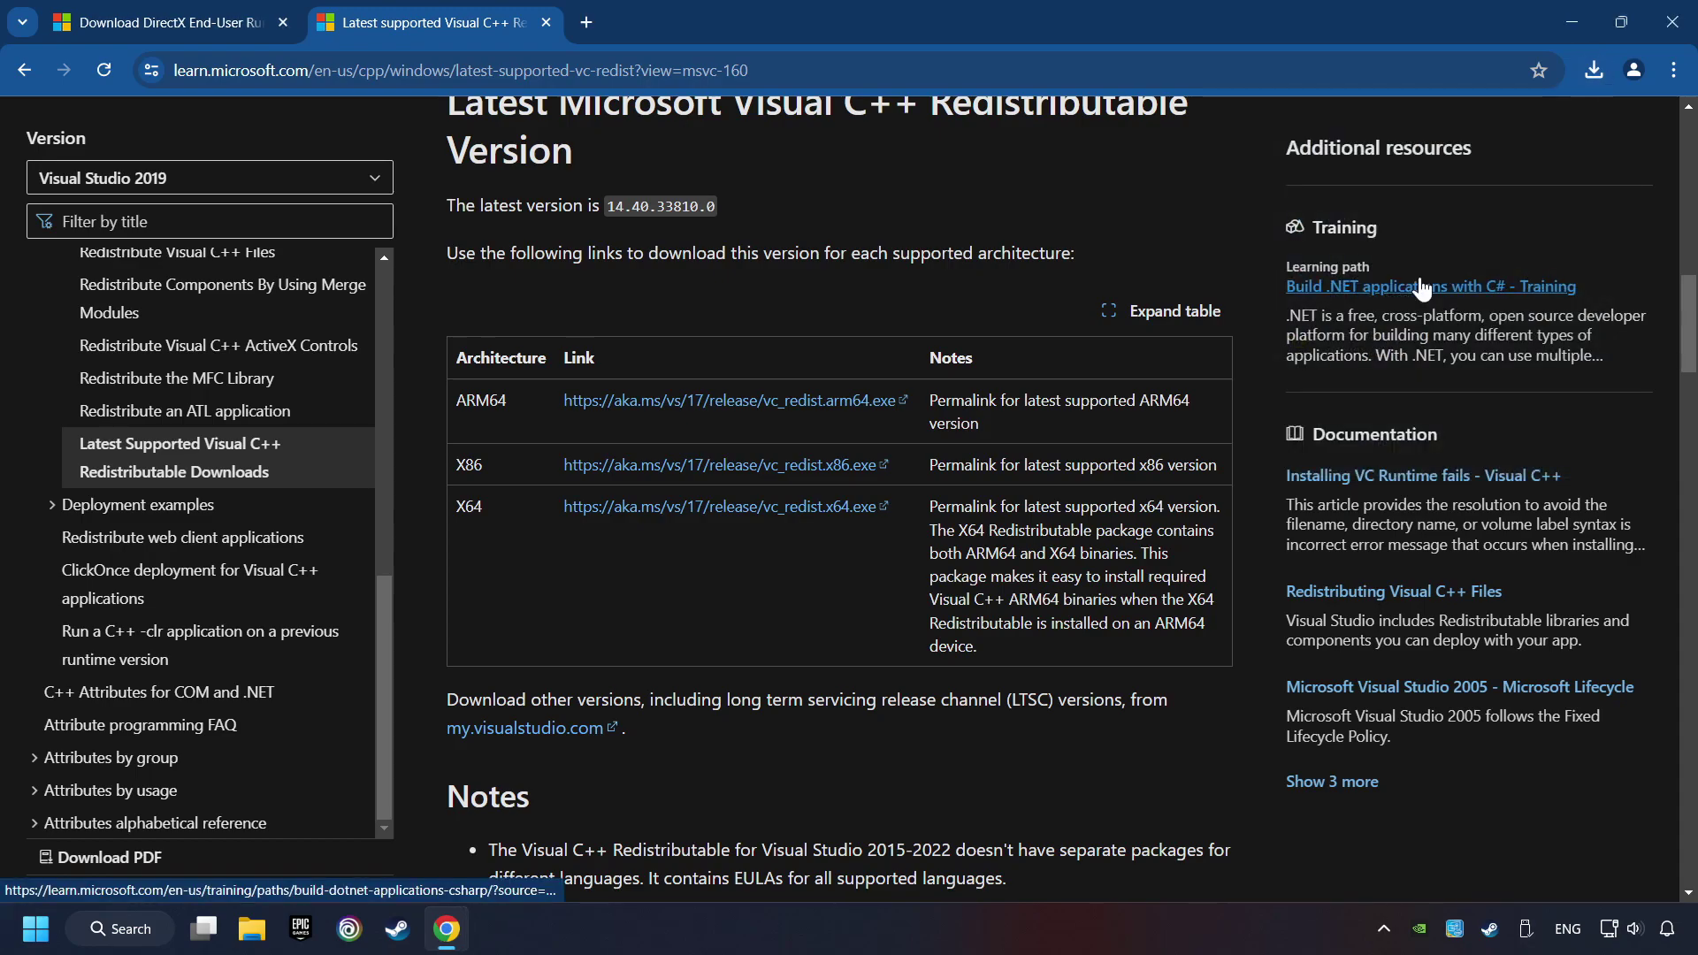
scroll(1071, 491, "down", 15)
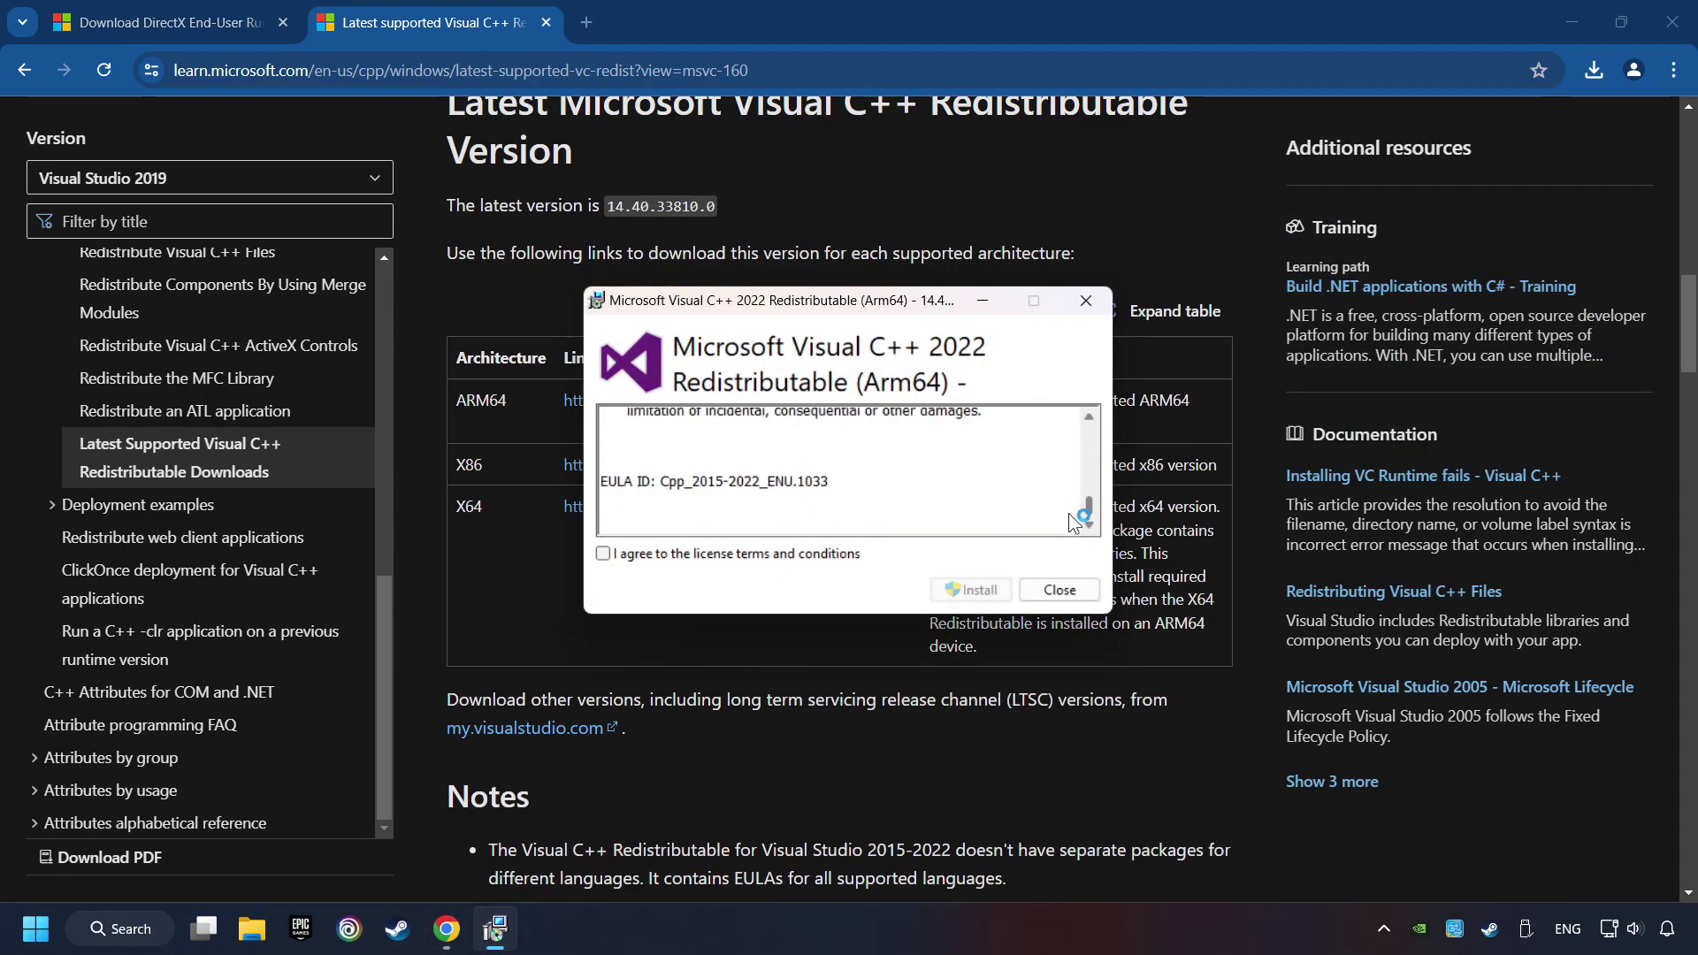
left_click(602, 553)
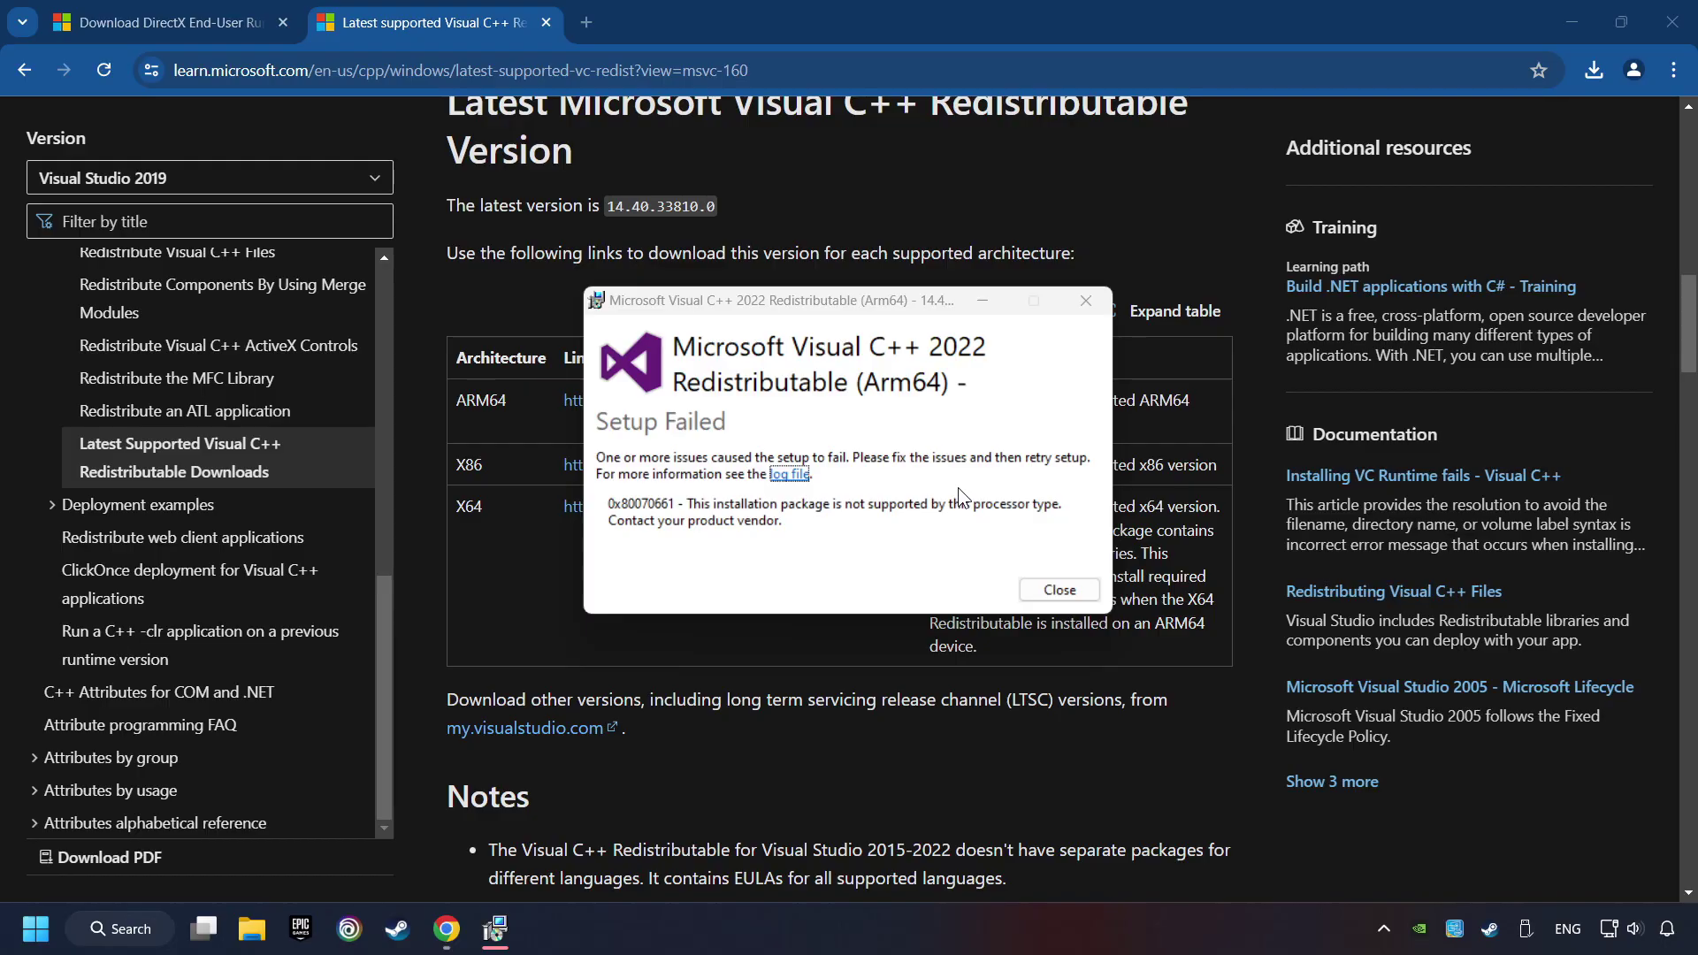
left_click(1058, 589)
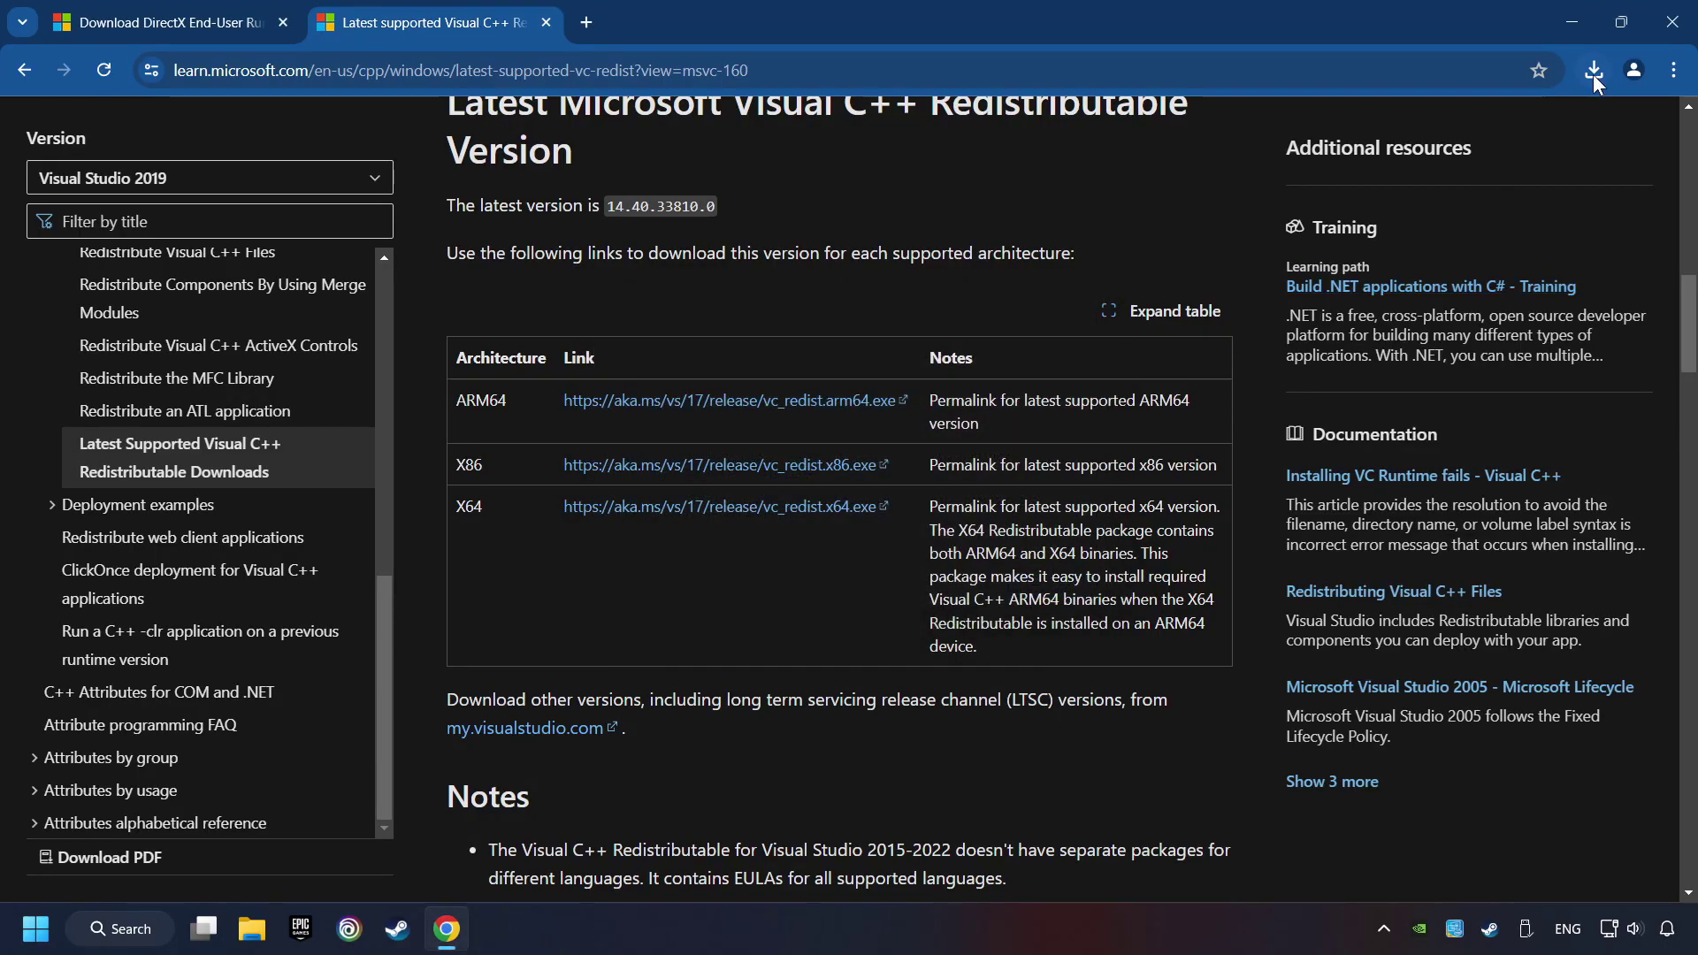
Step: Run VC_redist.x86.exe to install the x86 Visual C++ Redistributable, and close its setup without restarting
left_click(1593, 76)
left_click(1419, 216)
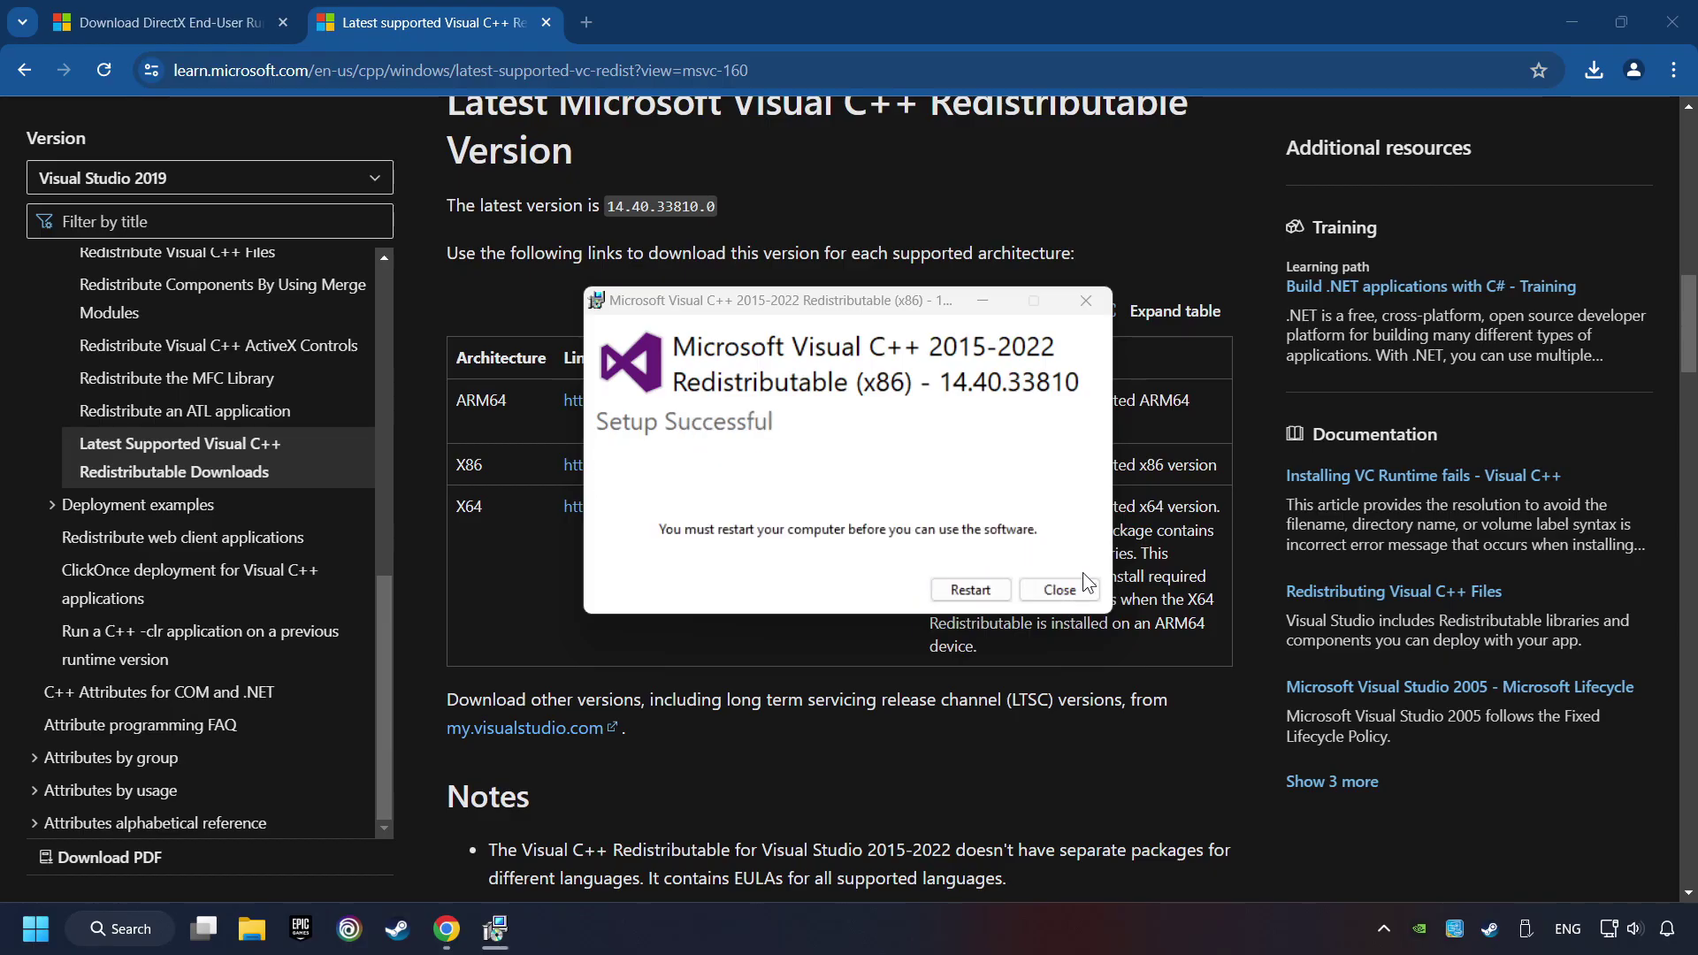
left_click(1059, 590)
Step: Run VC_redist.x64.exe to install the x64 Visual C++ Redistributable, and restart the computer from its setup
left_click(1593, 71)
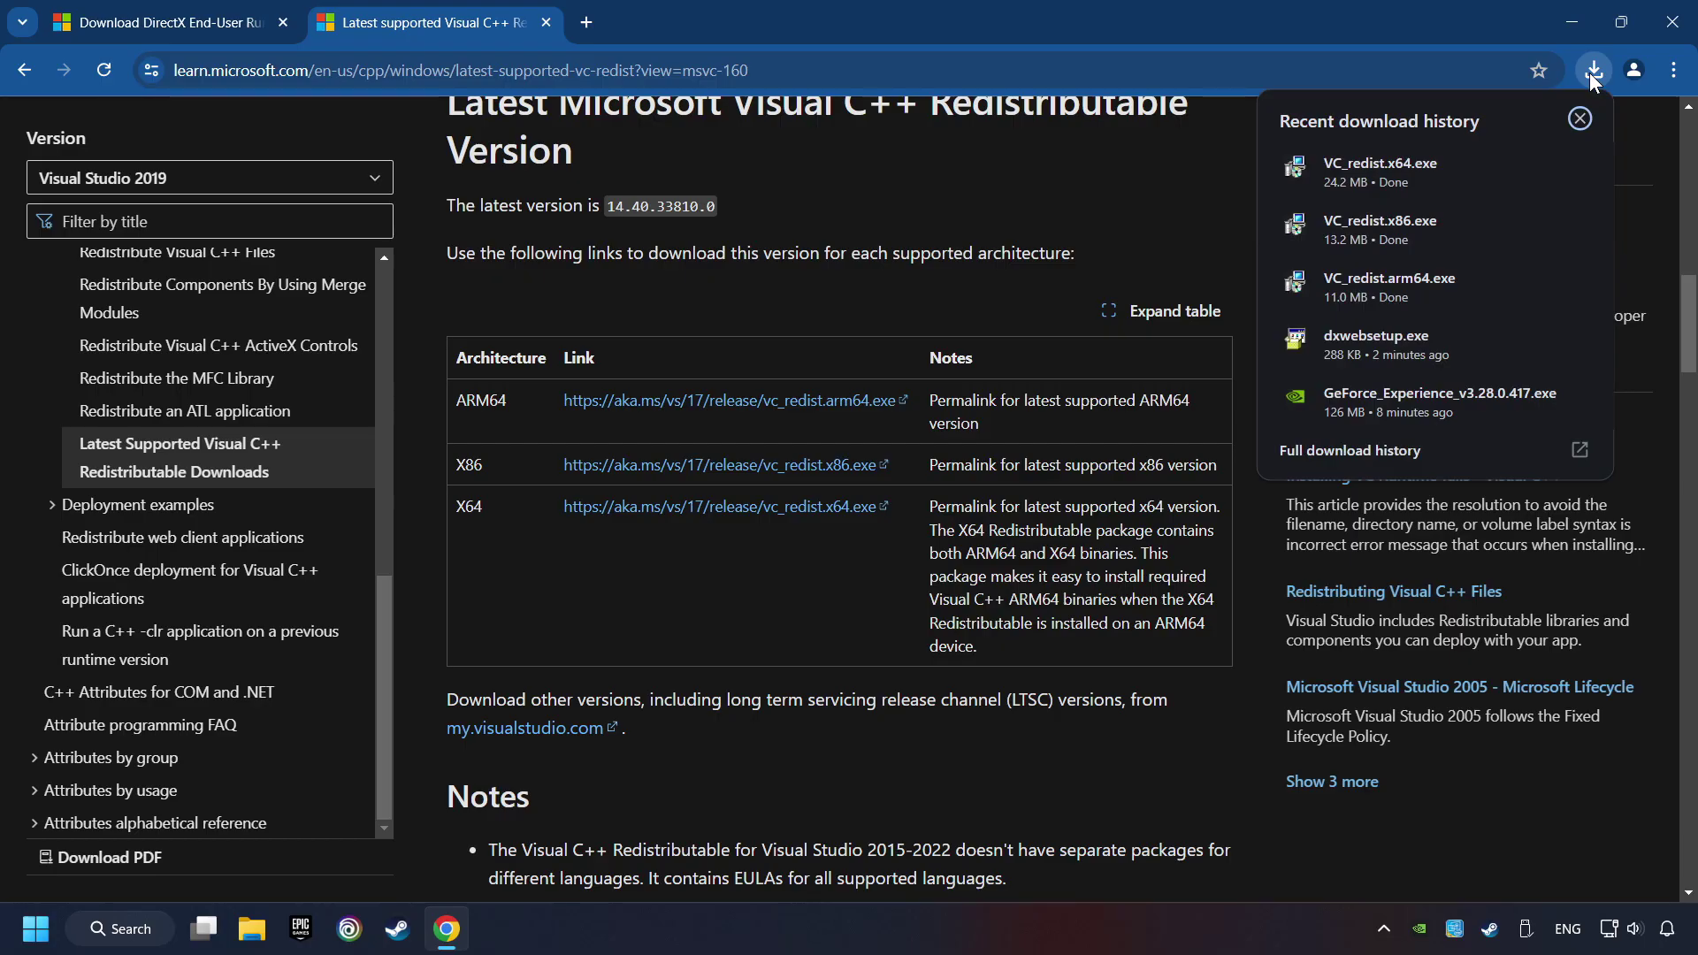
left_click(1451, 161)
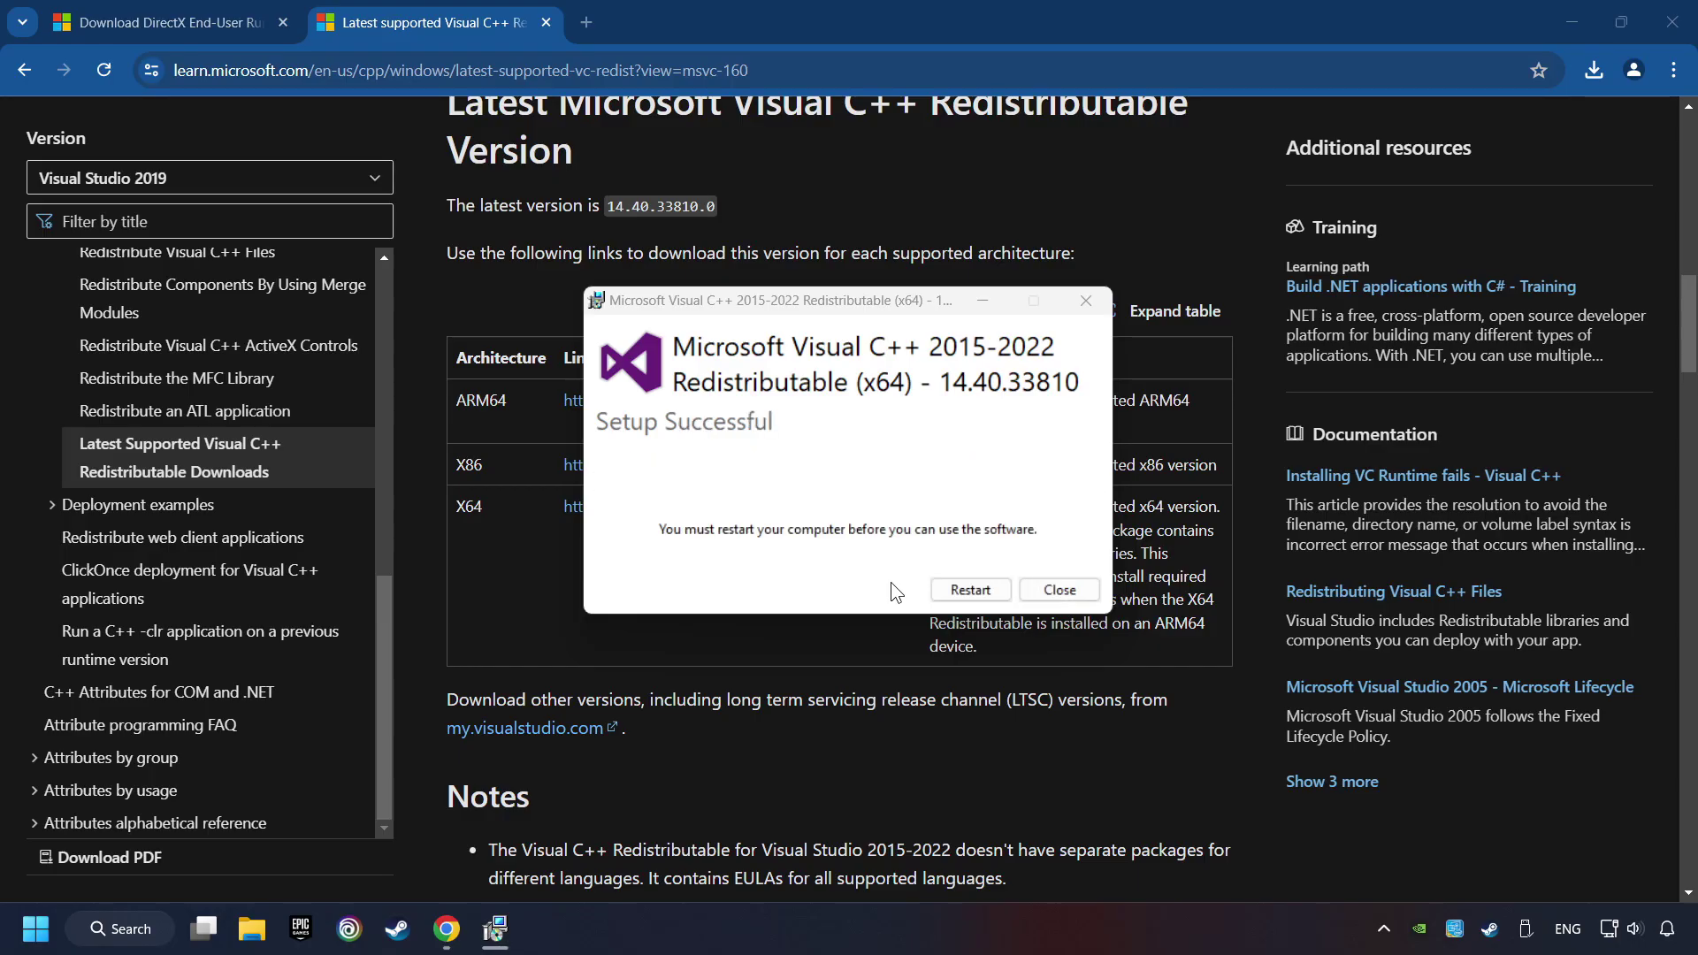
left_click(972, 590)
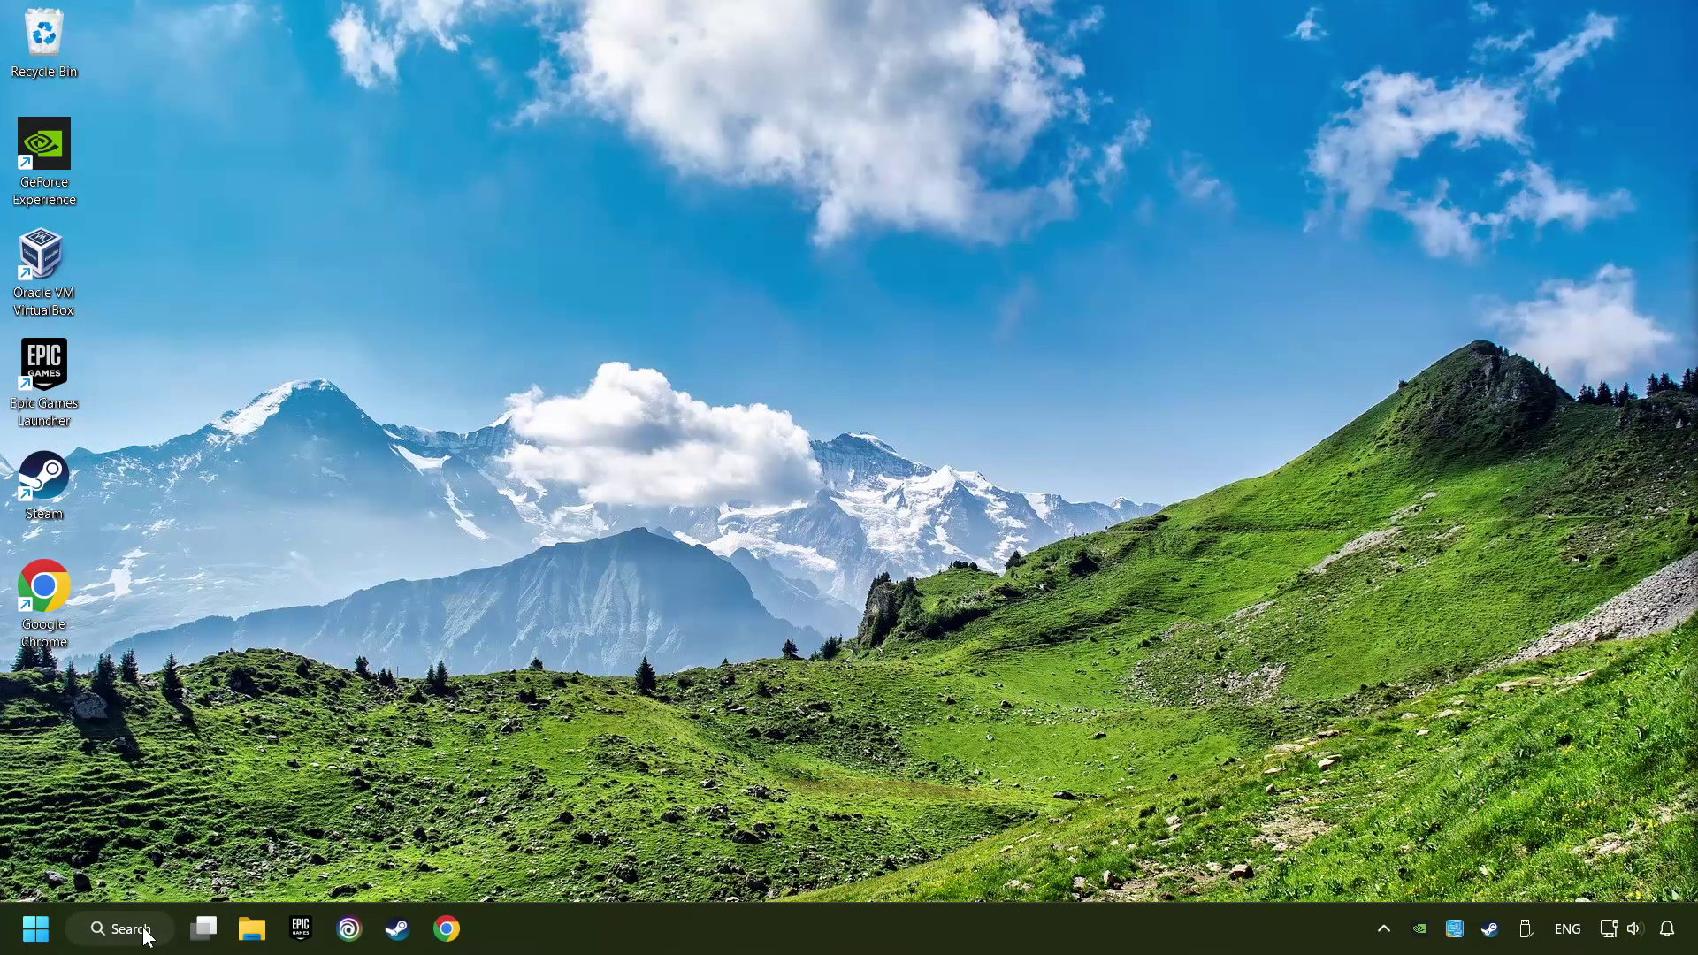
Step: Search Windows for "updates", check for Windows updates, and close Settings
left_click(141, 933)
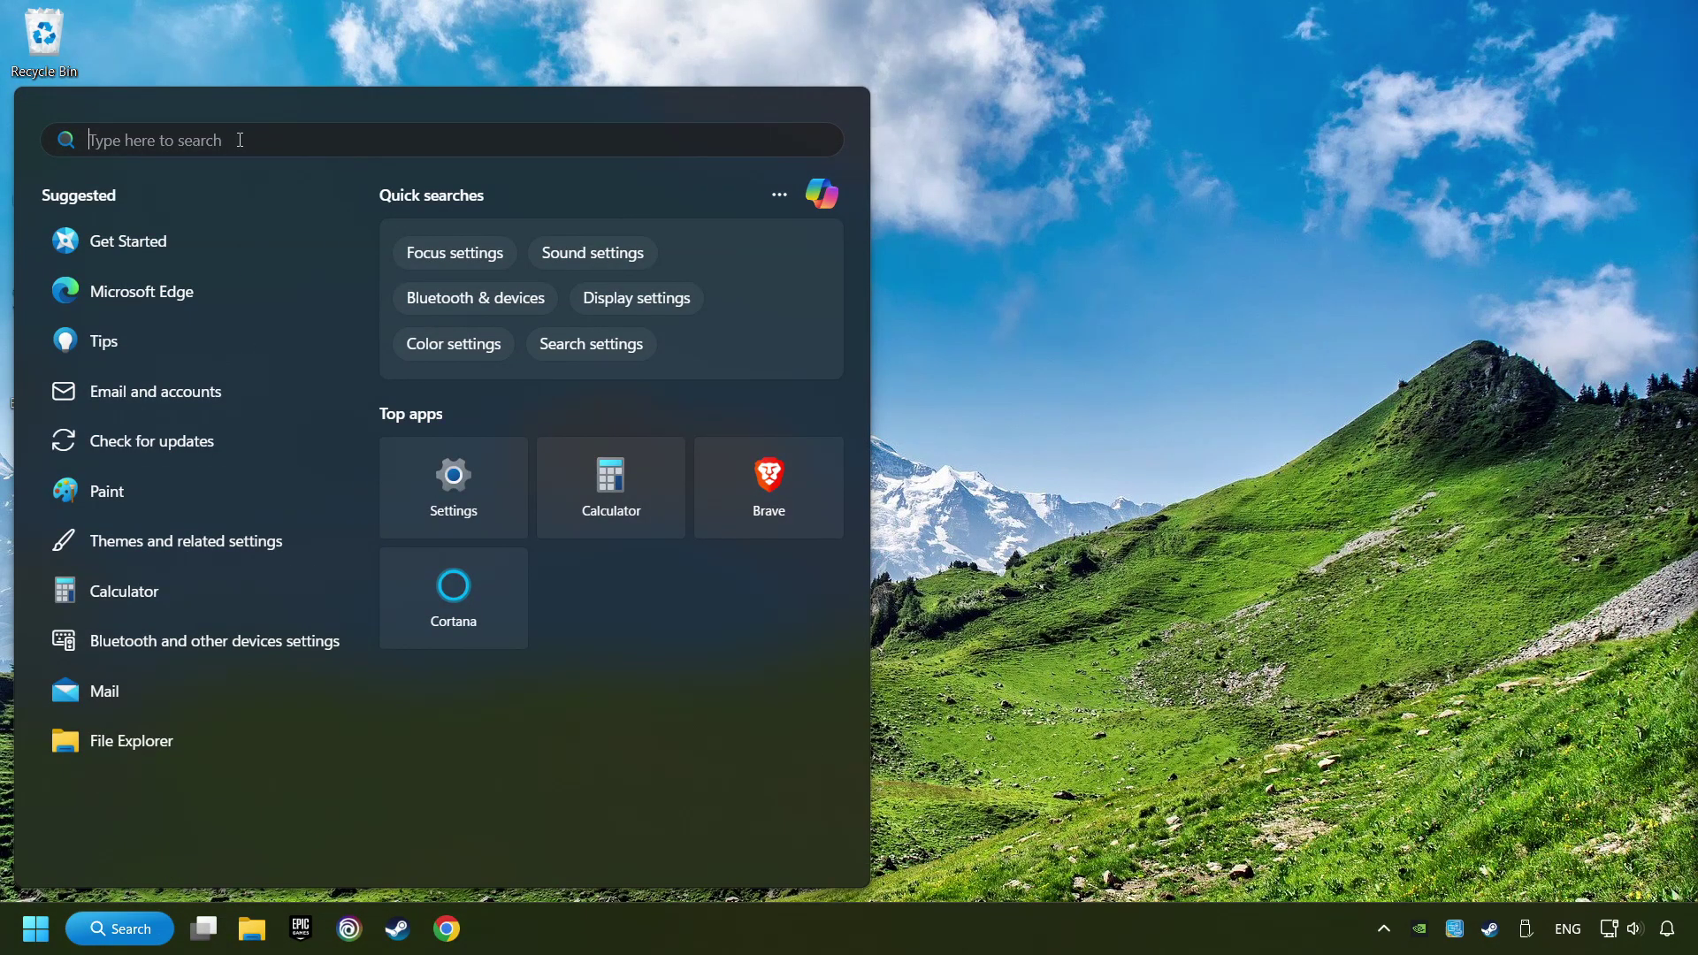
type("updates")
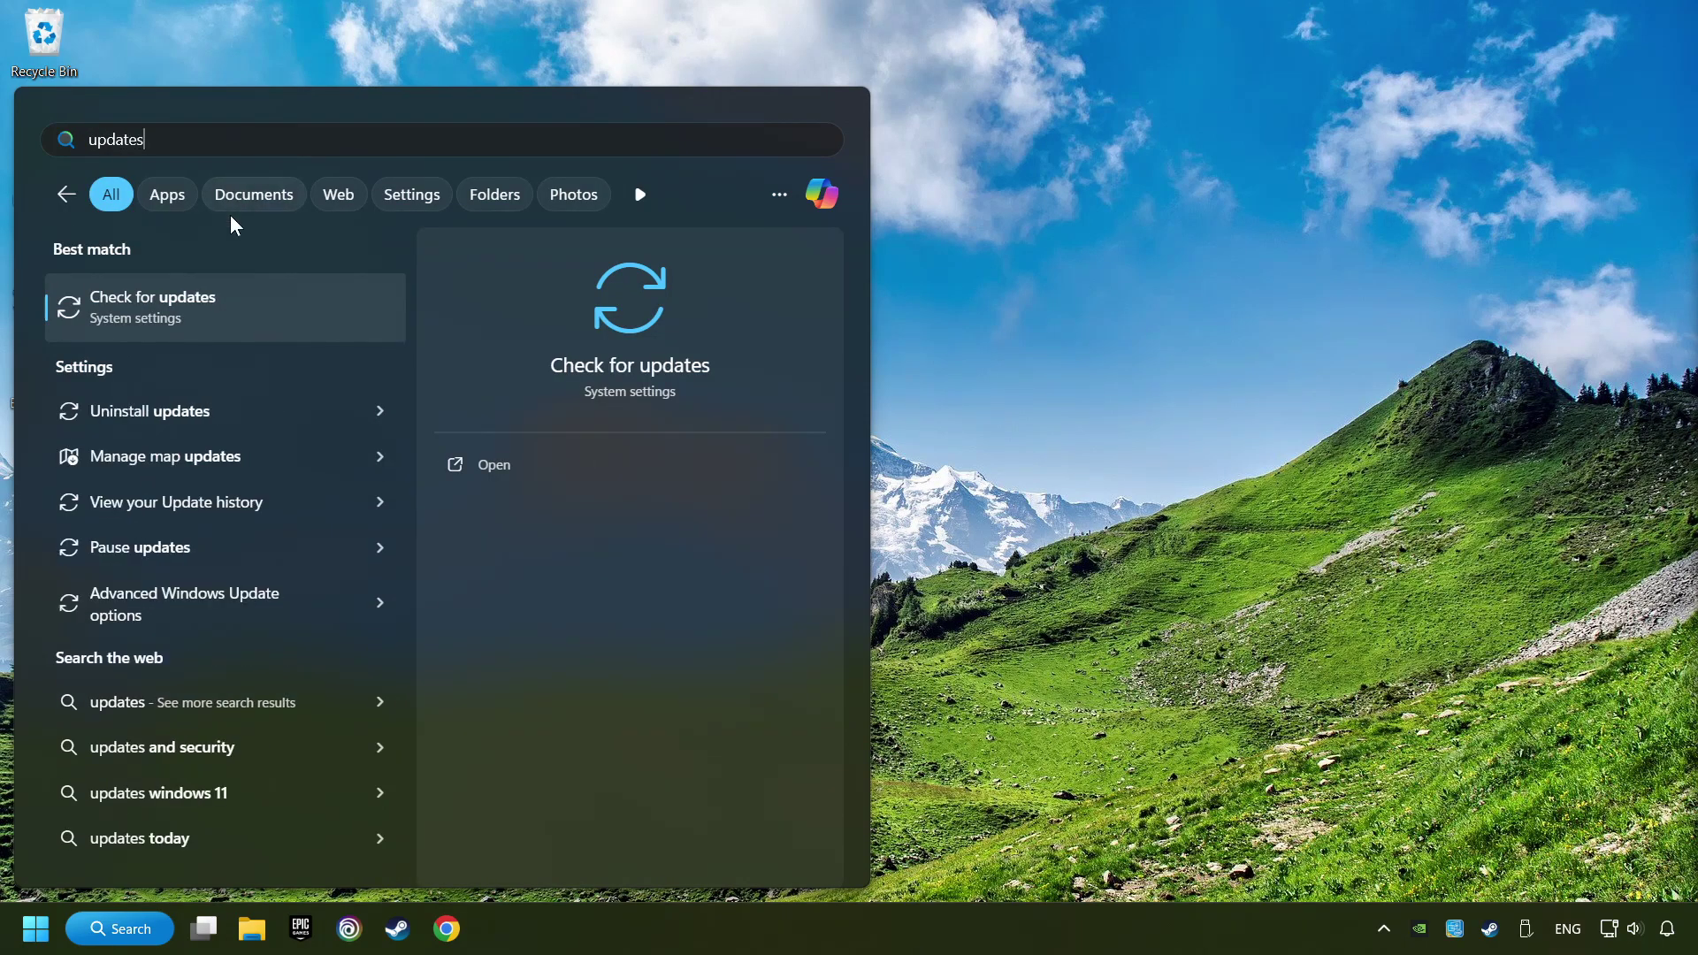
left_click(318, 307)
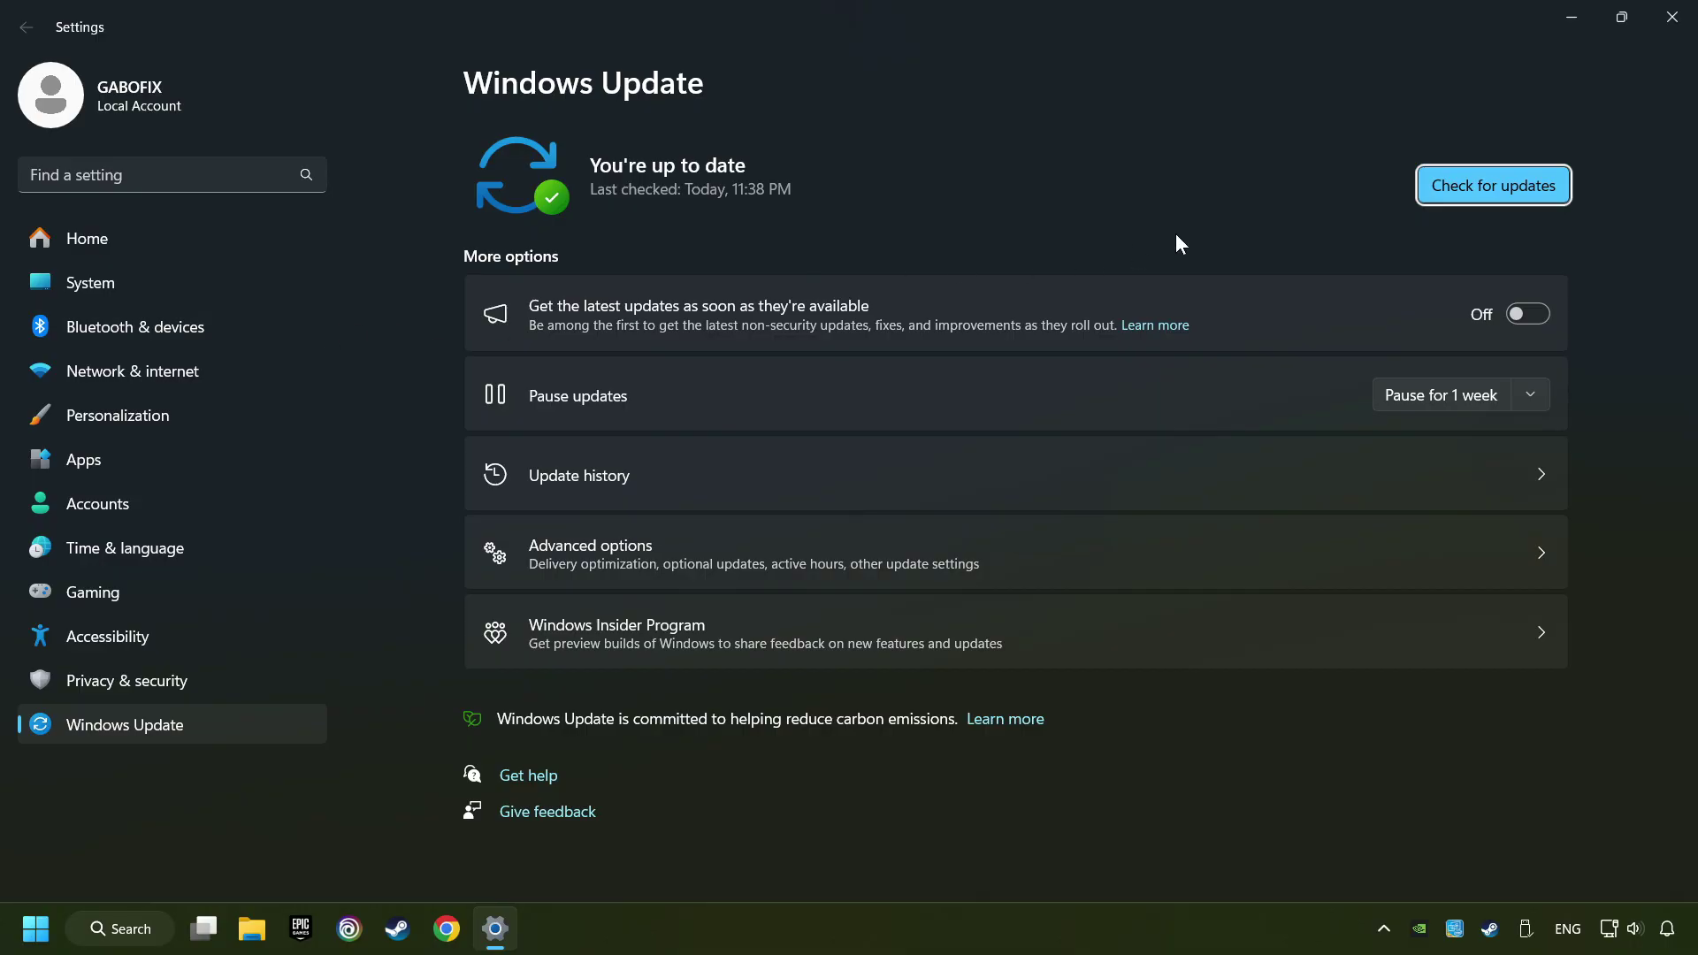
left_click(1513, 195)
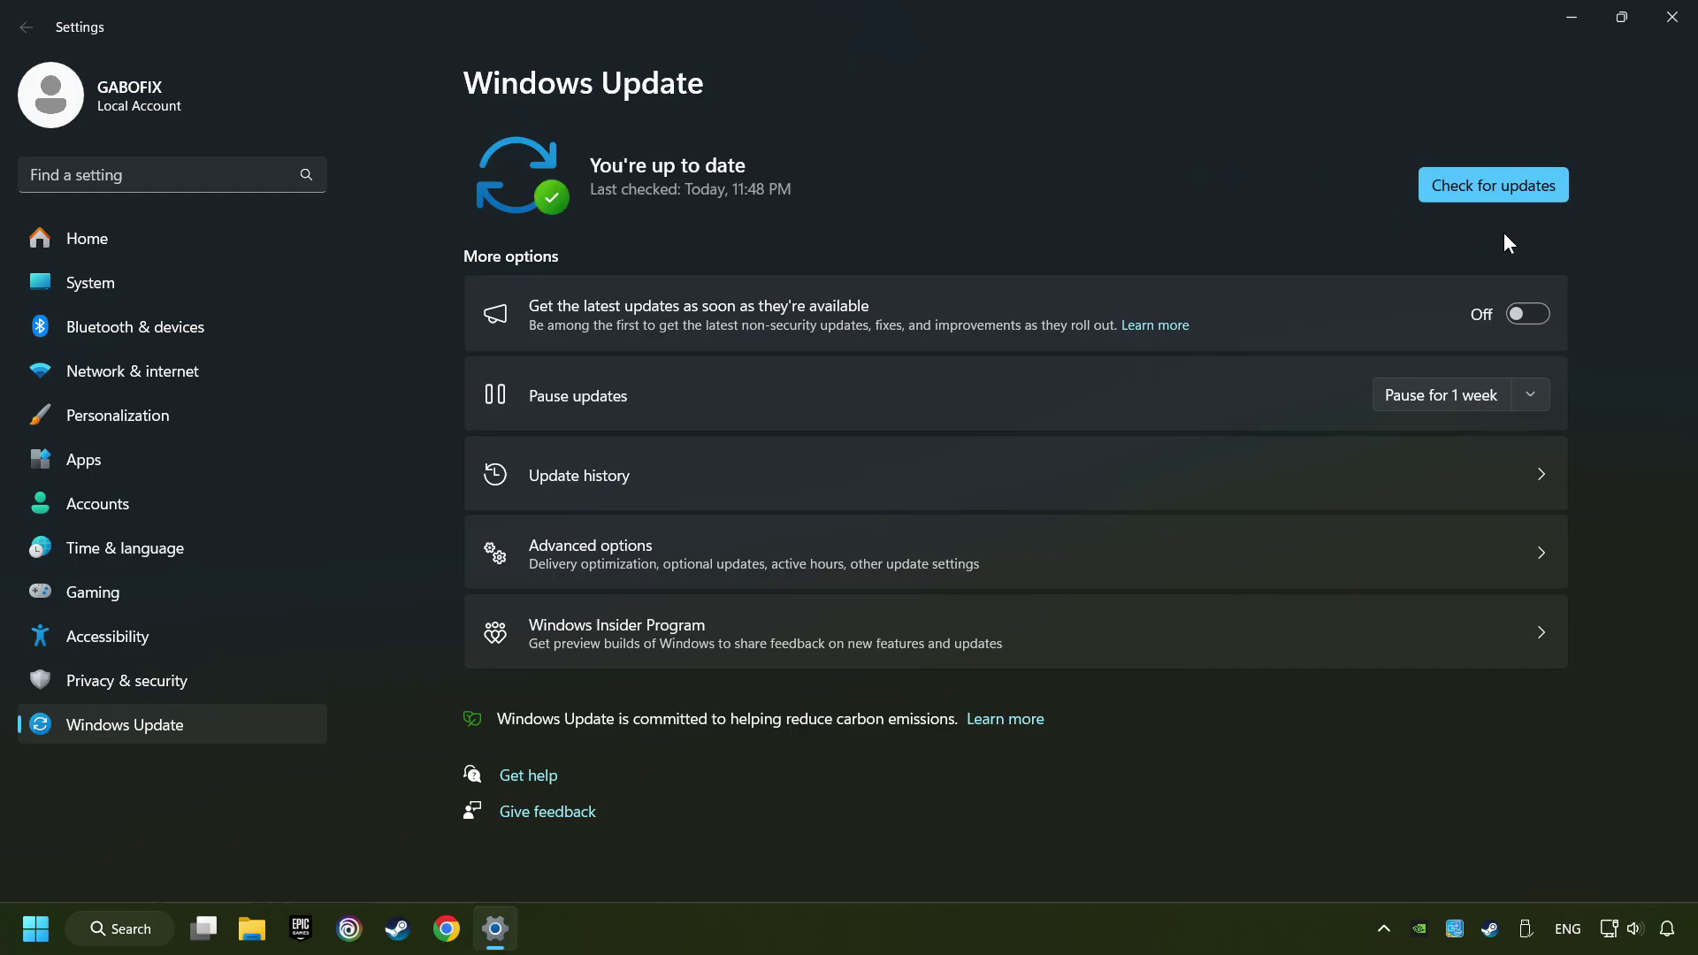
left_click(1670, 32)
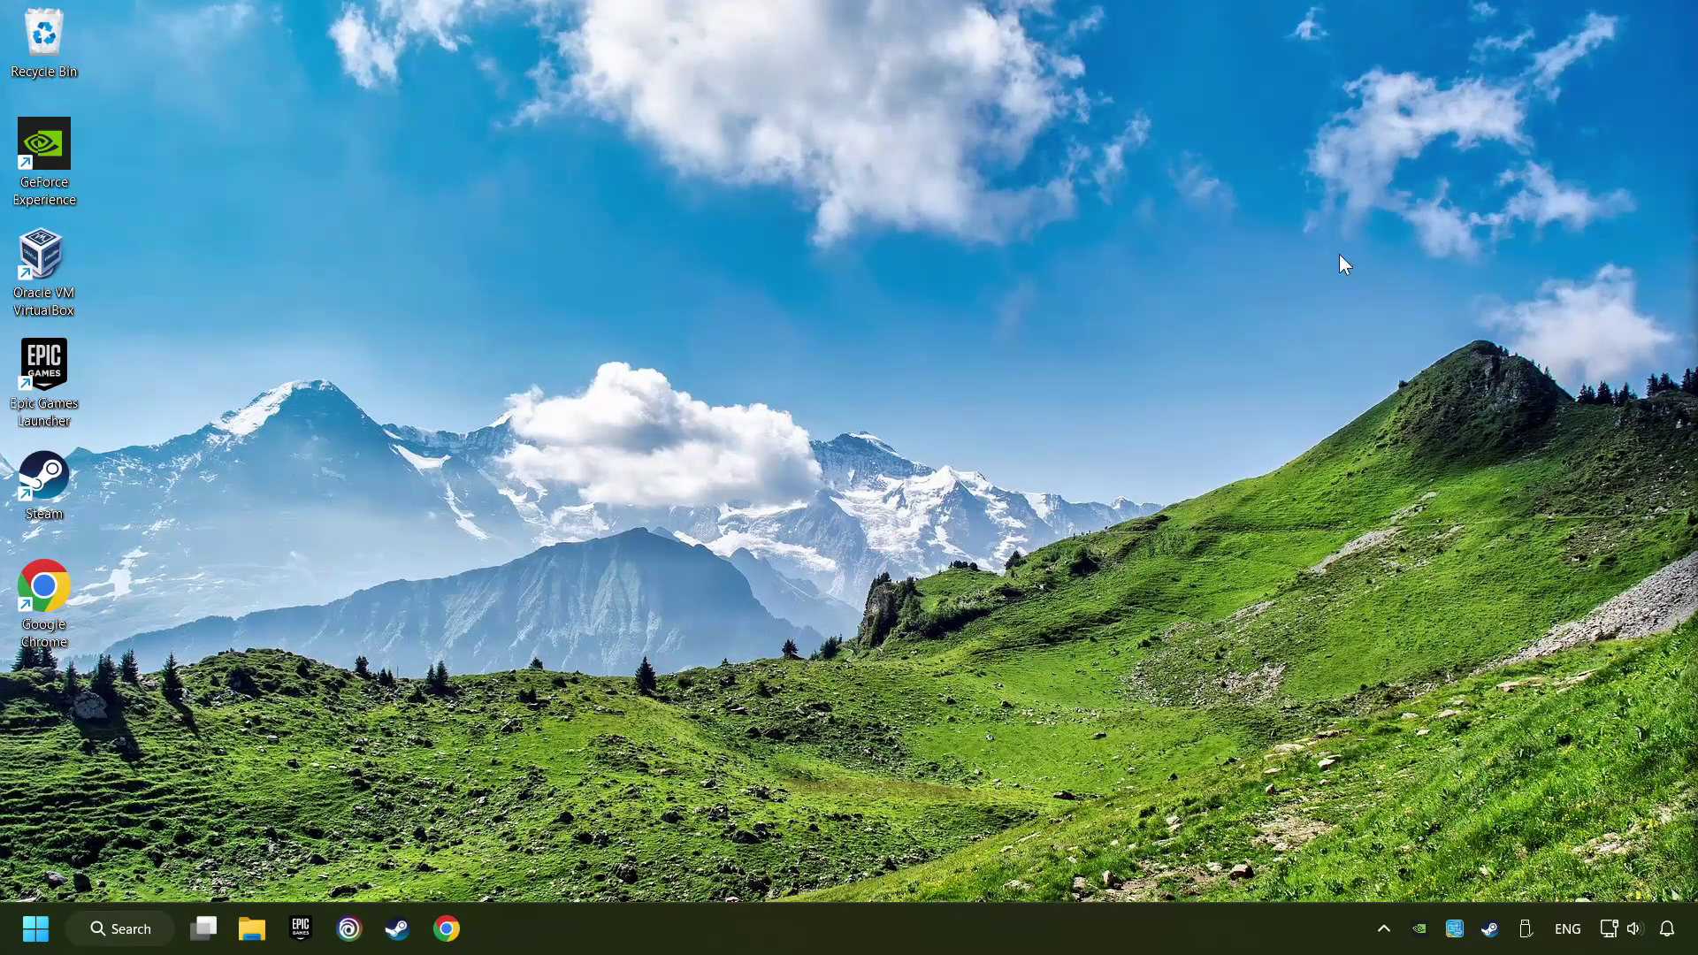
Step: In Task Manager's startup apps, disable Microsoft To Do, Microsoft Teams (personal) and jusched.exe
right_click(837, 929)
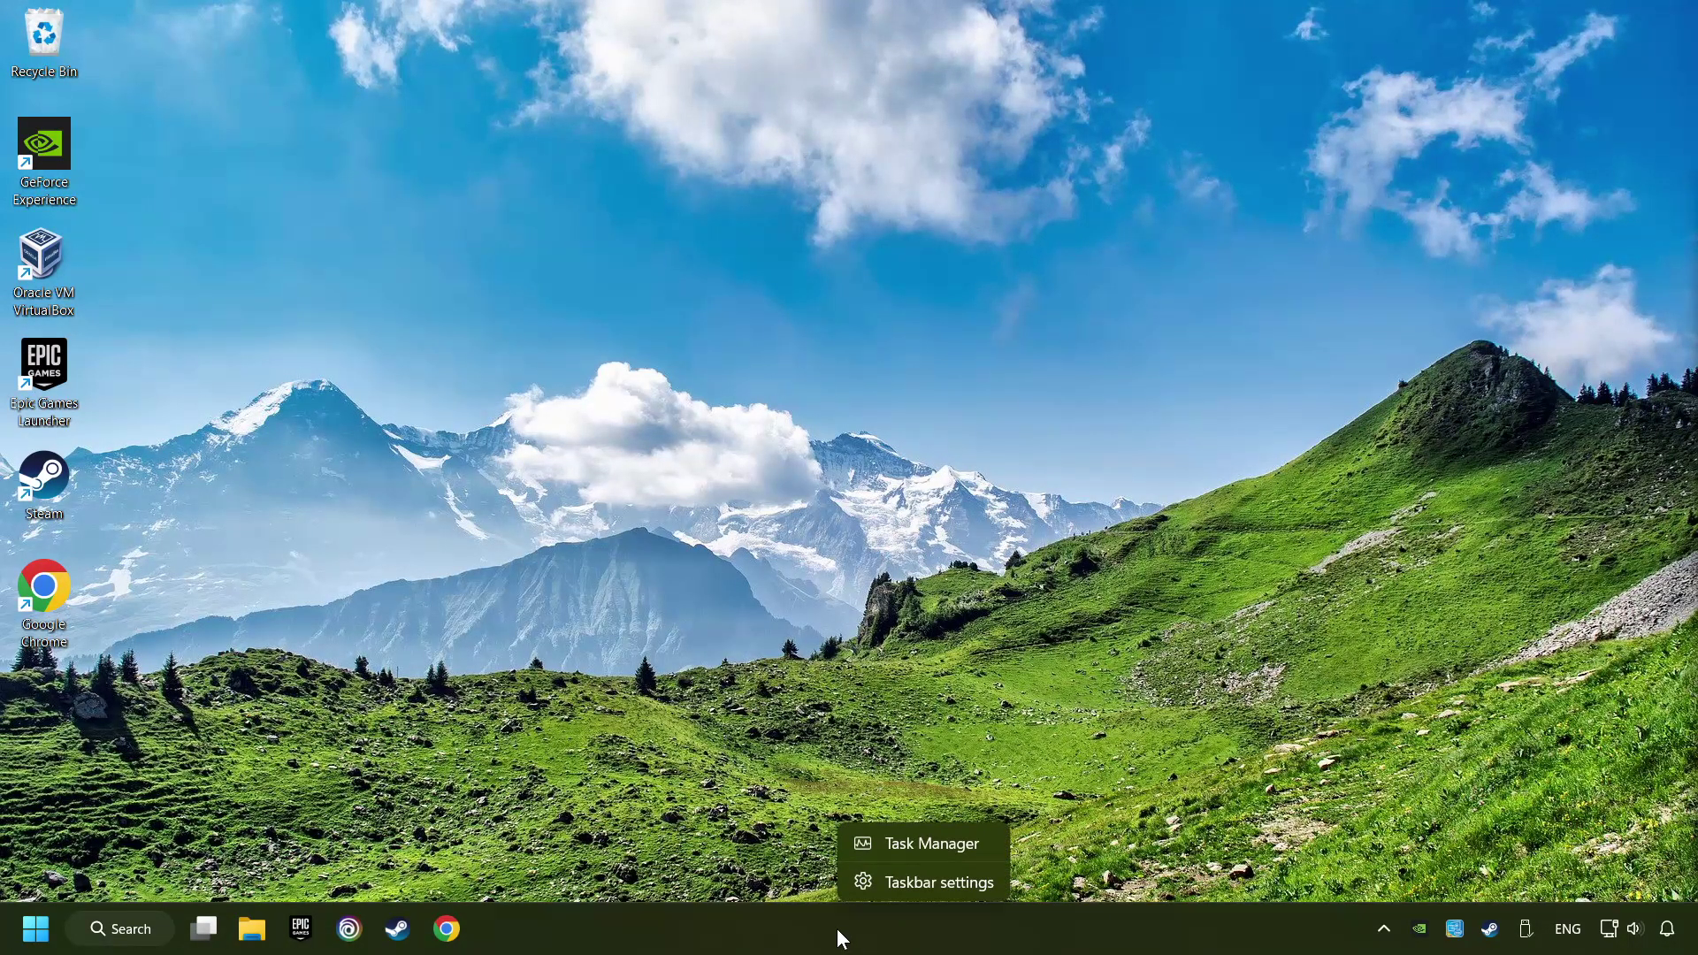
left_click(969, 843)
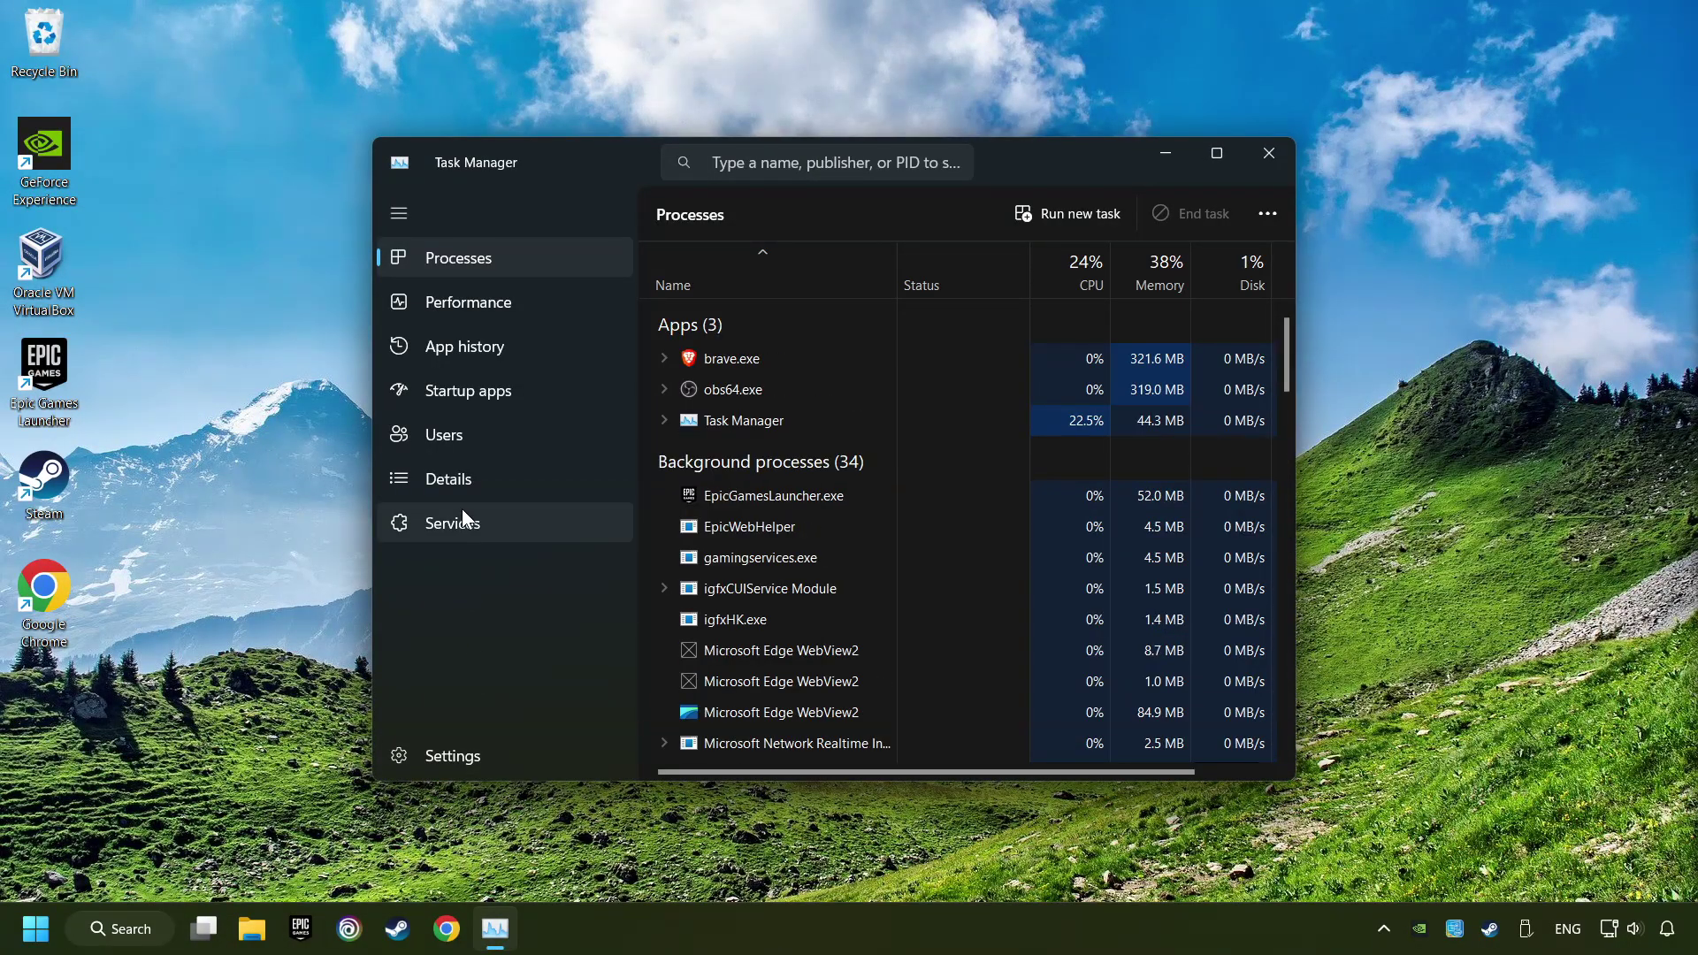
left_click(546, 394)
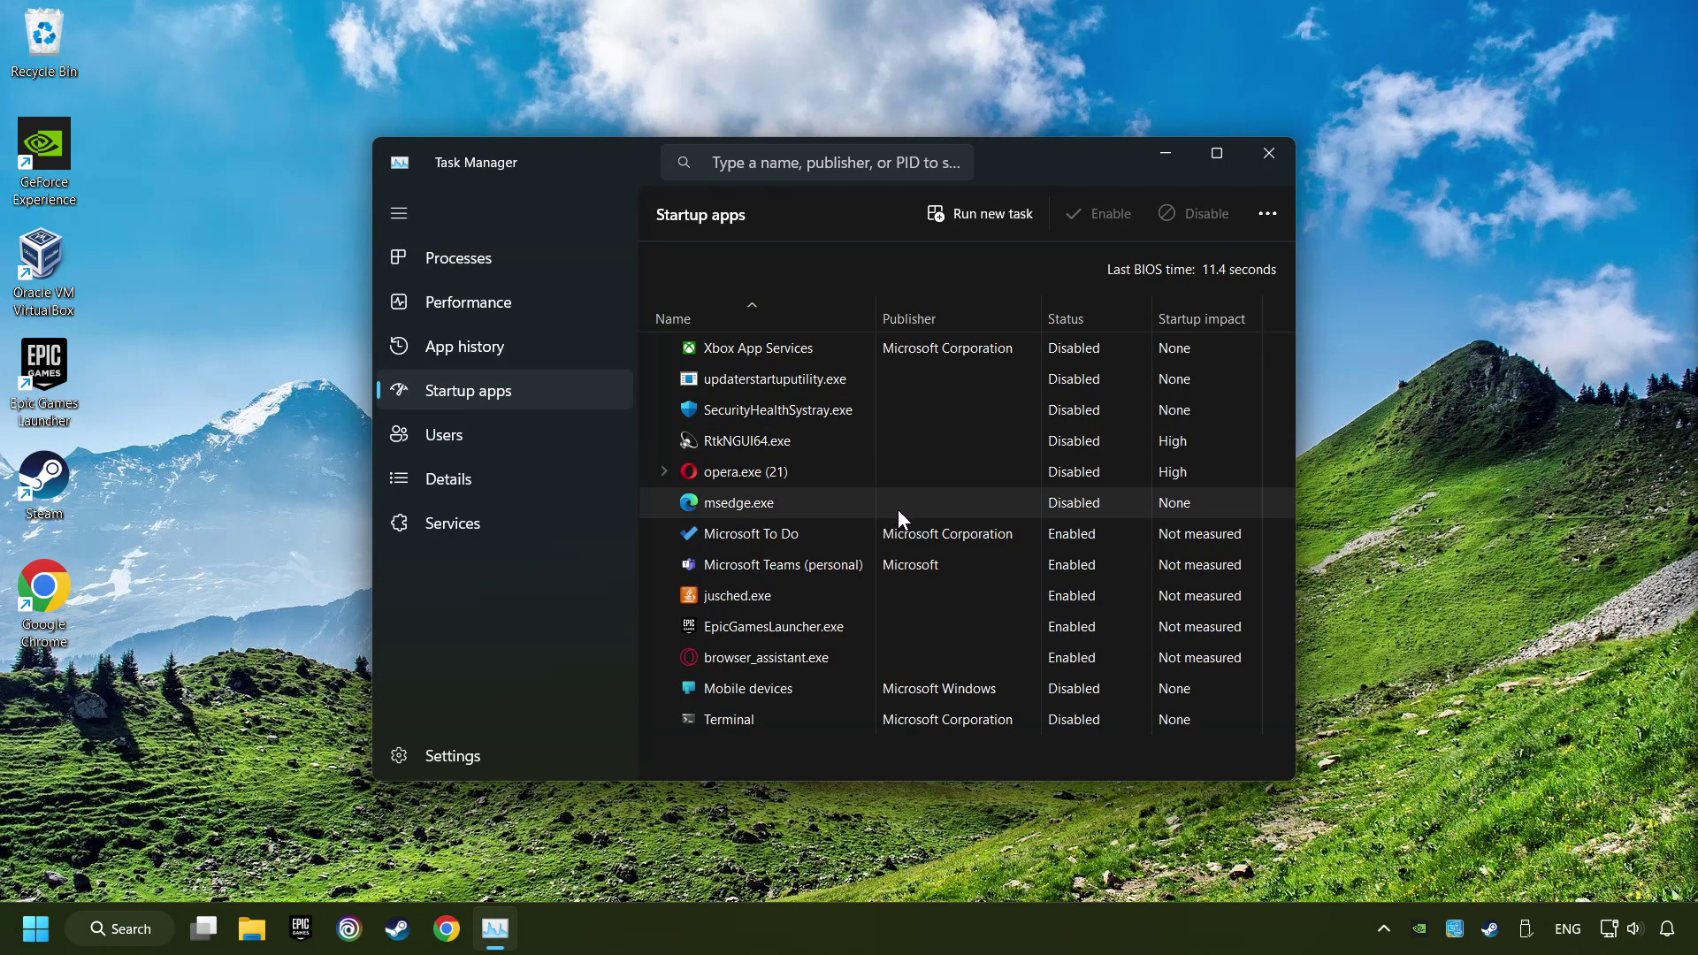
left_click(921, 534)
left_click(1196, 226)
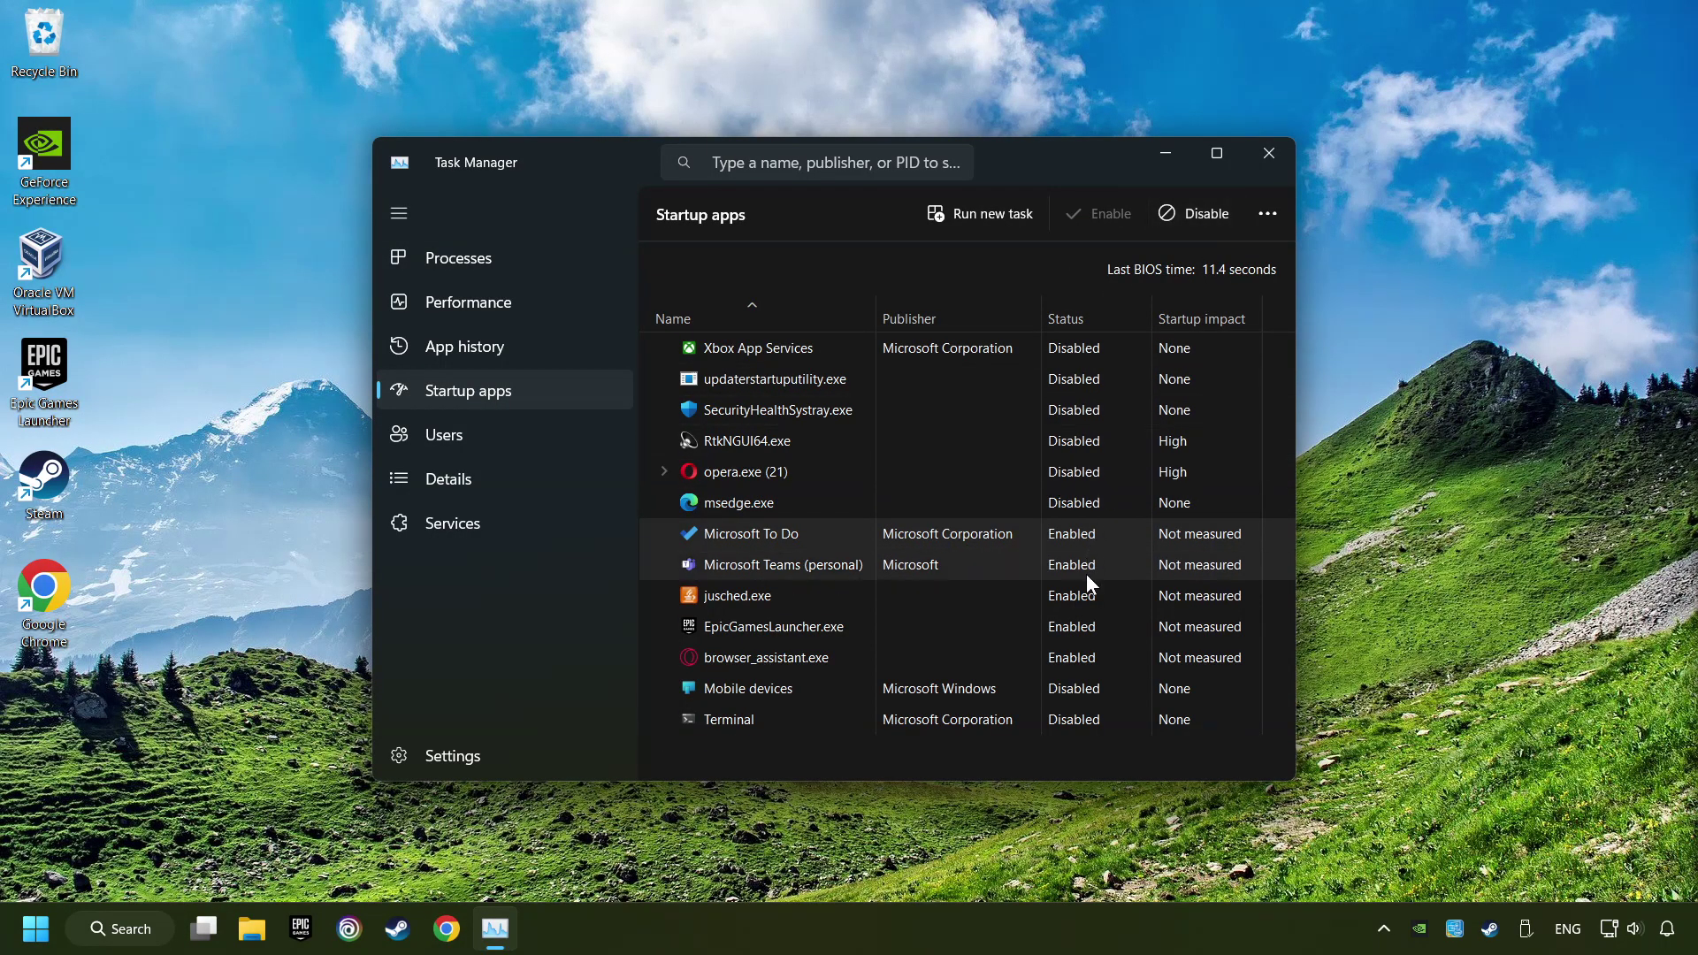
left_click(1086, 570)
left_click(1133, 592)
left_click(1194, 226)
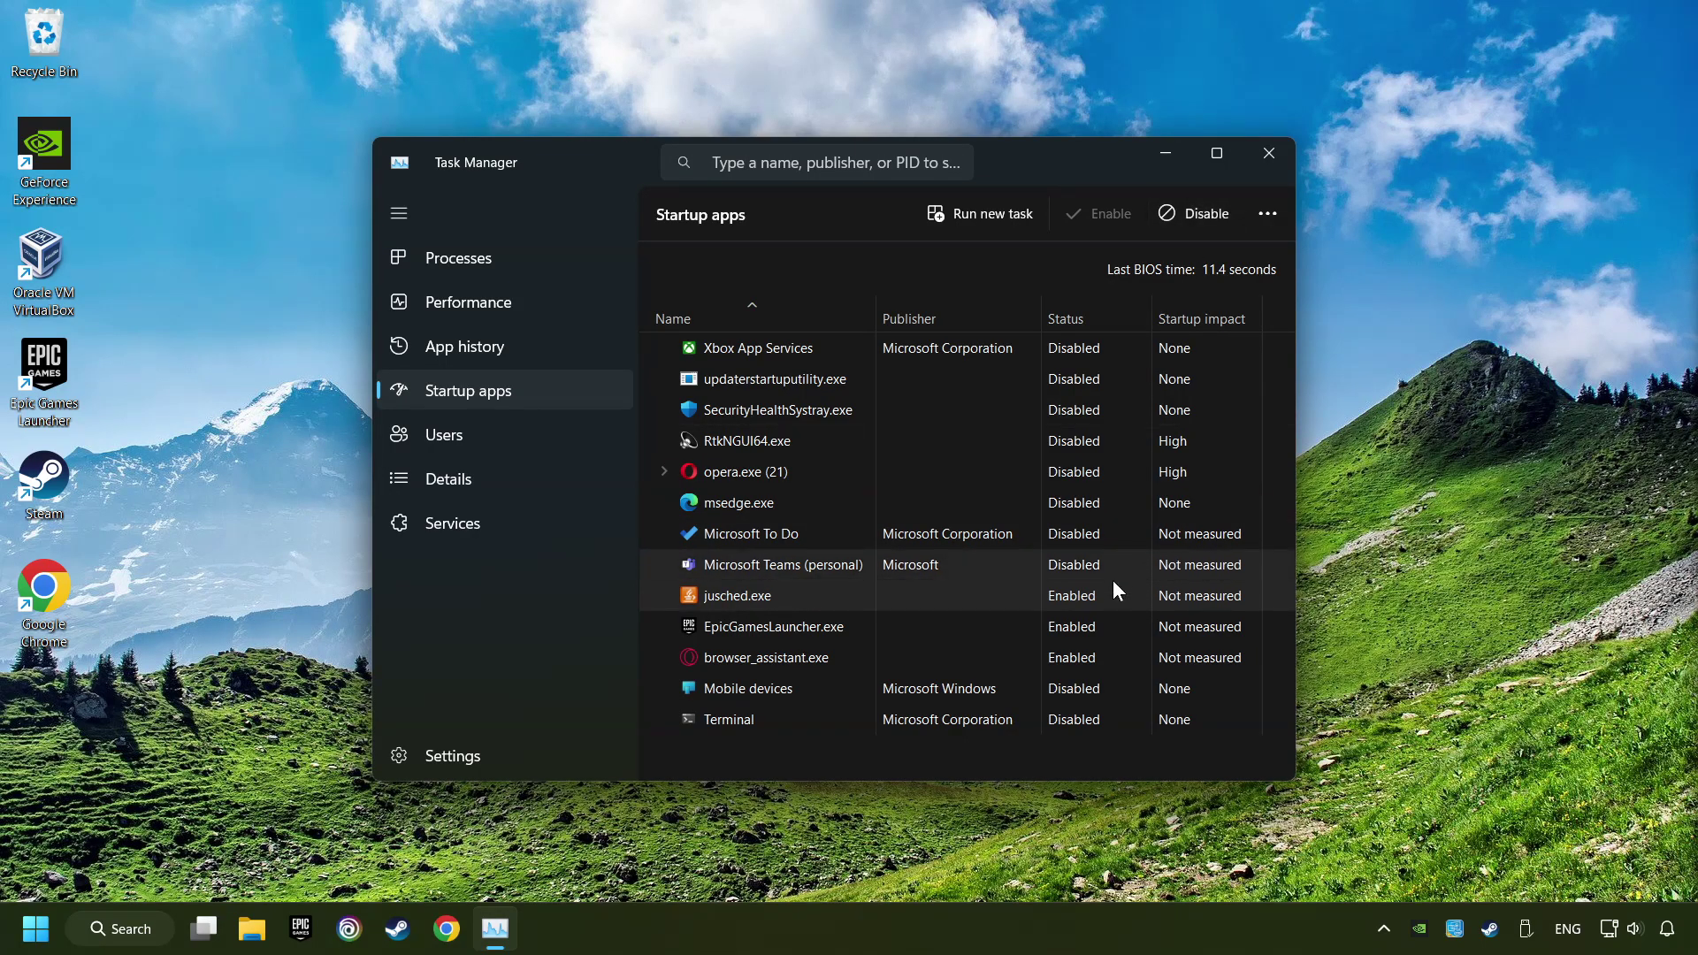
Step: Disable the startup apps EpicGamesLauncher.exe and browser_assistant.exe, and close Task Manager
left_click(1119, 626)
left_click(1208, 218)
left_click(1140, 652)
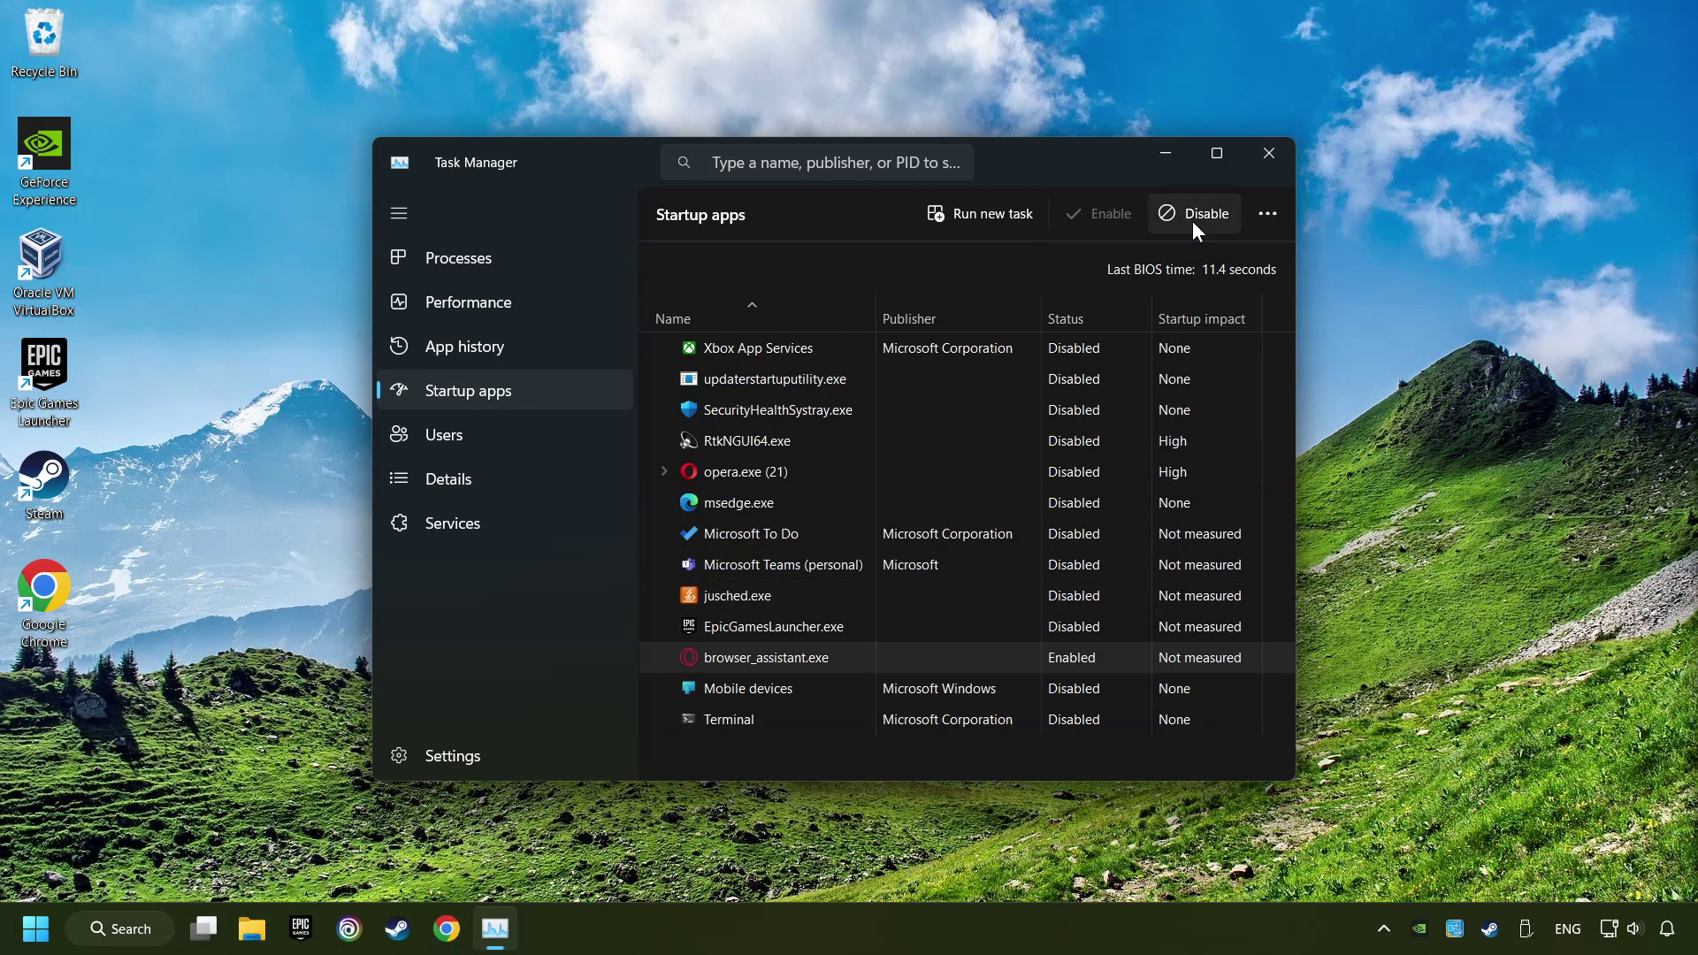
left_click(1193, 221)
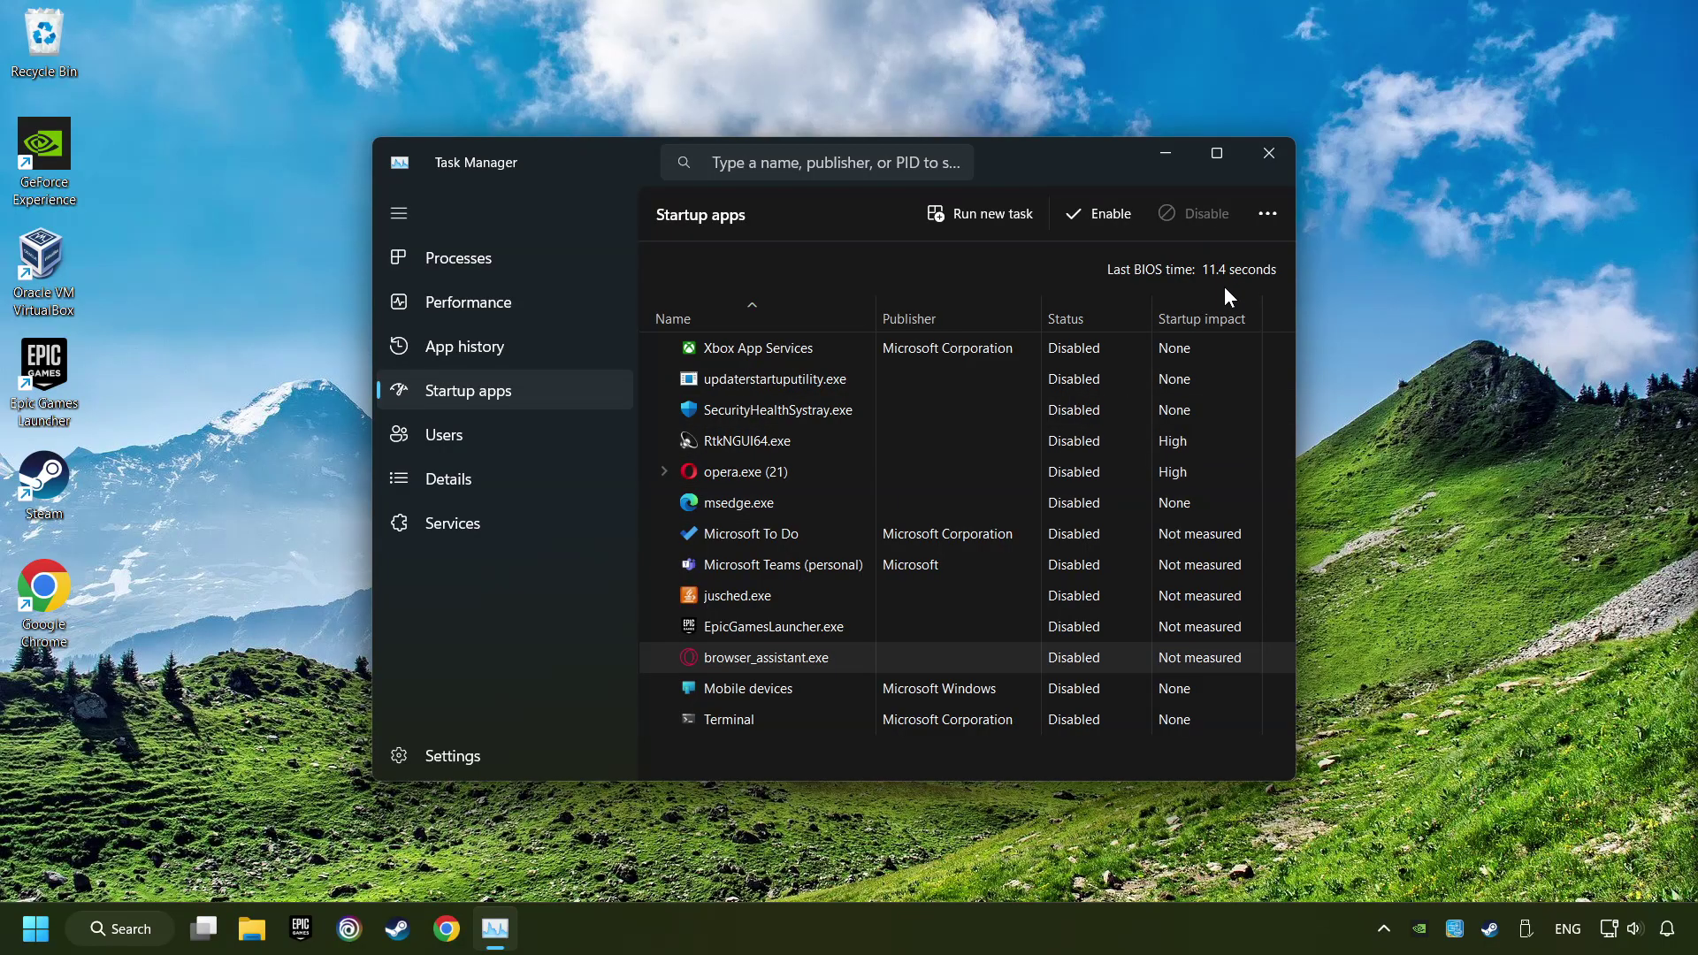
left_click(1262, 152)
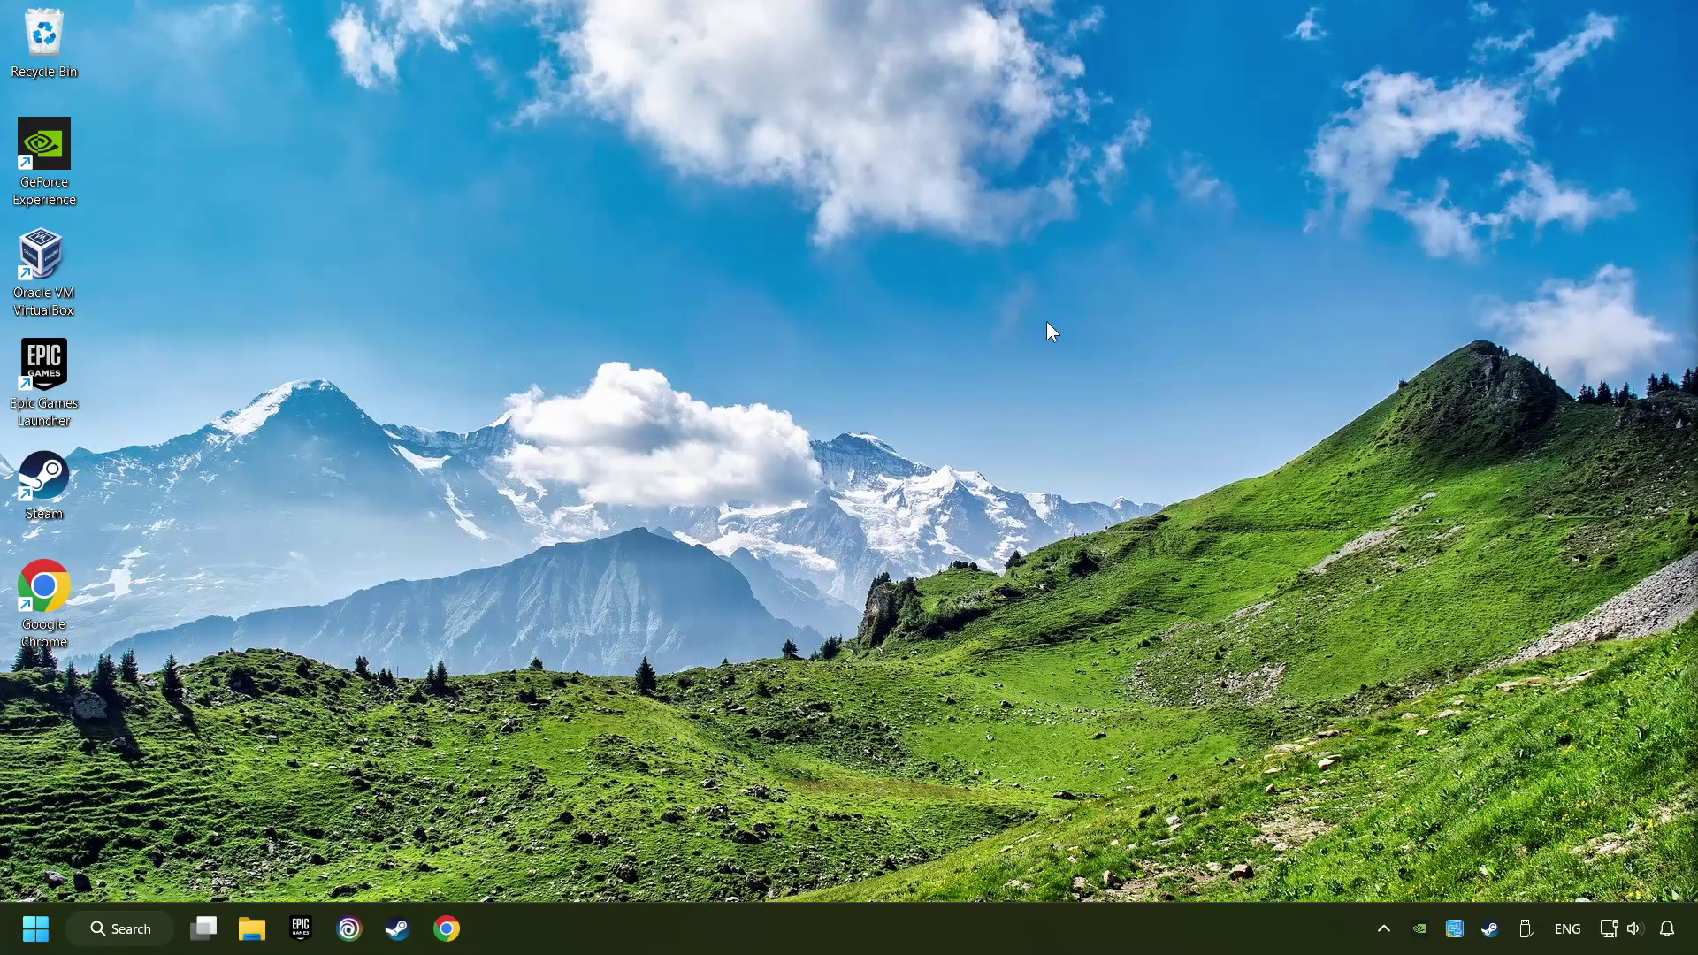
Step: Open the Microsoft Defender Antivirus exclusions in the Virus & threat protection settings of Windows Security, and close the window
left_click(128, 929)
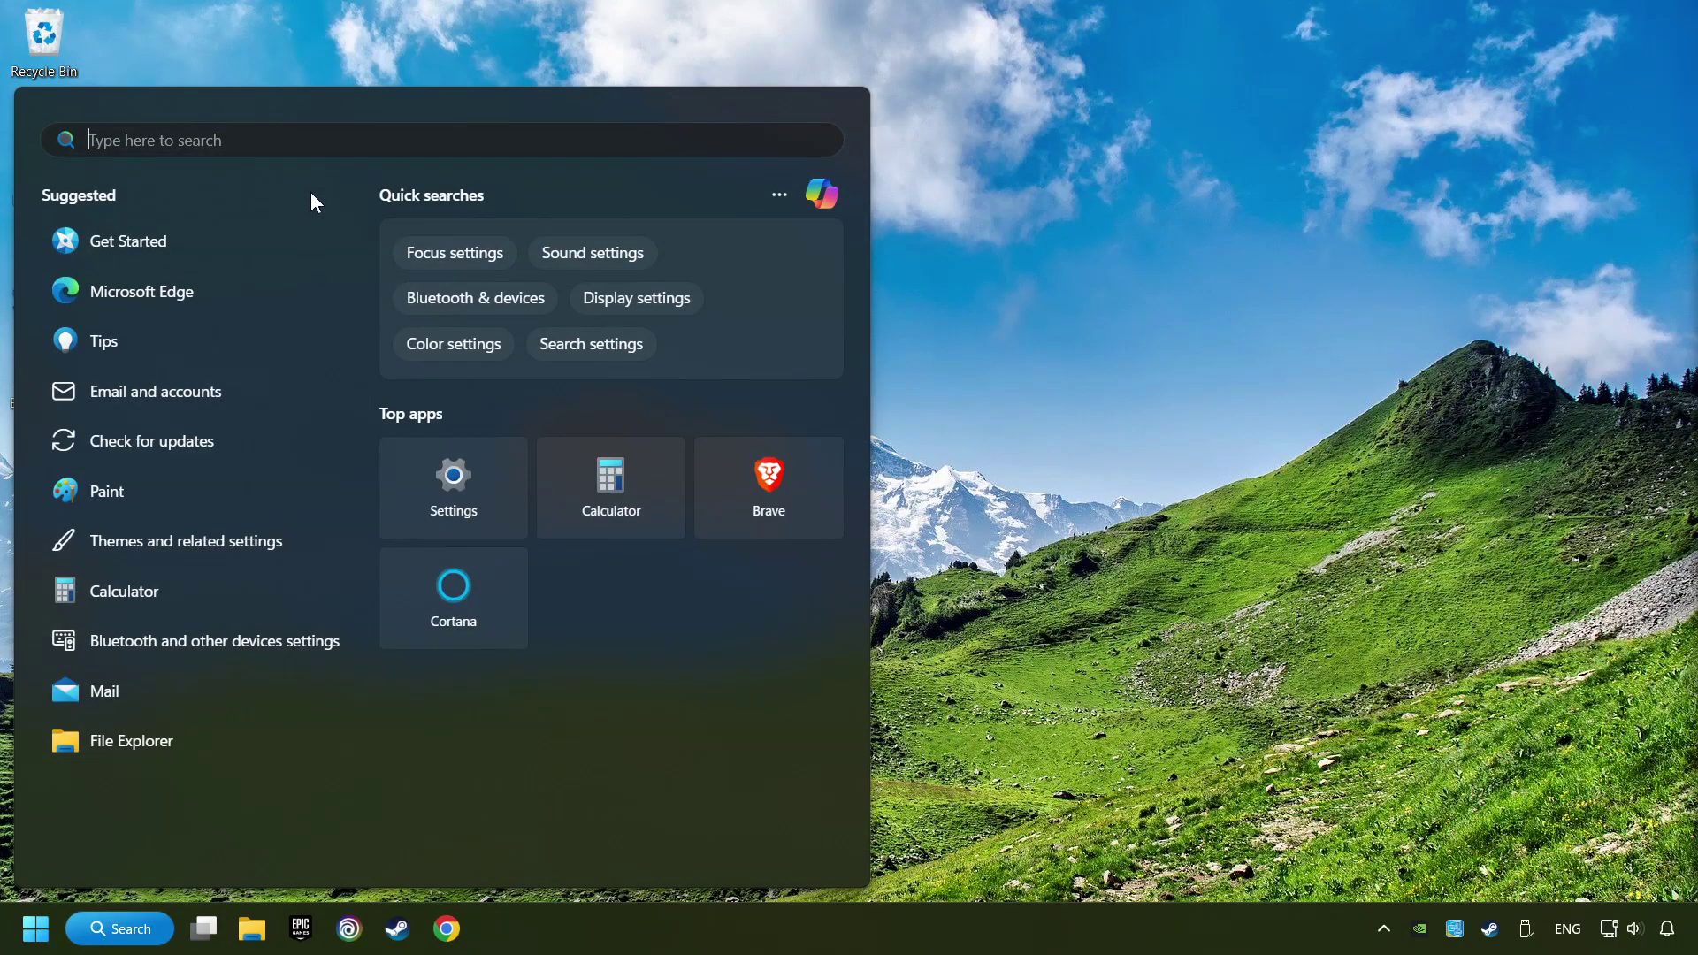
type("windows s")
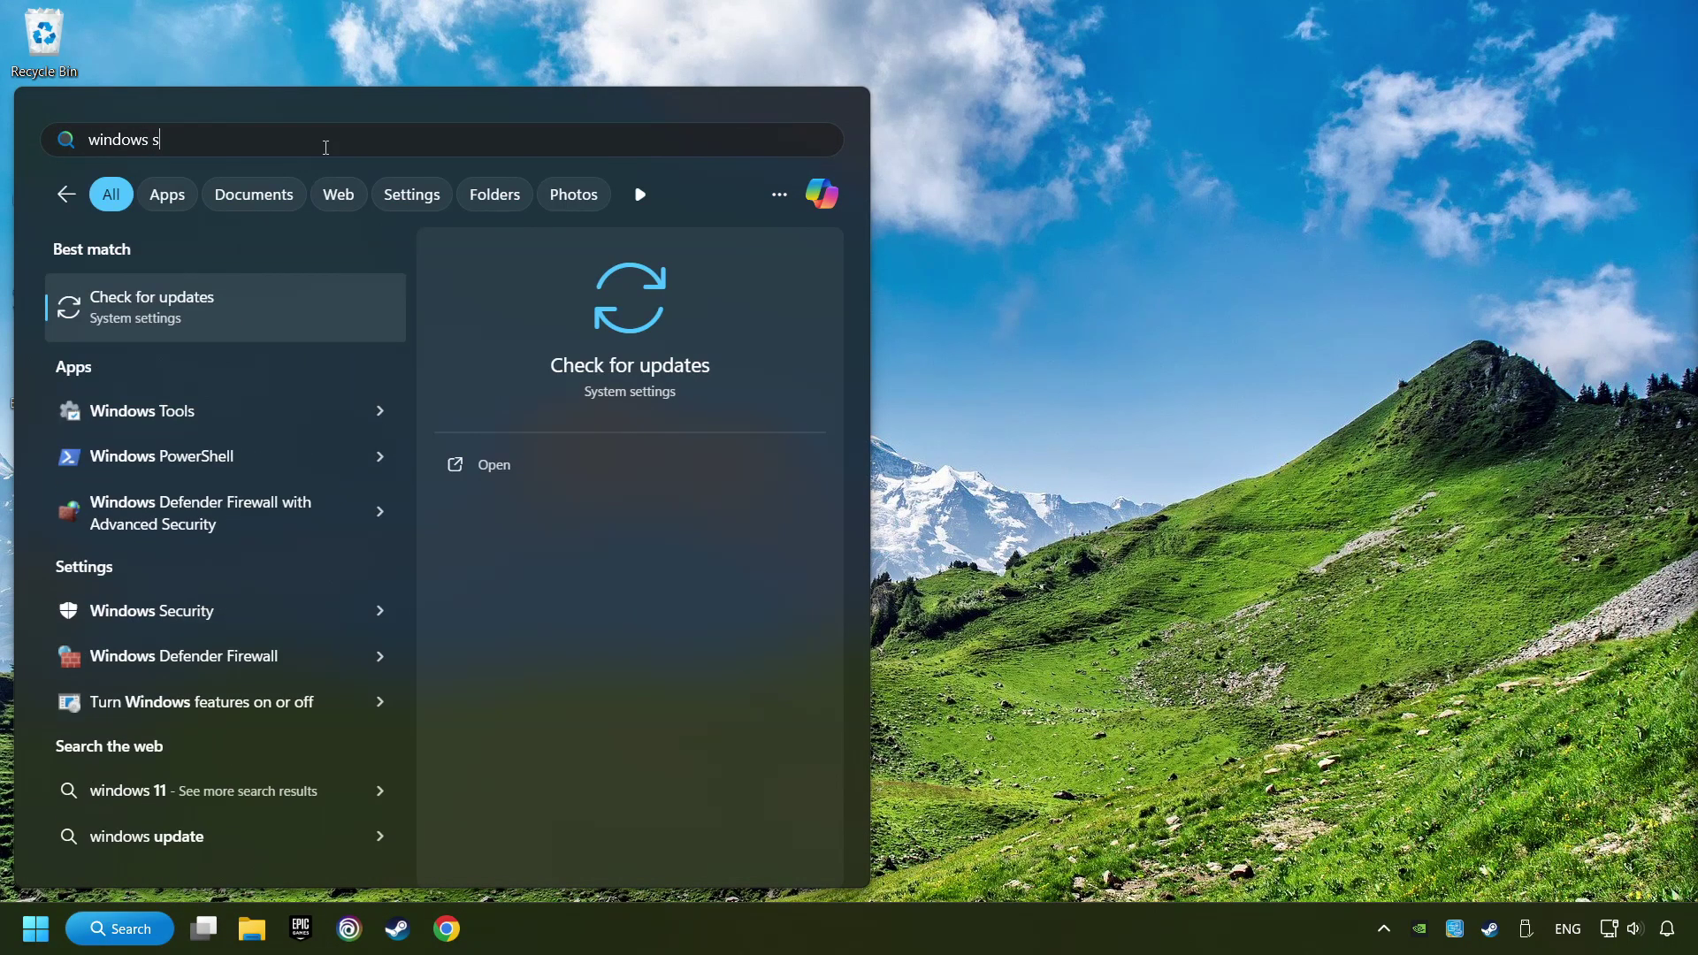
type("ecur")
type("ity")
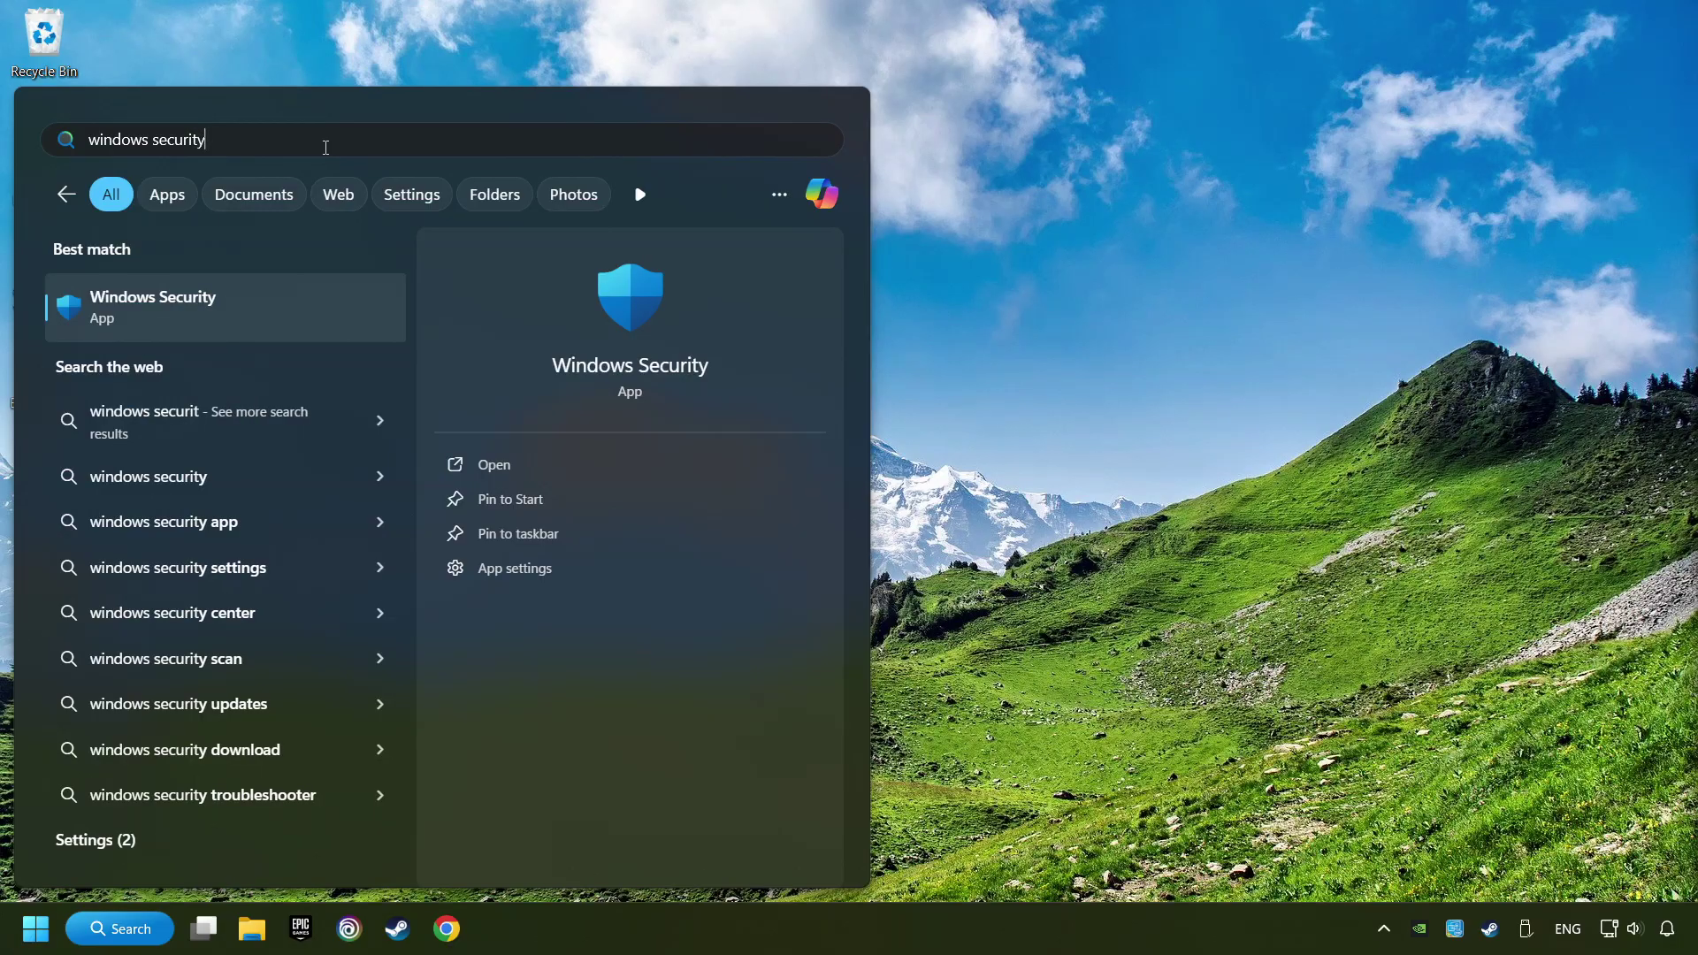
left_click(343, 308)
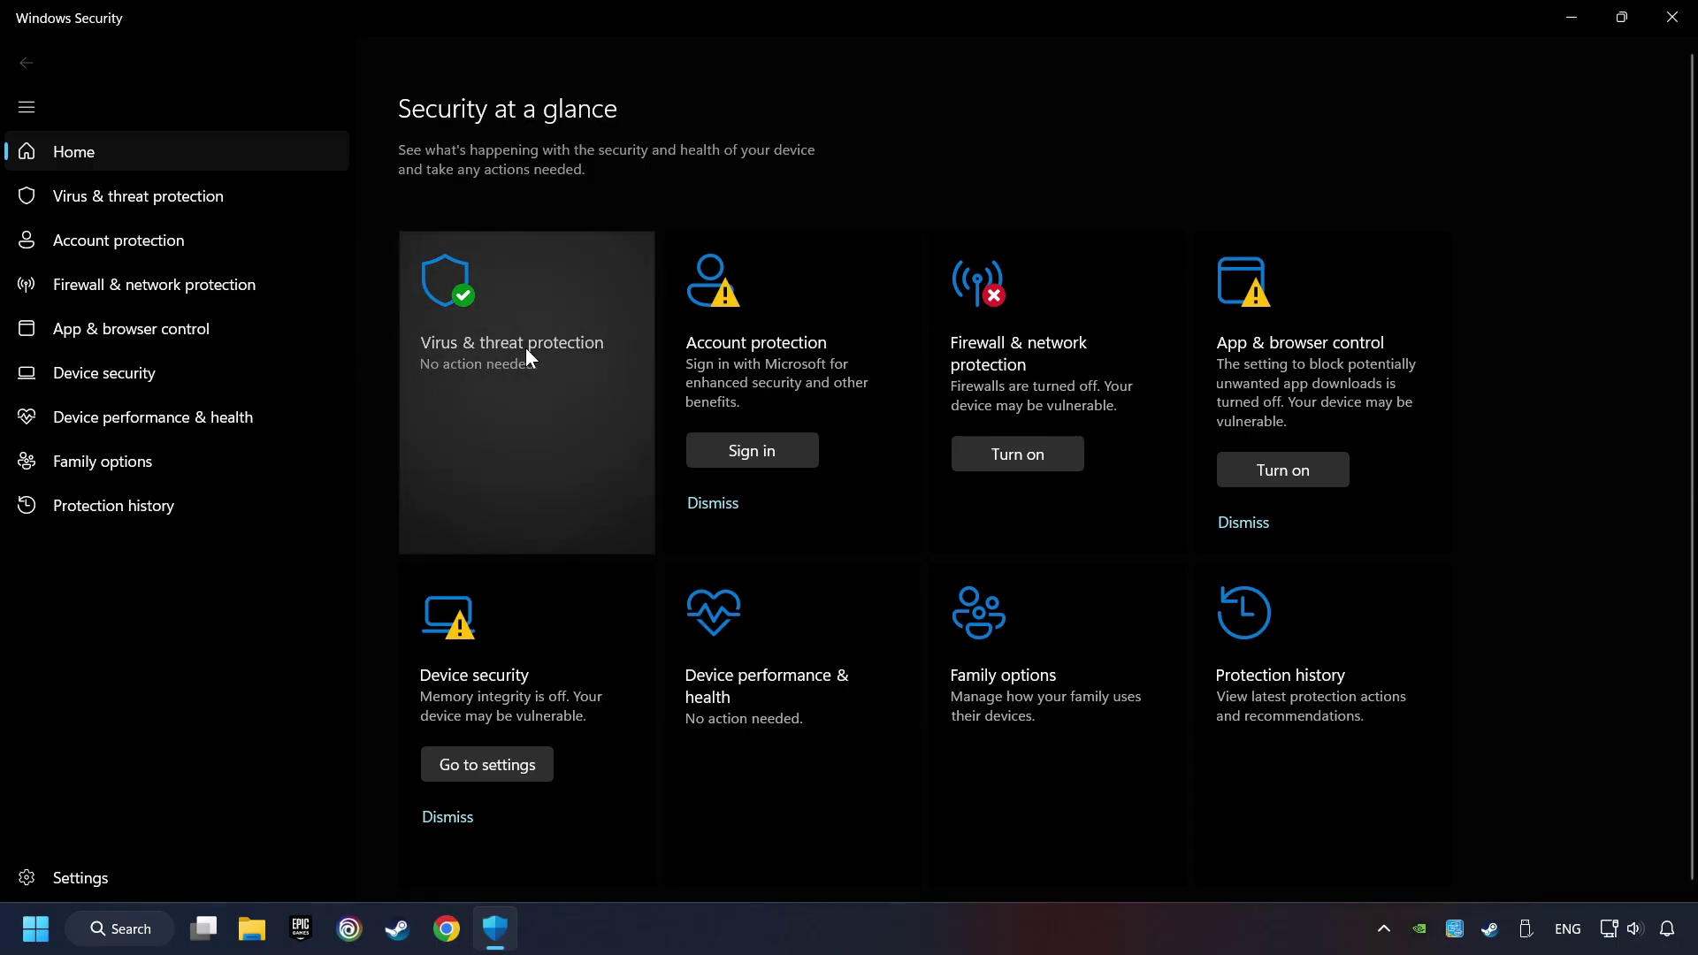
left_click(550, 382)
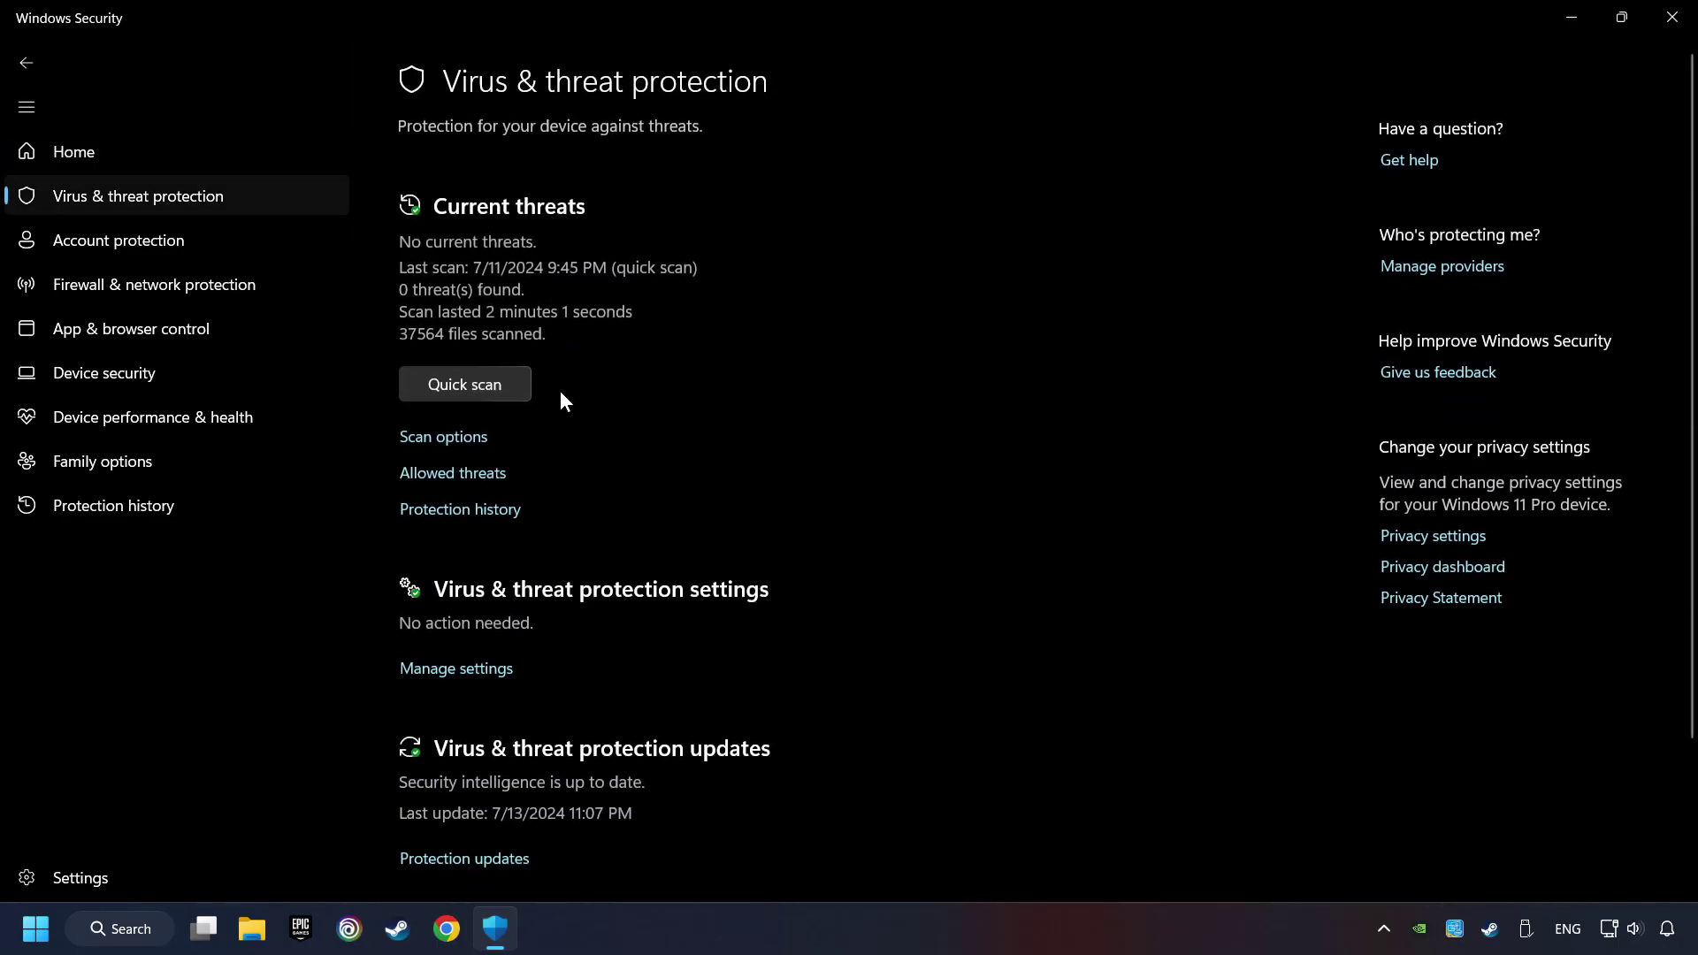
scroll(575, 427, "down", 2)
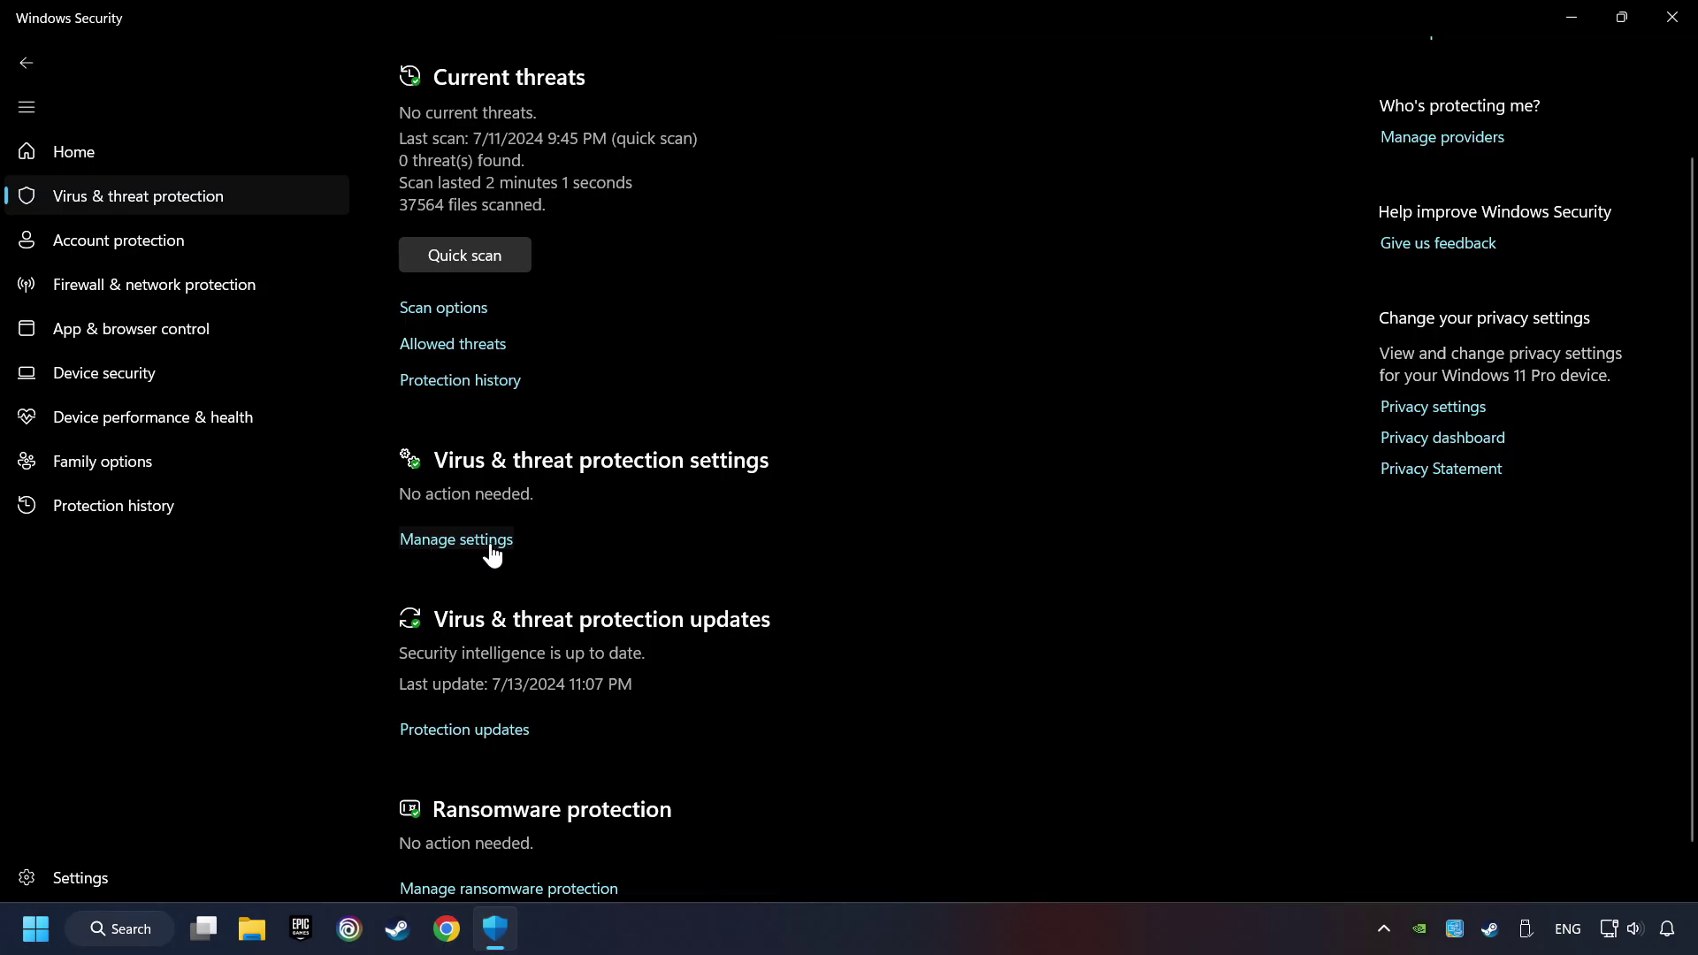
left_click(492, 543)
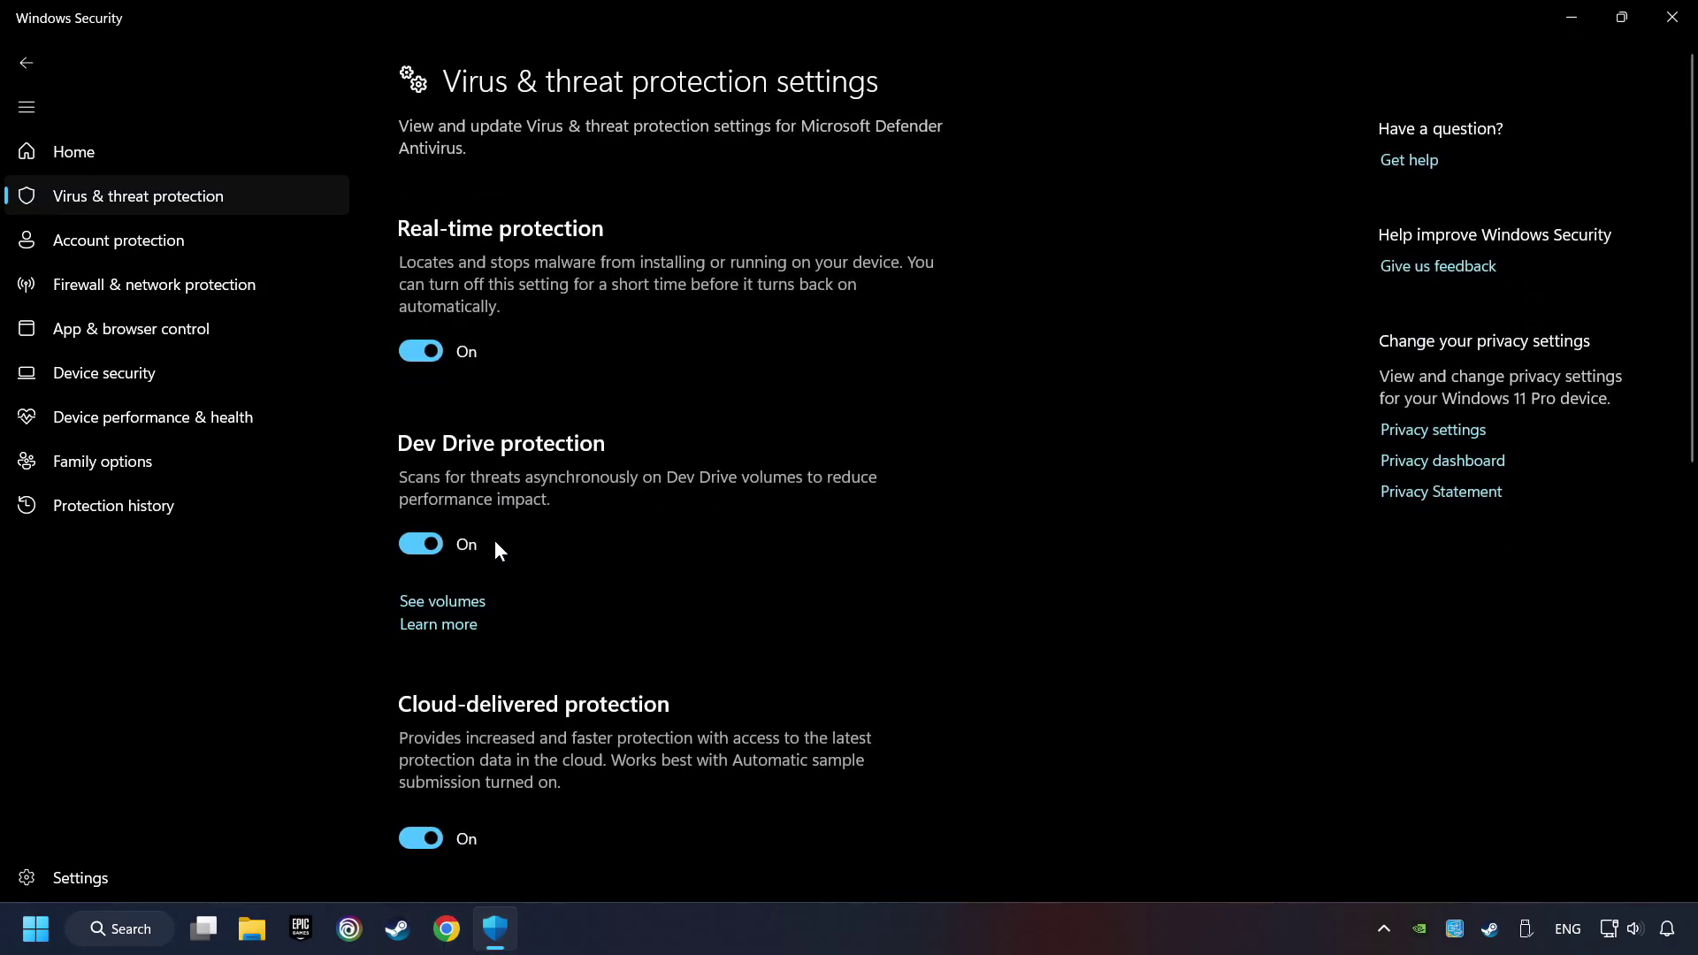
scroll(619, 549, "down", 10)
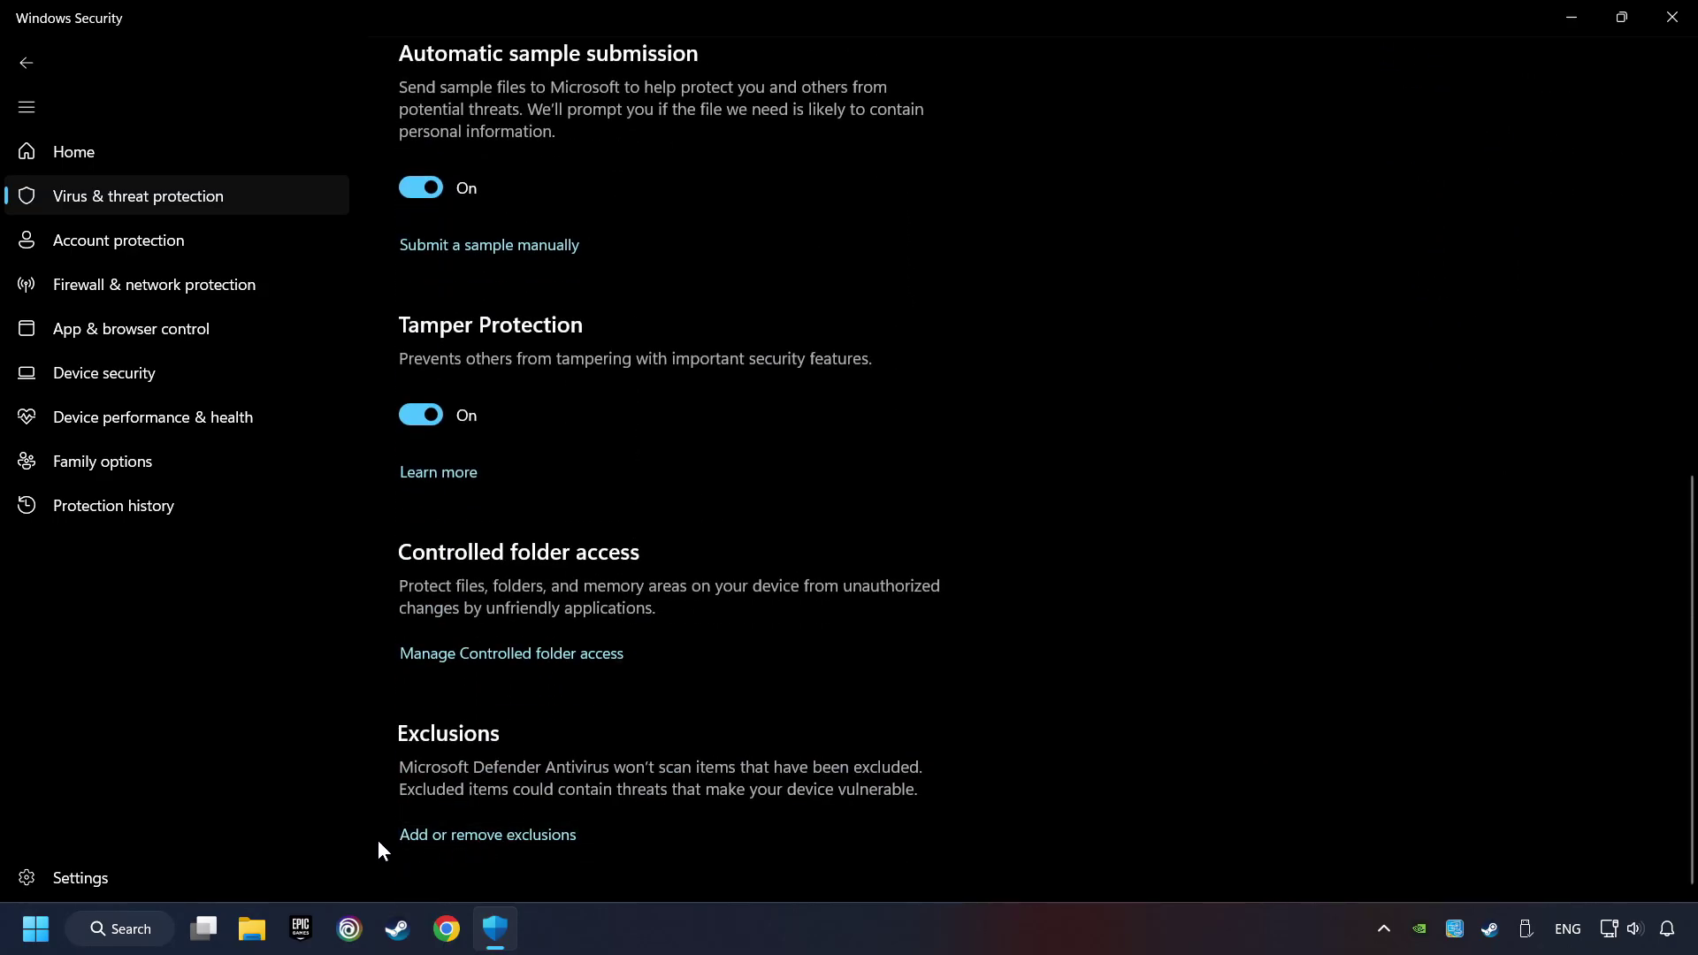
left_click(512, 836)
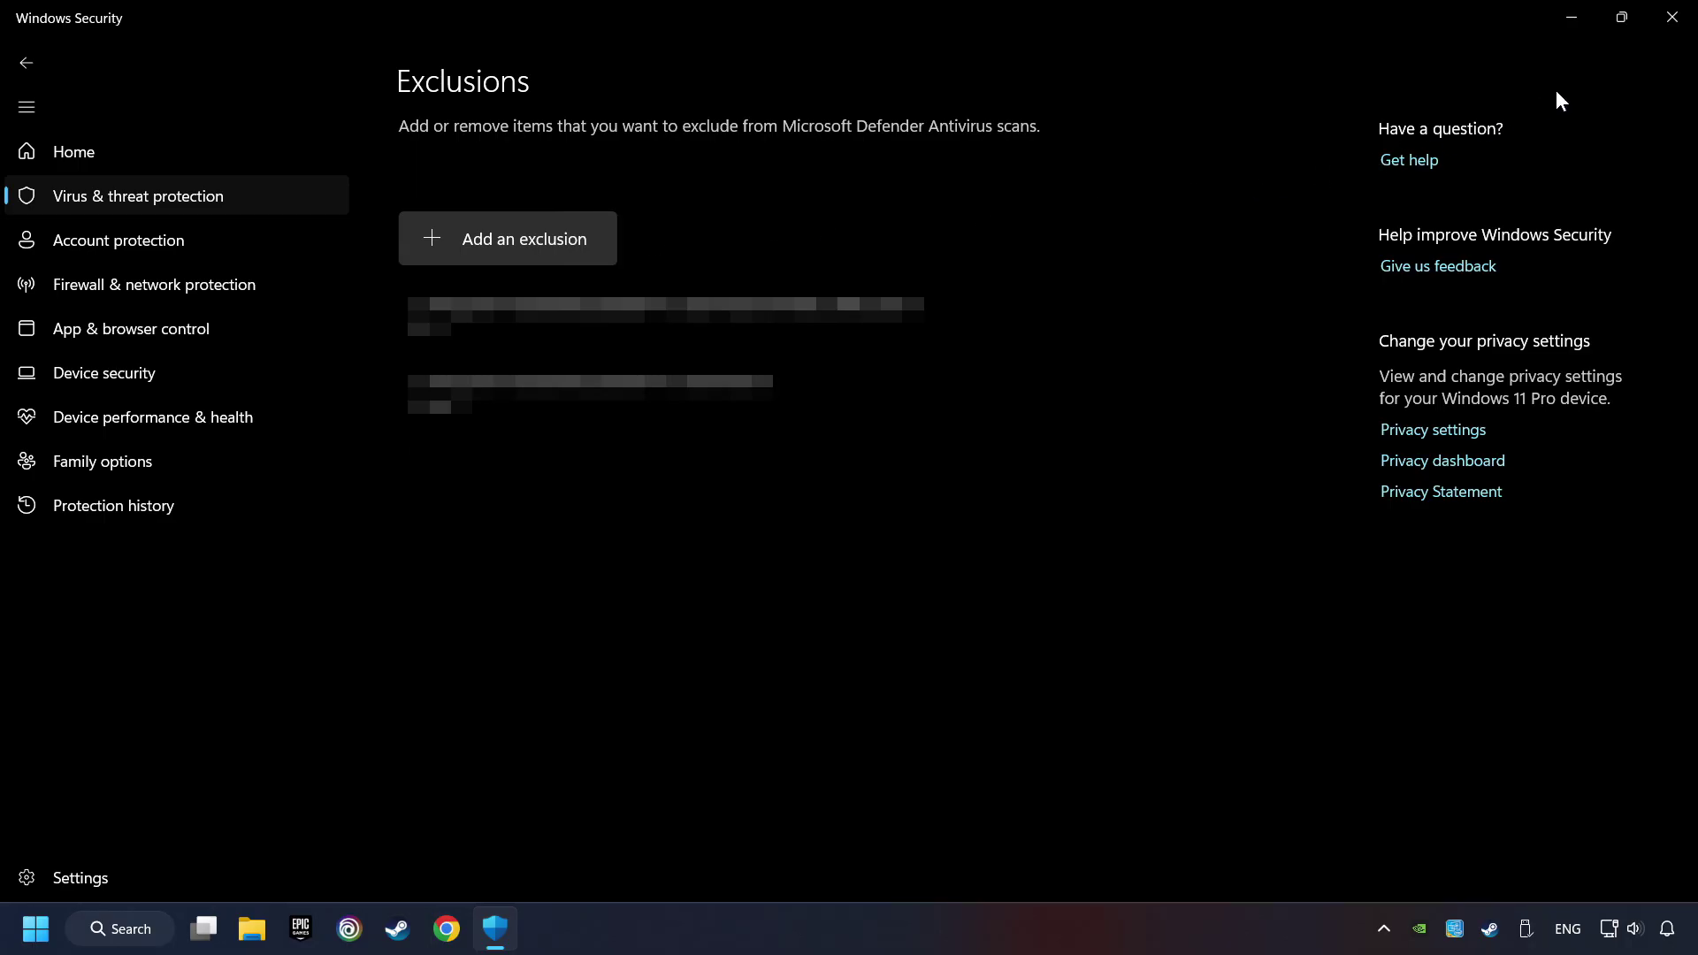
left_click(1669, 29)
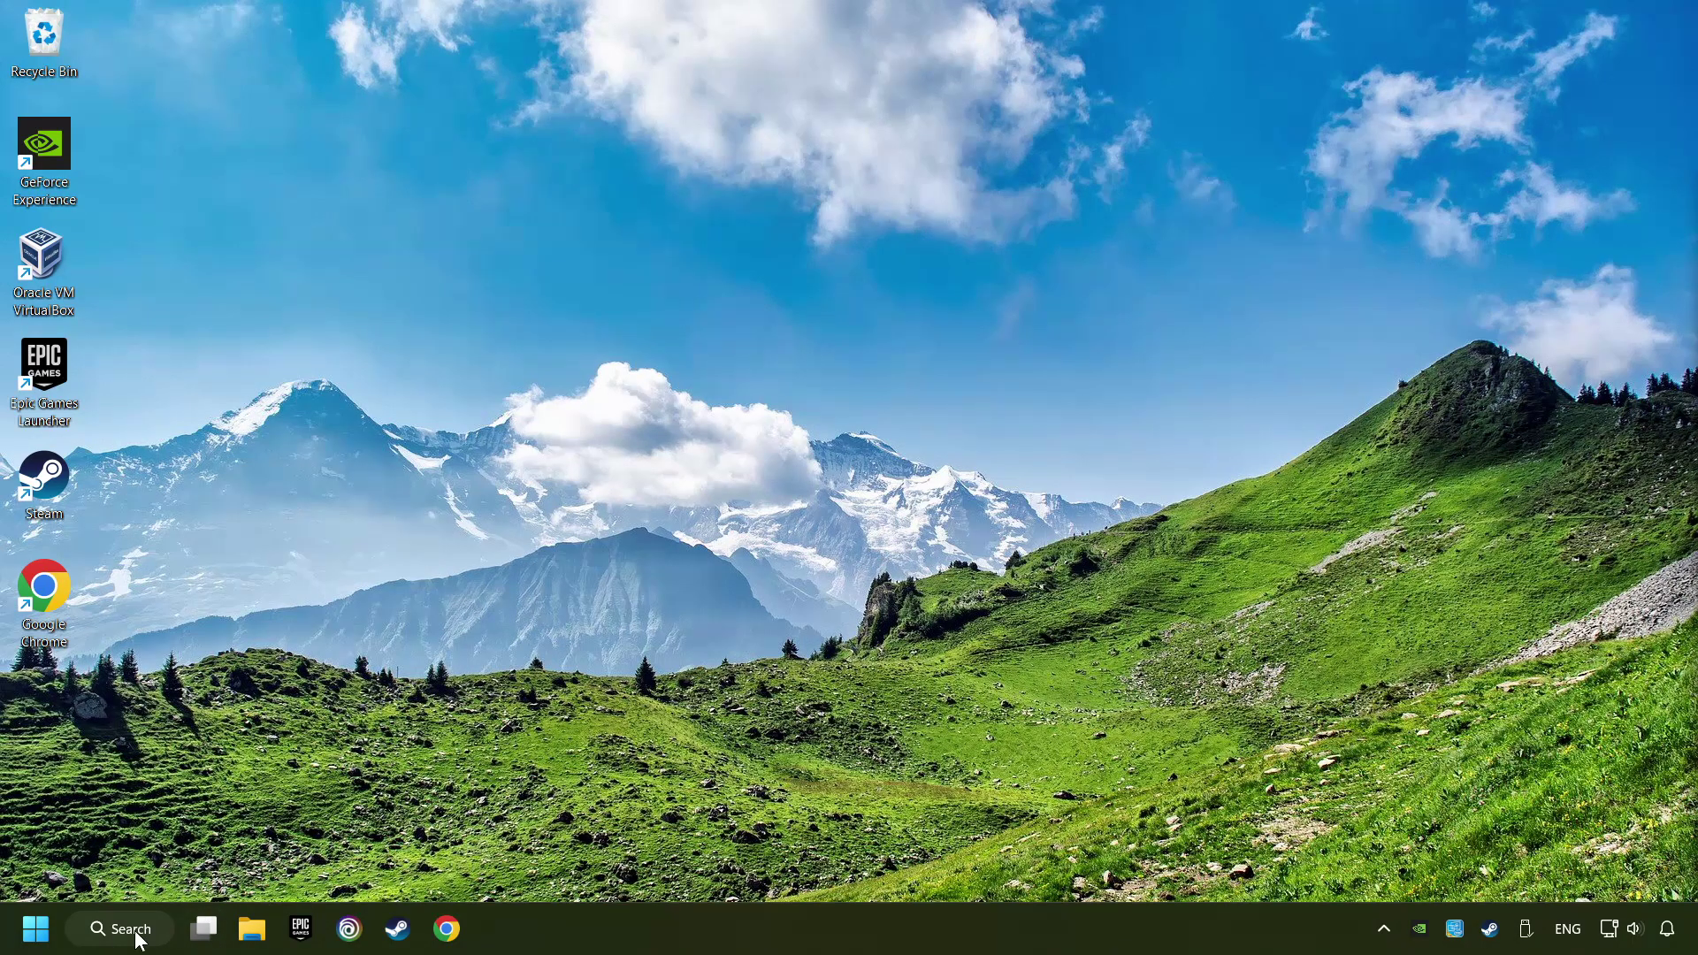
Step: Open Command Prompt as administrator and run the system file check with "sfc /scannow"
left_click(124, 929)
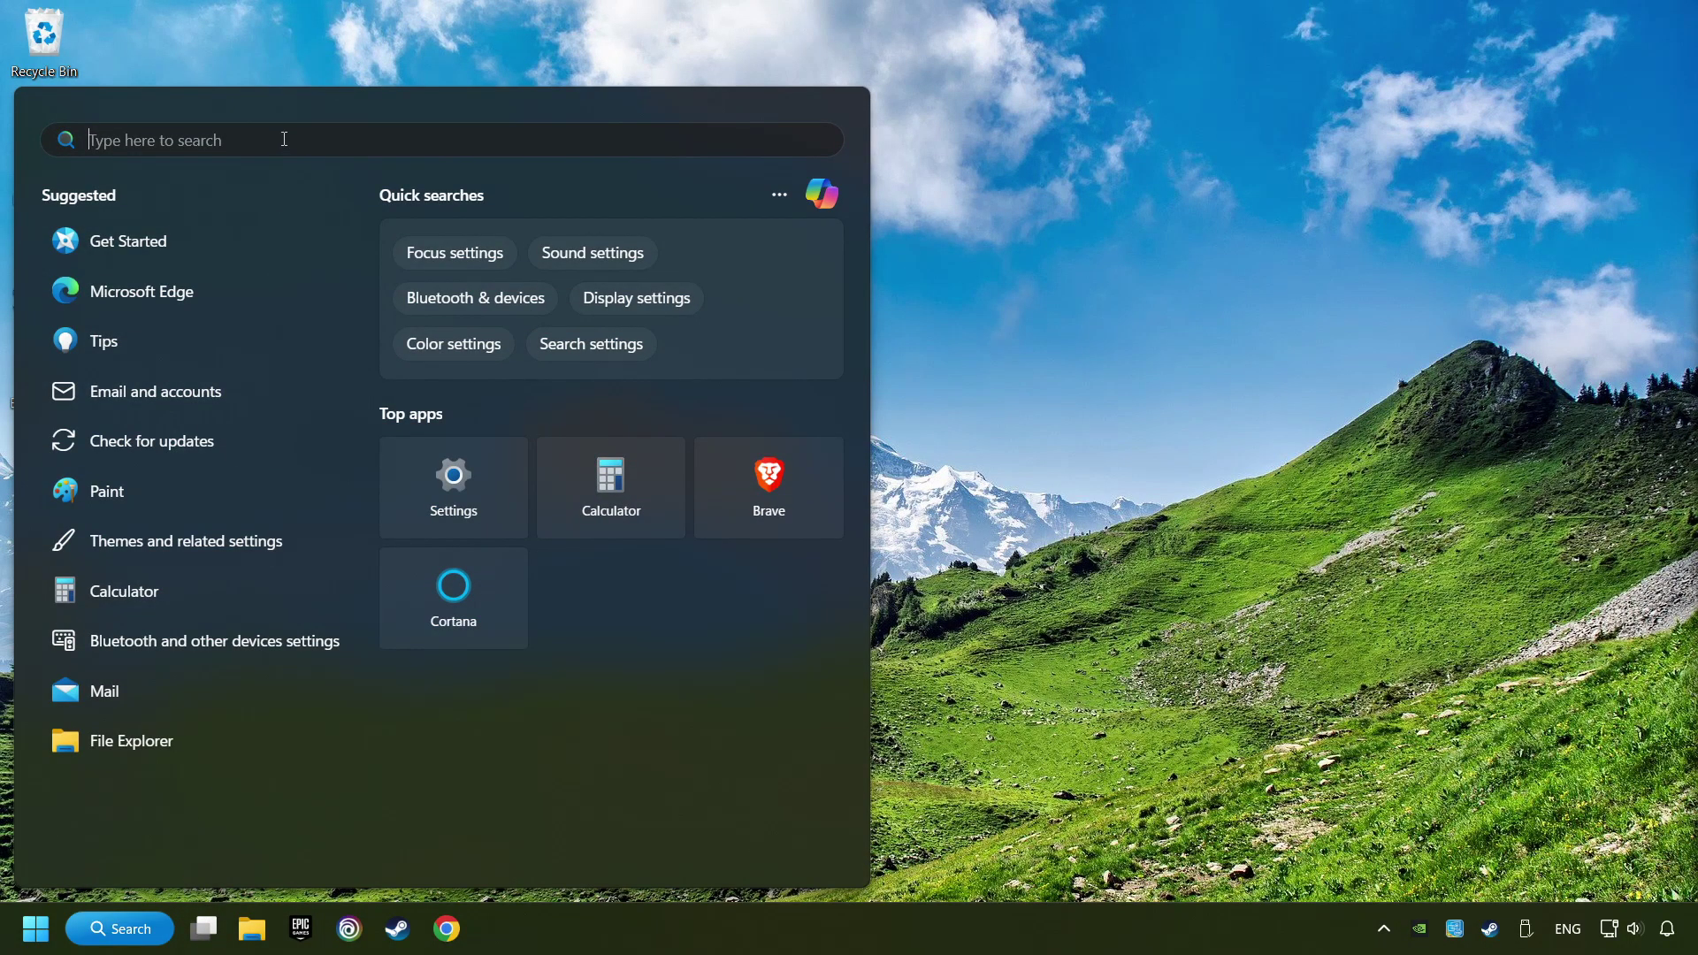
type("cmd")
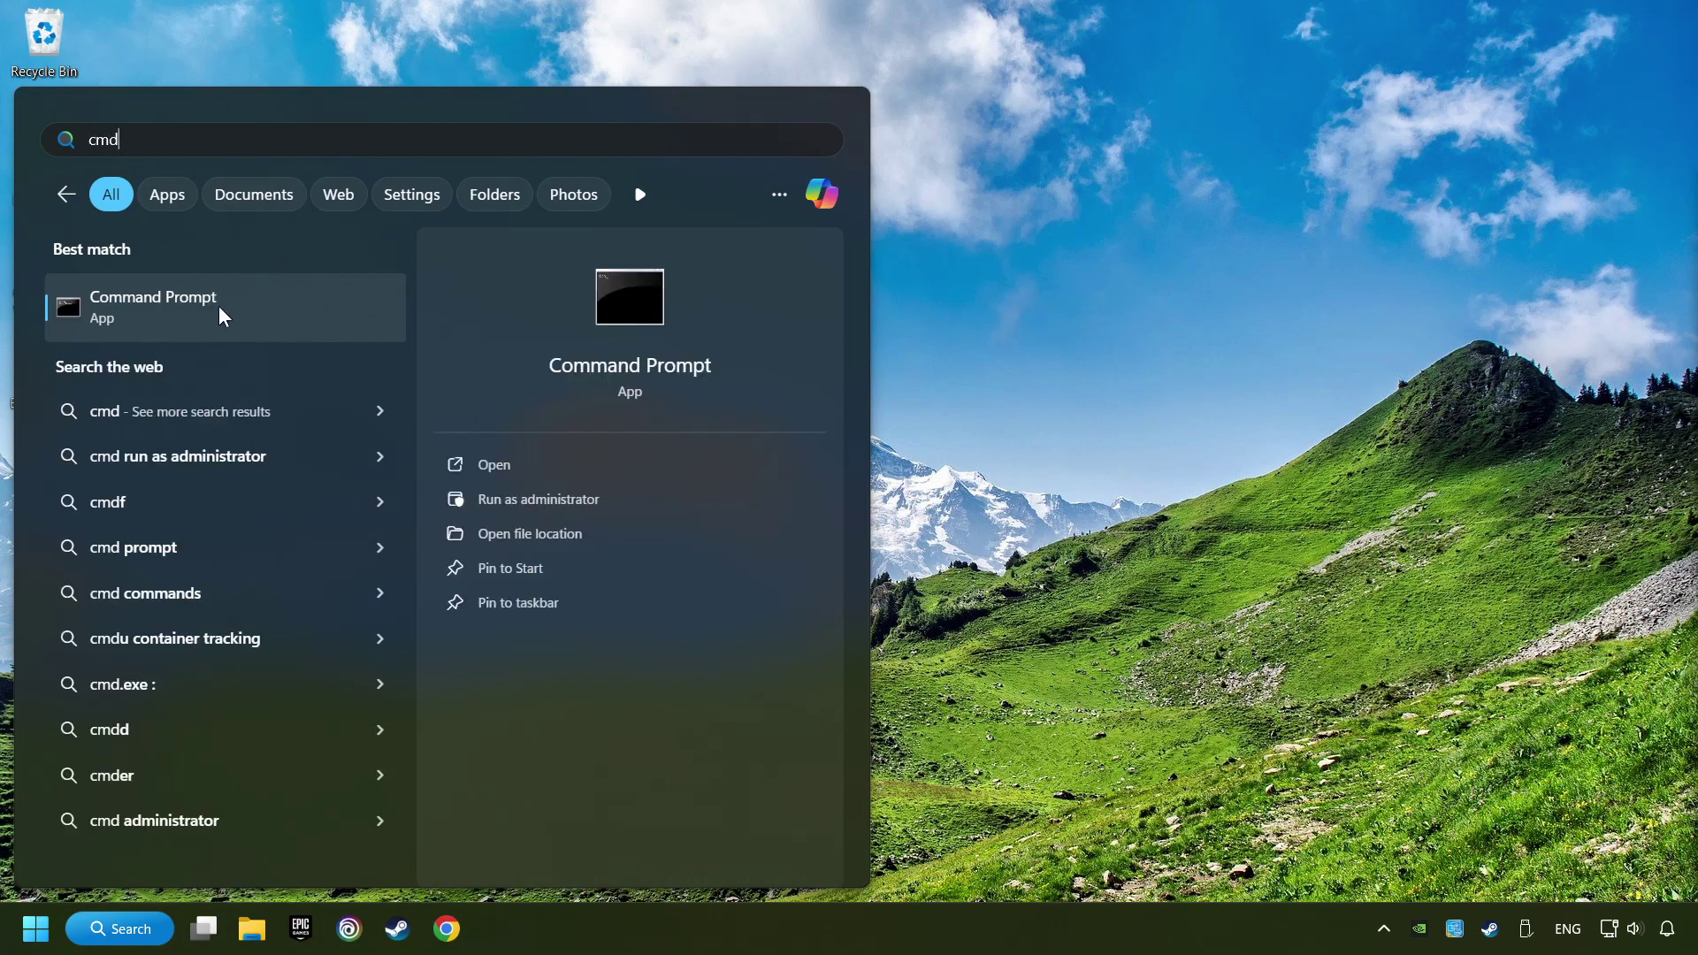
right_click(332, 307)
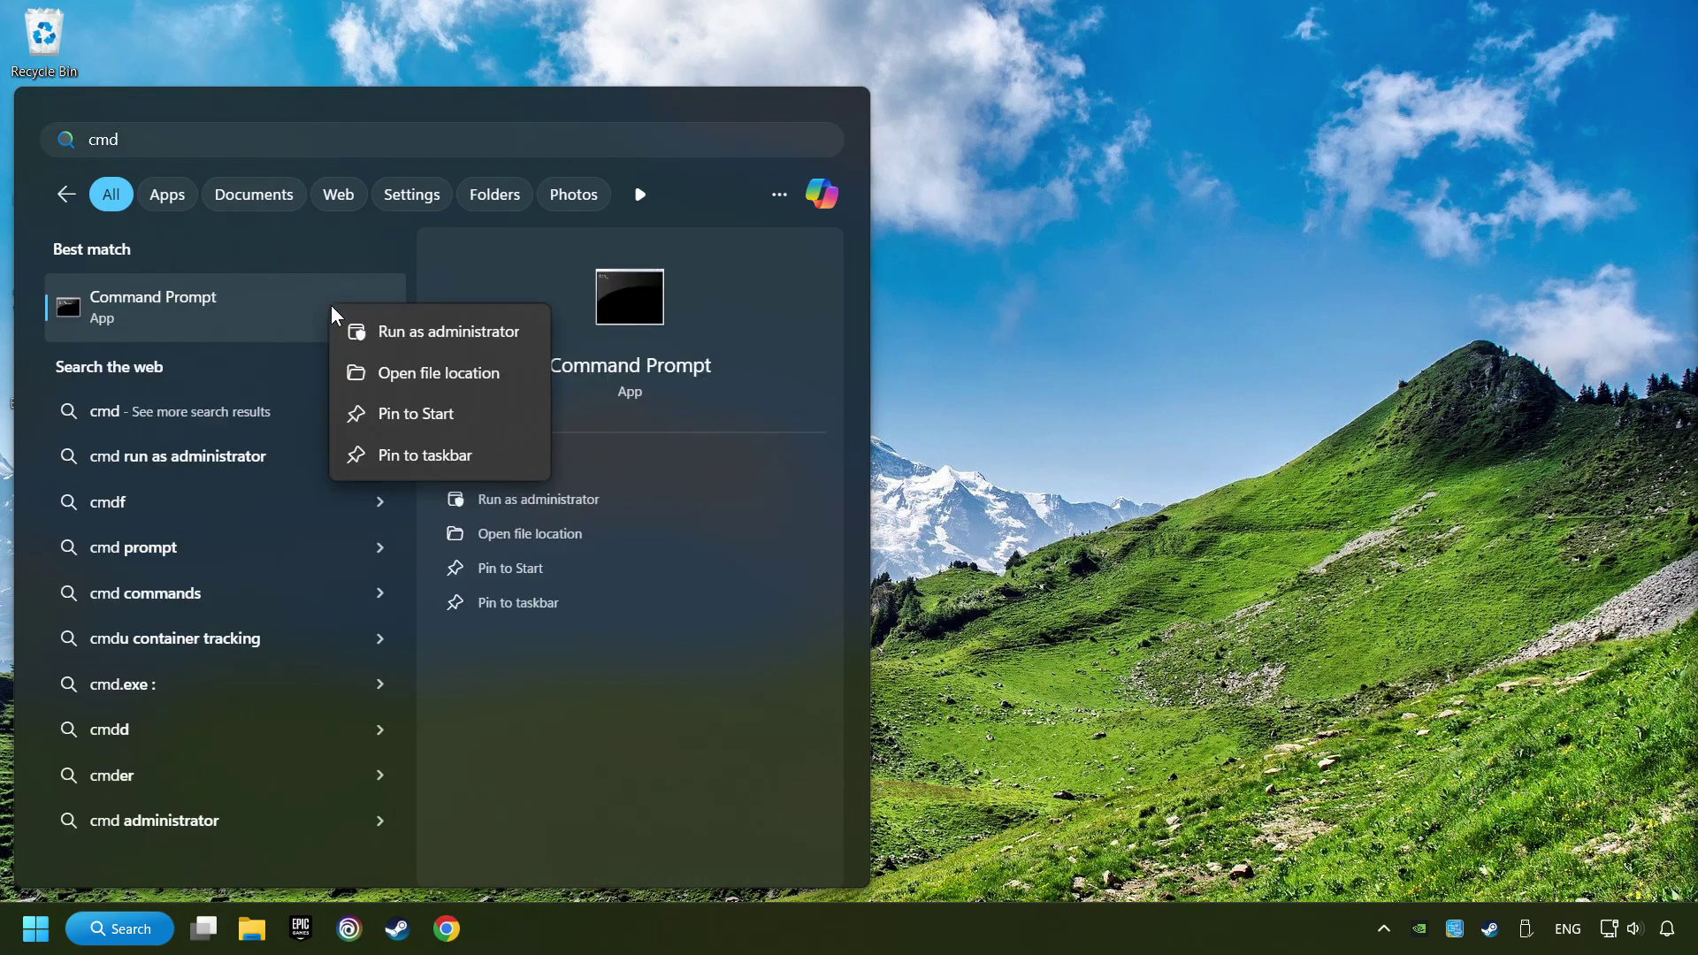
left_click(428, 332)
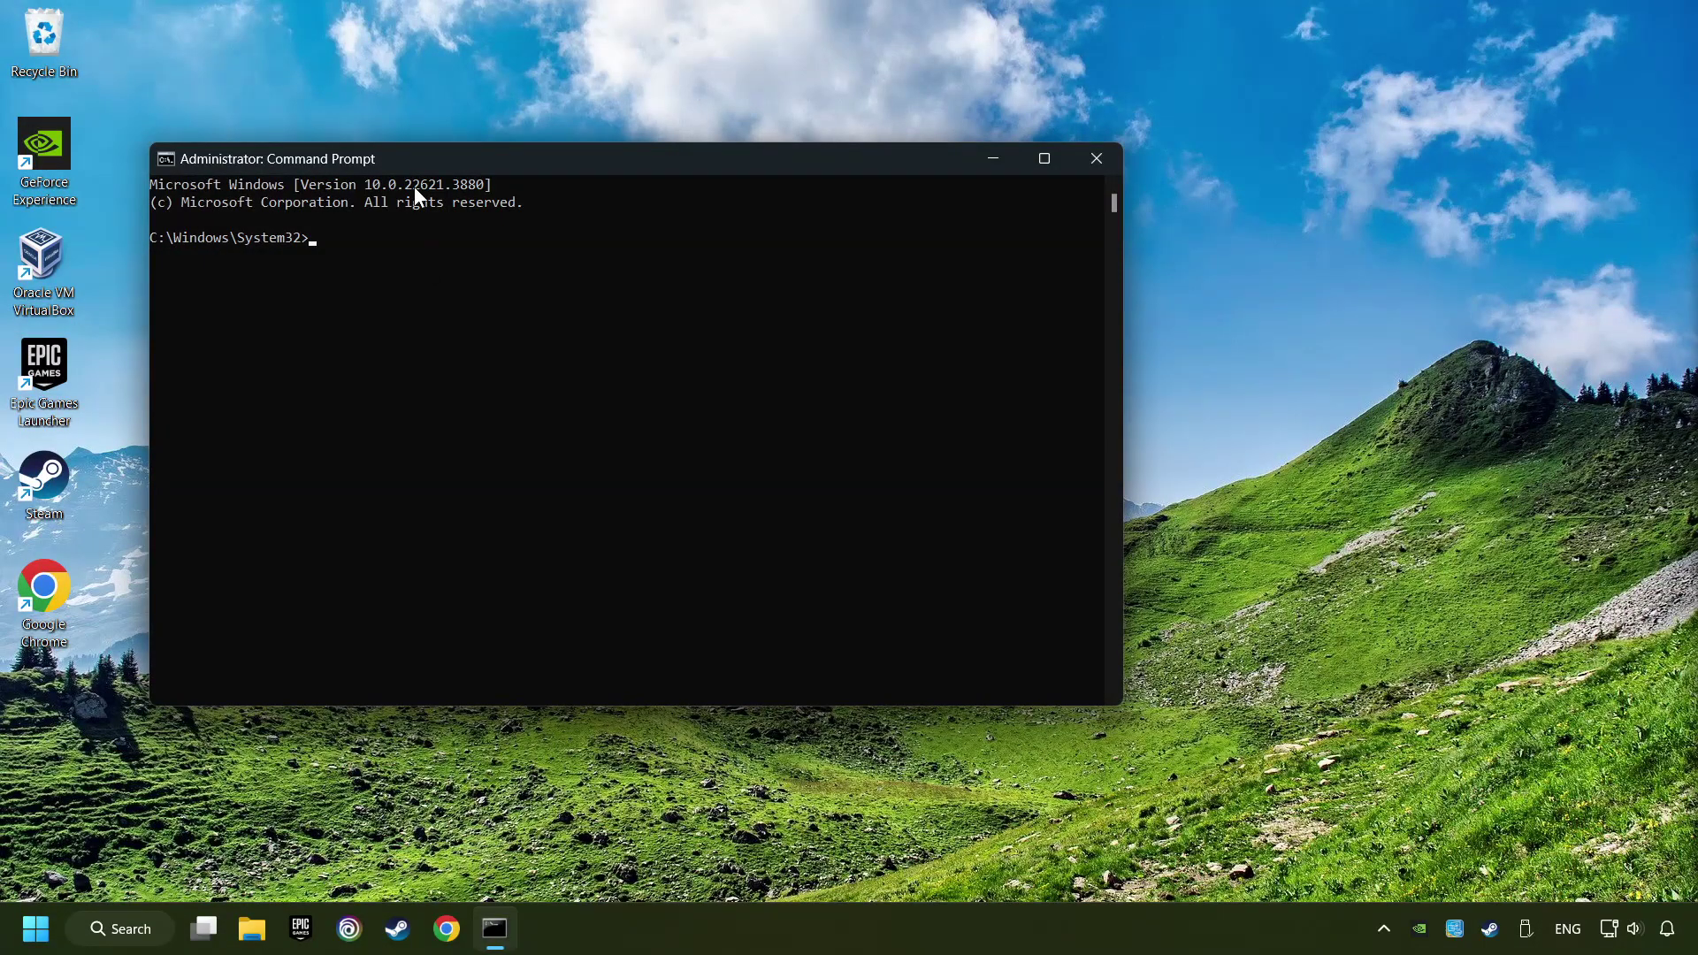
left_click_drag(520, 177, 610, 185)
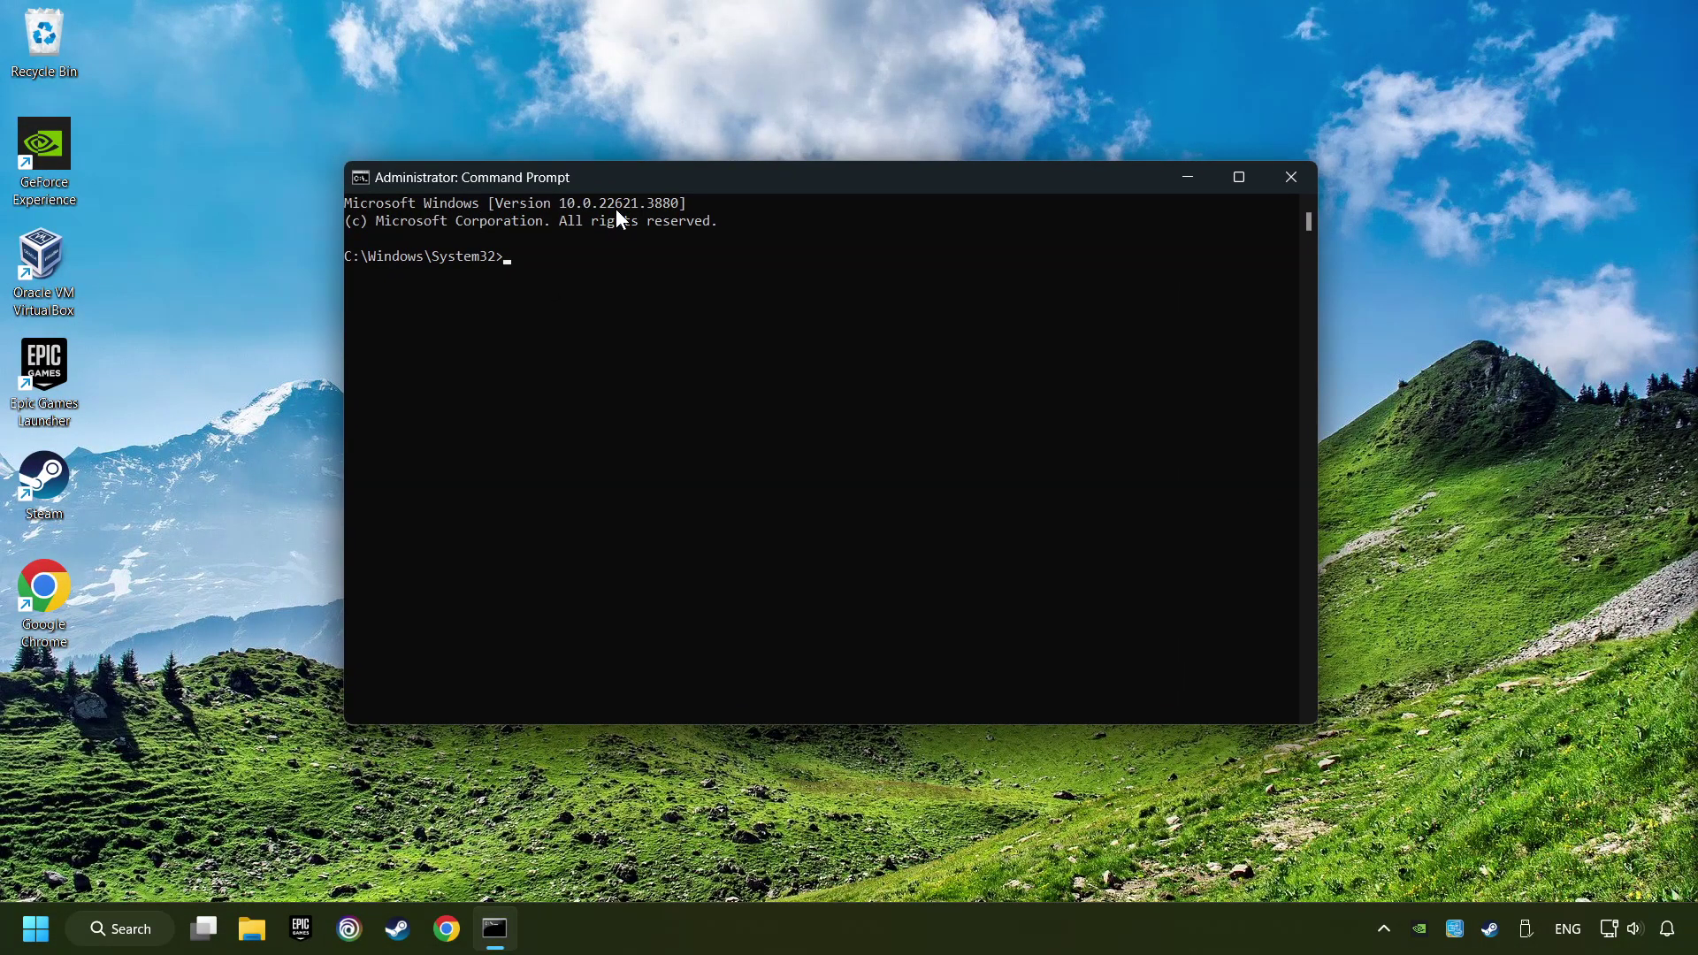
type("sfc /scannow")
key("Return")
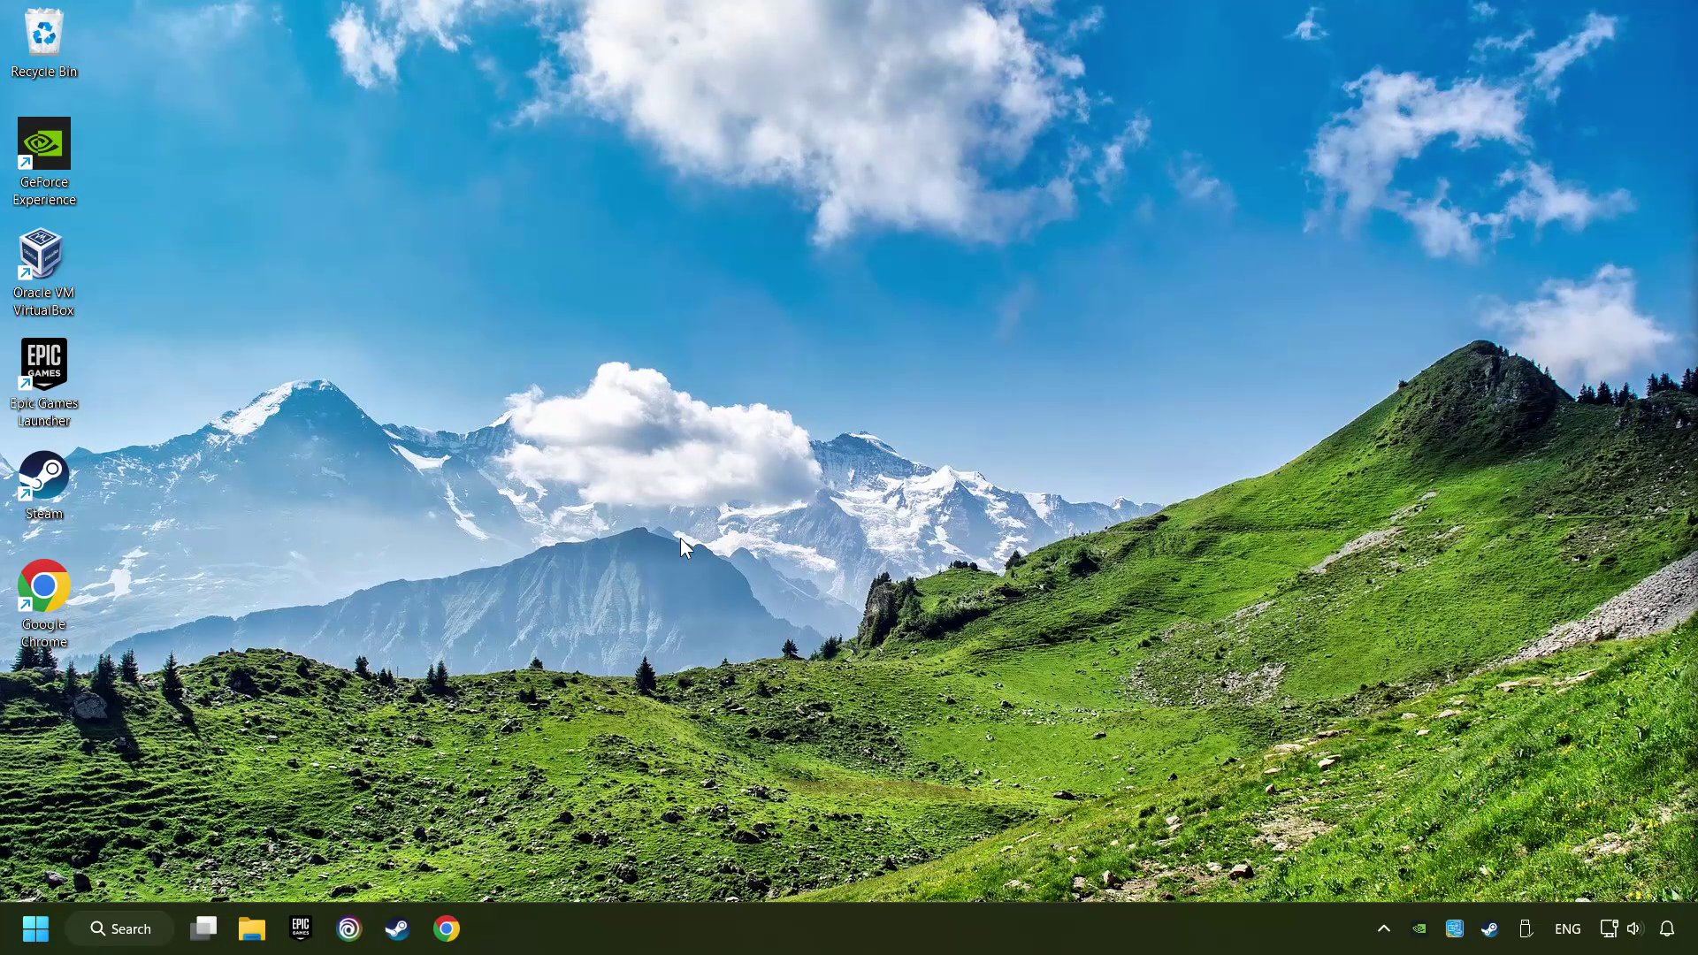
Step: Restart the computer
left_click(35, 929)
left_click(639, 863)
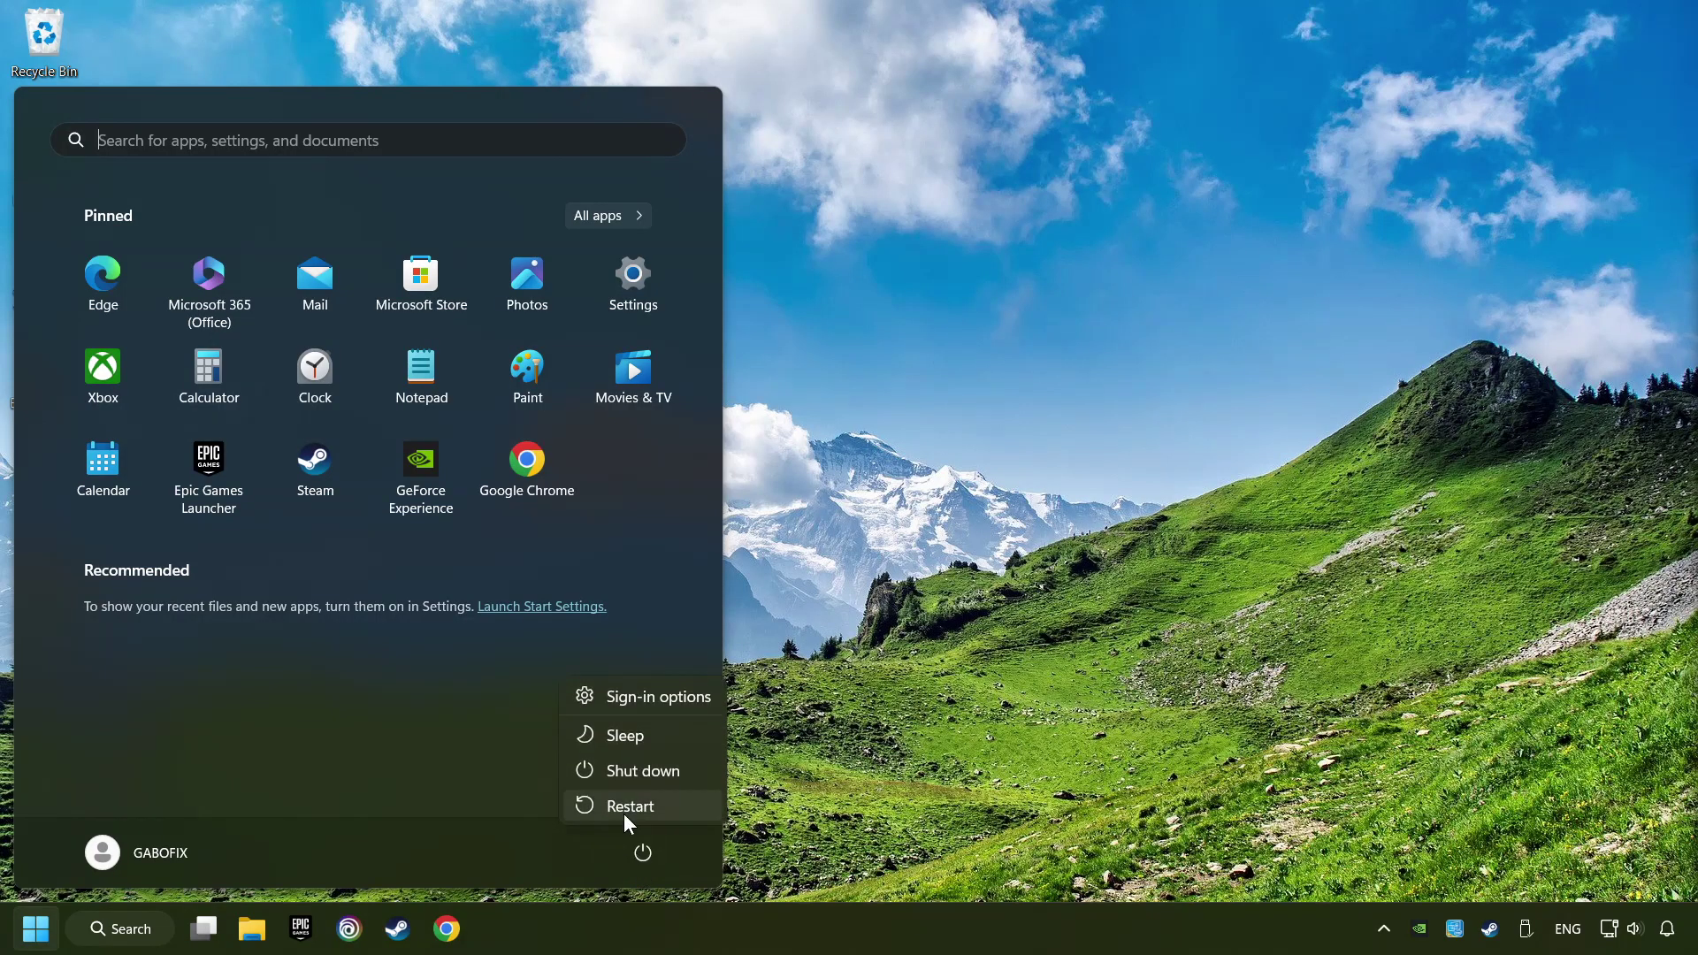